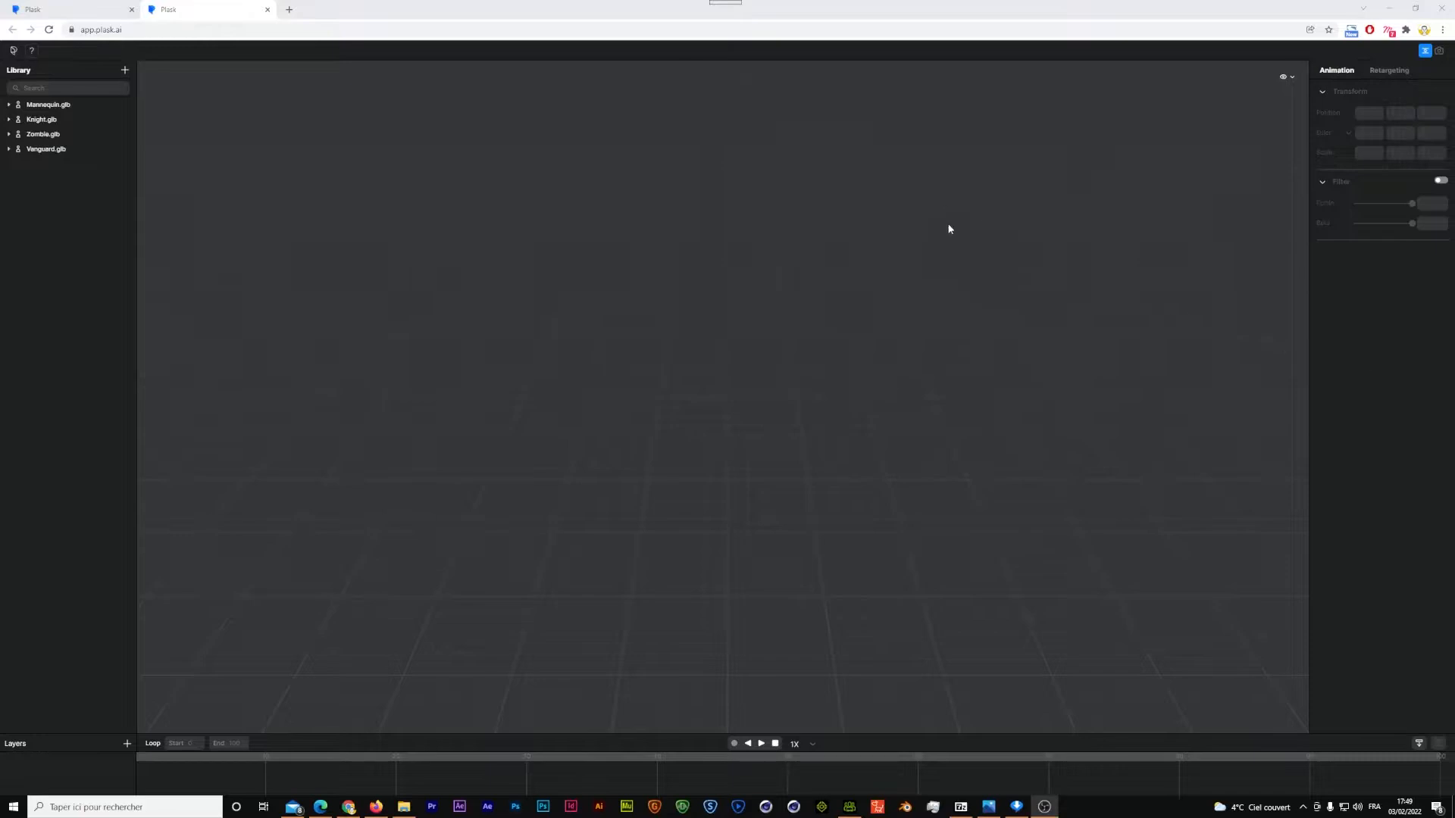
- Launch the editor with Get Started on the plask.ai homepage and close the duplicate editor tab
{"action": "left_click", "coordinate": [107, 12]}
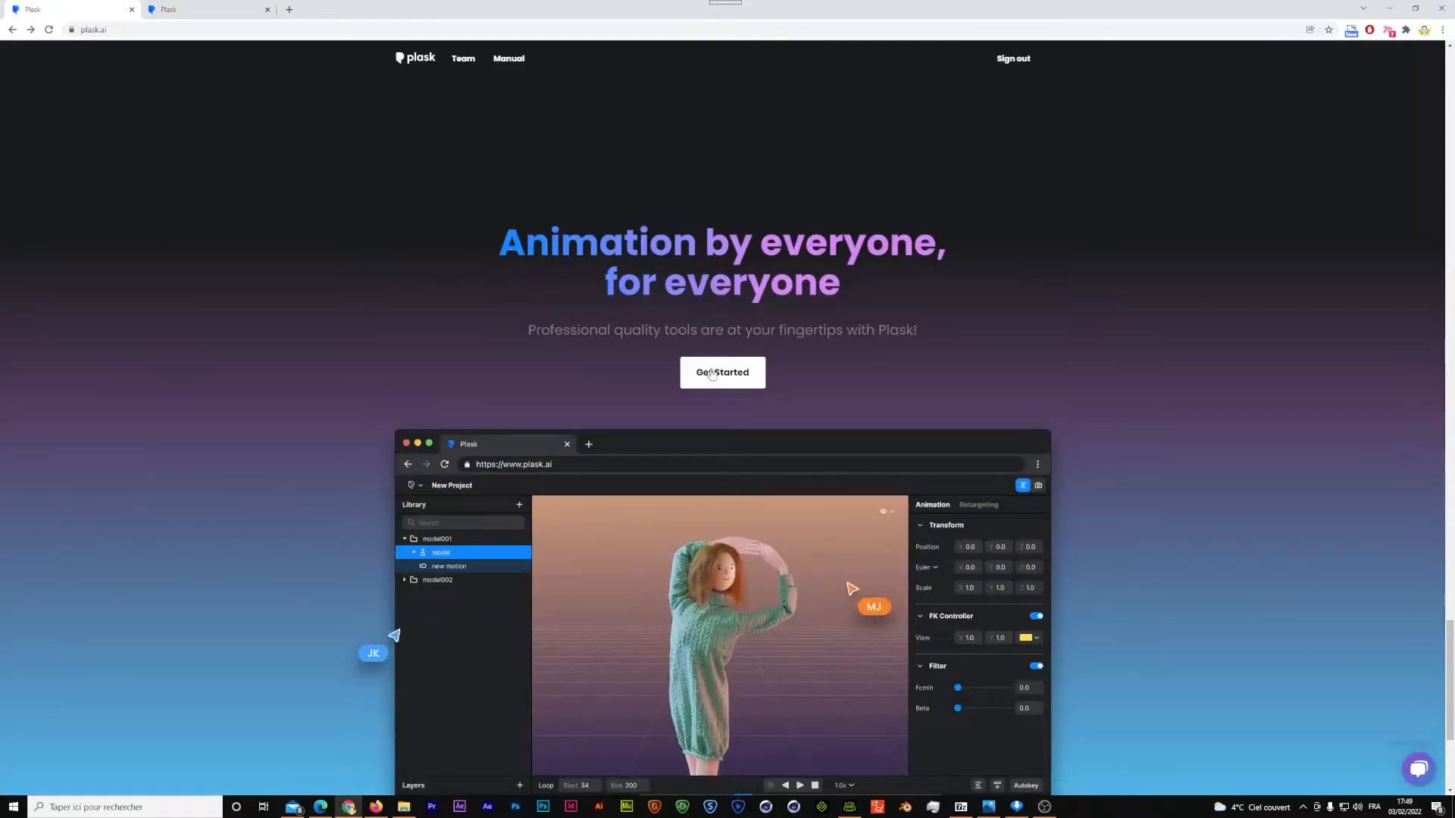
{"action": "left_click", "coordinate": [715, 371]}
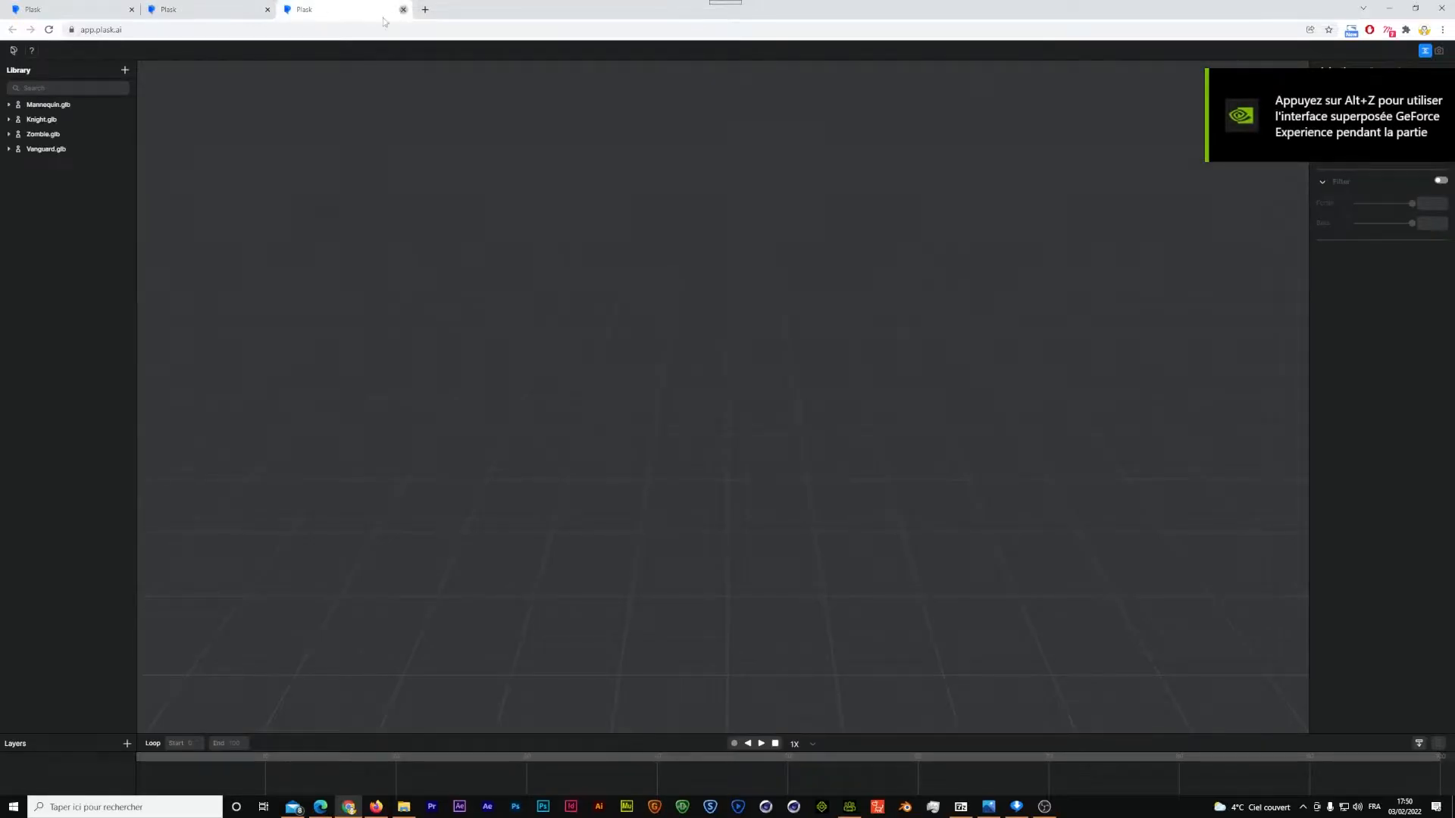
{"action": "left_click", "coordinate": [403, 10]}
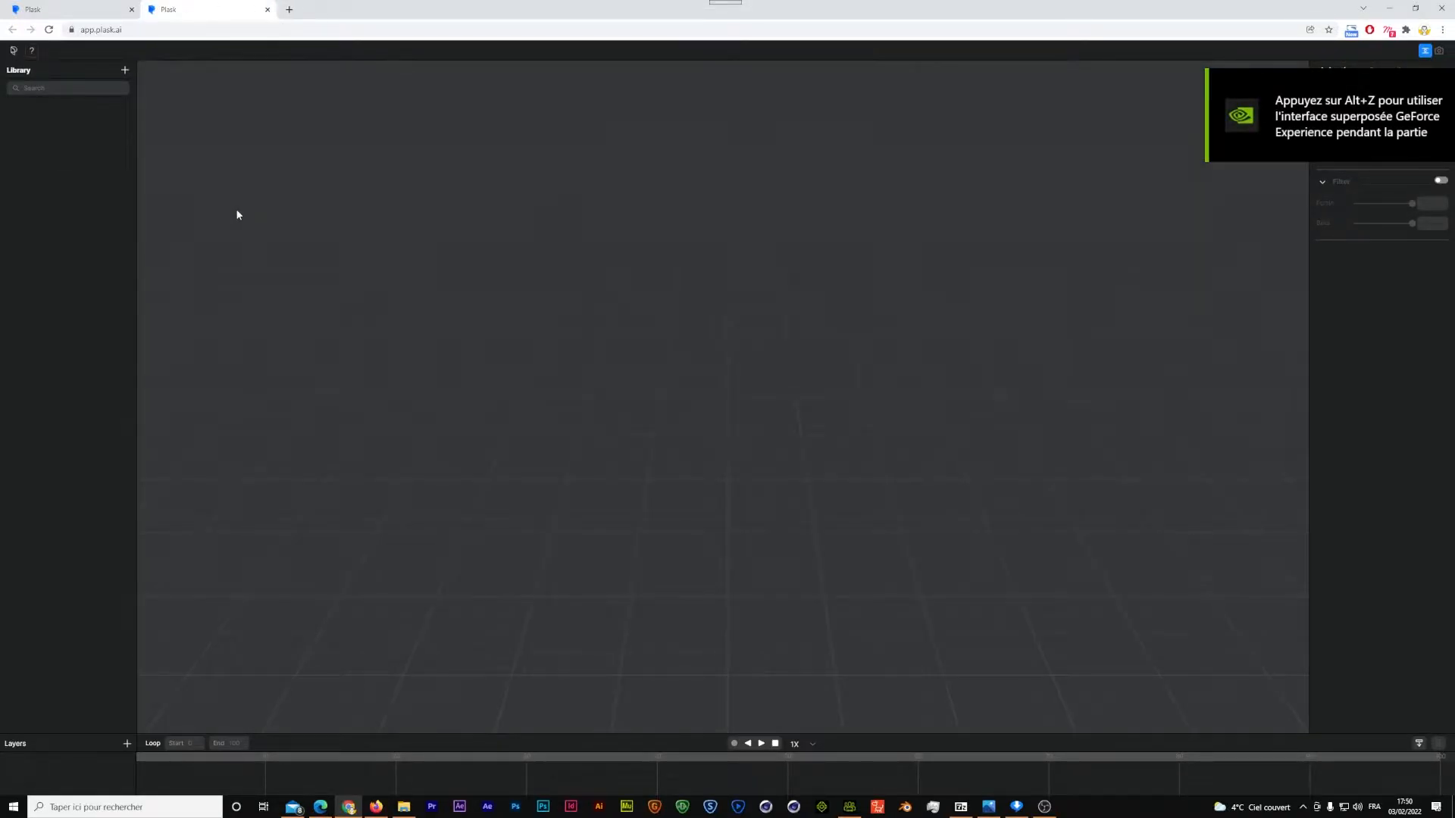
- Import the Rouge! (Vertical Ver.) dance MP4 from the RealDownloader folder and confirm exporting motion from the video
{"action": "left_click", "coordinate": [125, 70]}
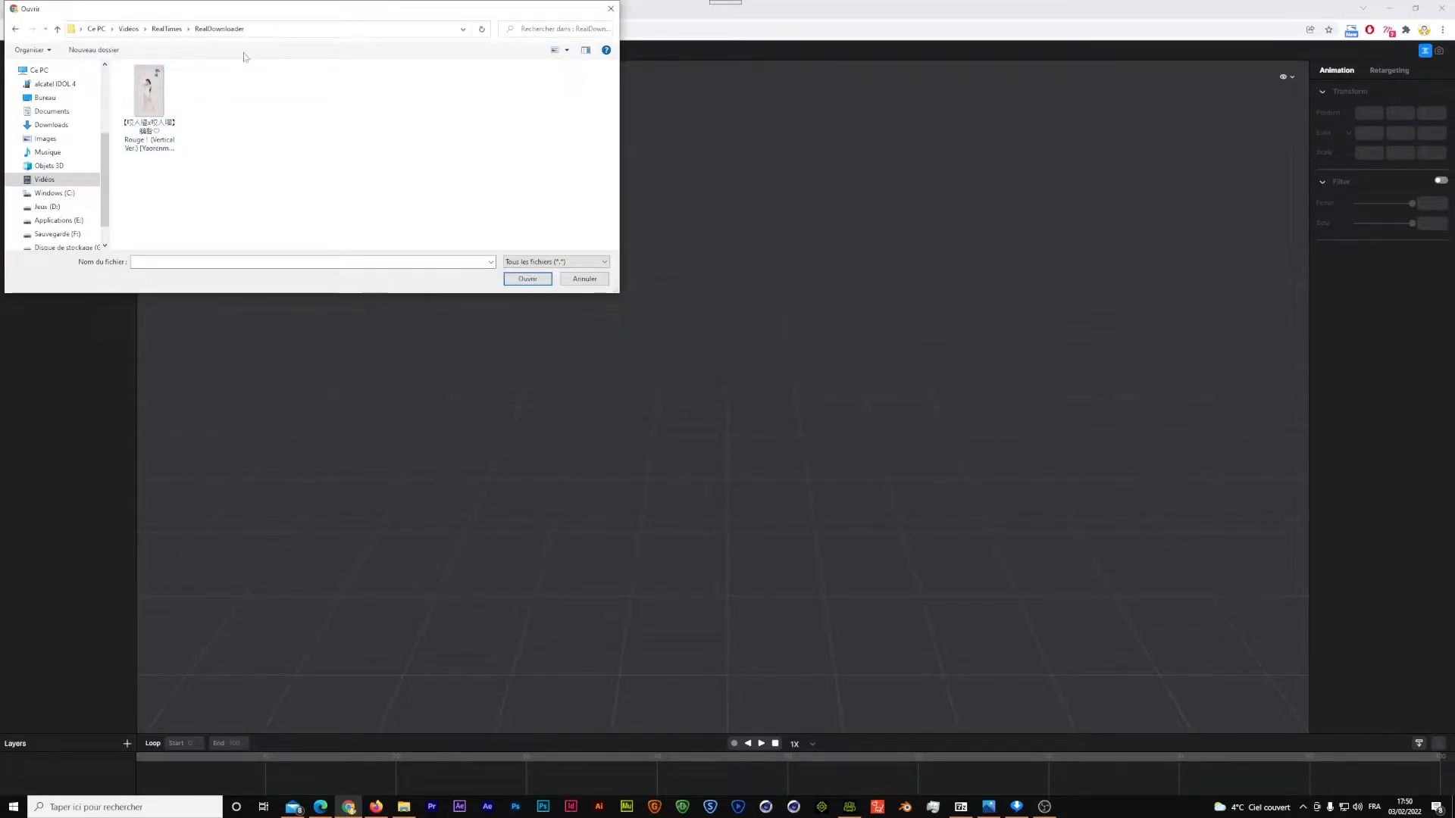
{"action": "left_click_drag", "start_coordinate": [282, 9], "coordinate": [439, 146]}
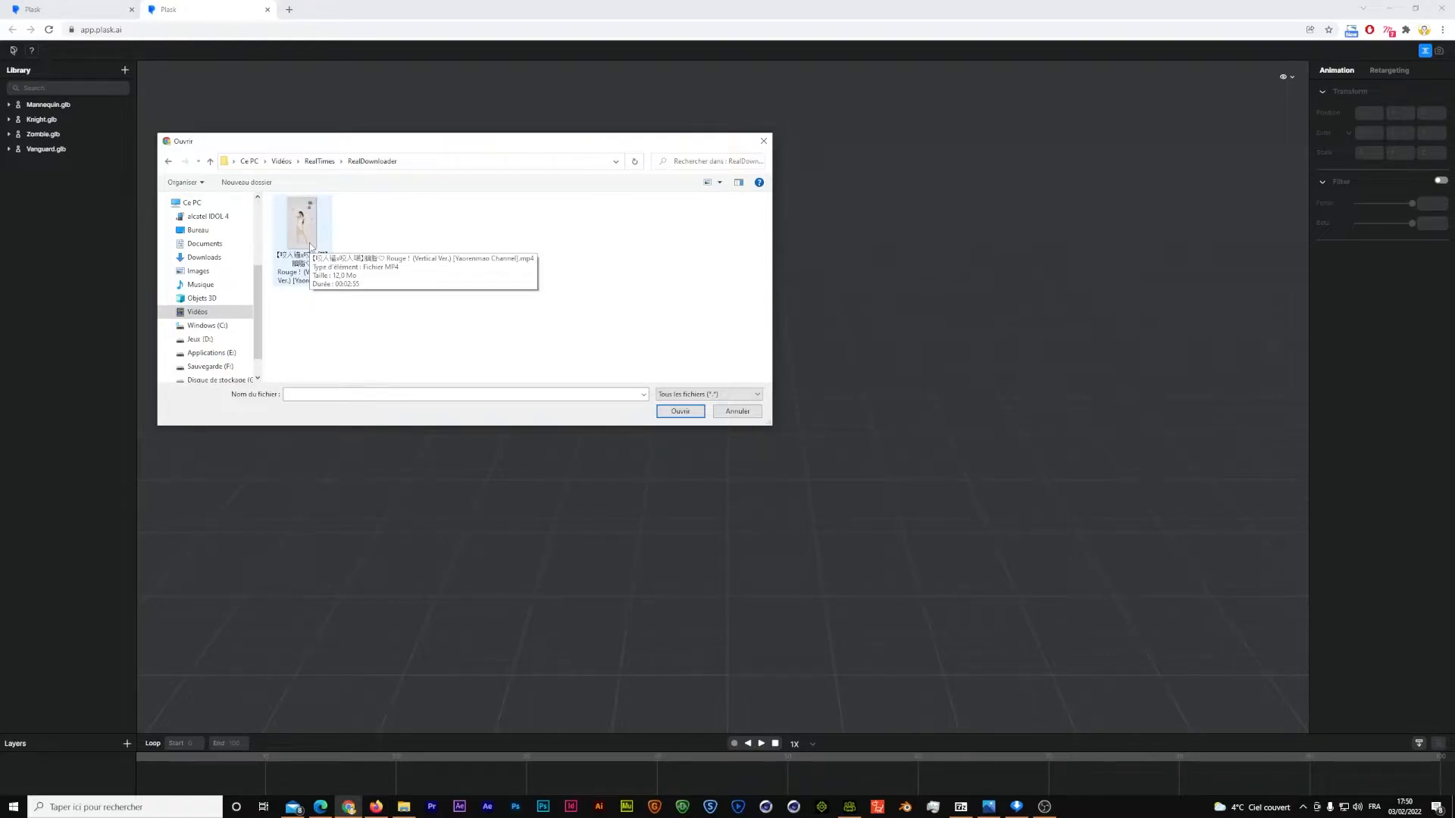
{"action": "mouse_move", "coordinate": [307, 246]}
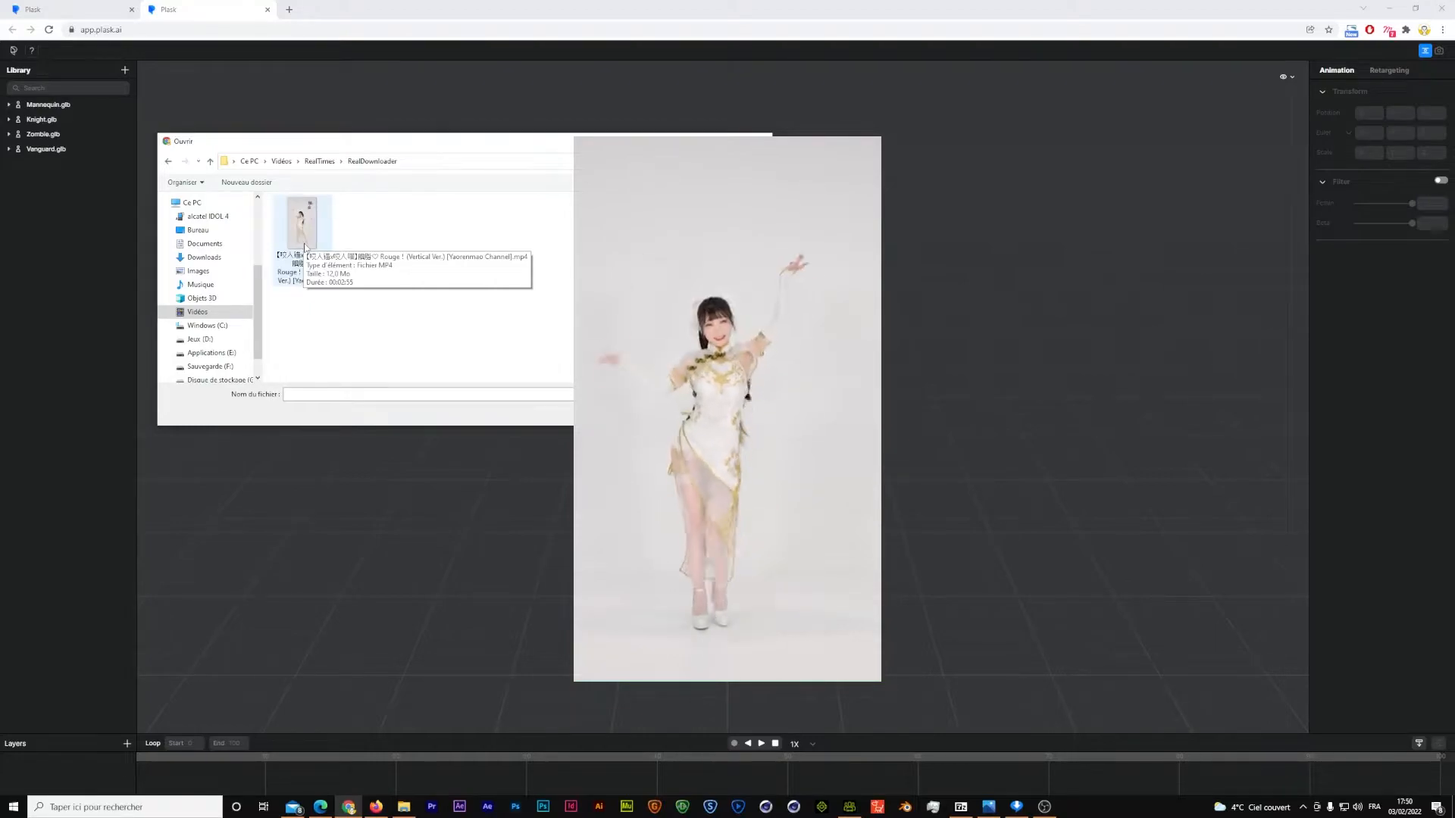
{"action": "double_click", "coordinate": [298, 236]}
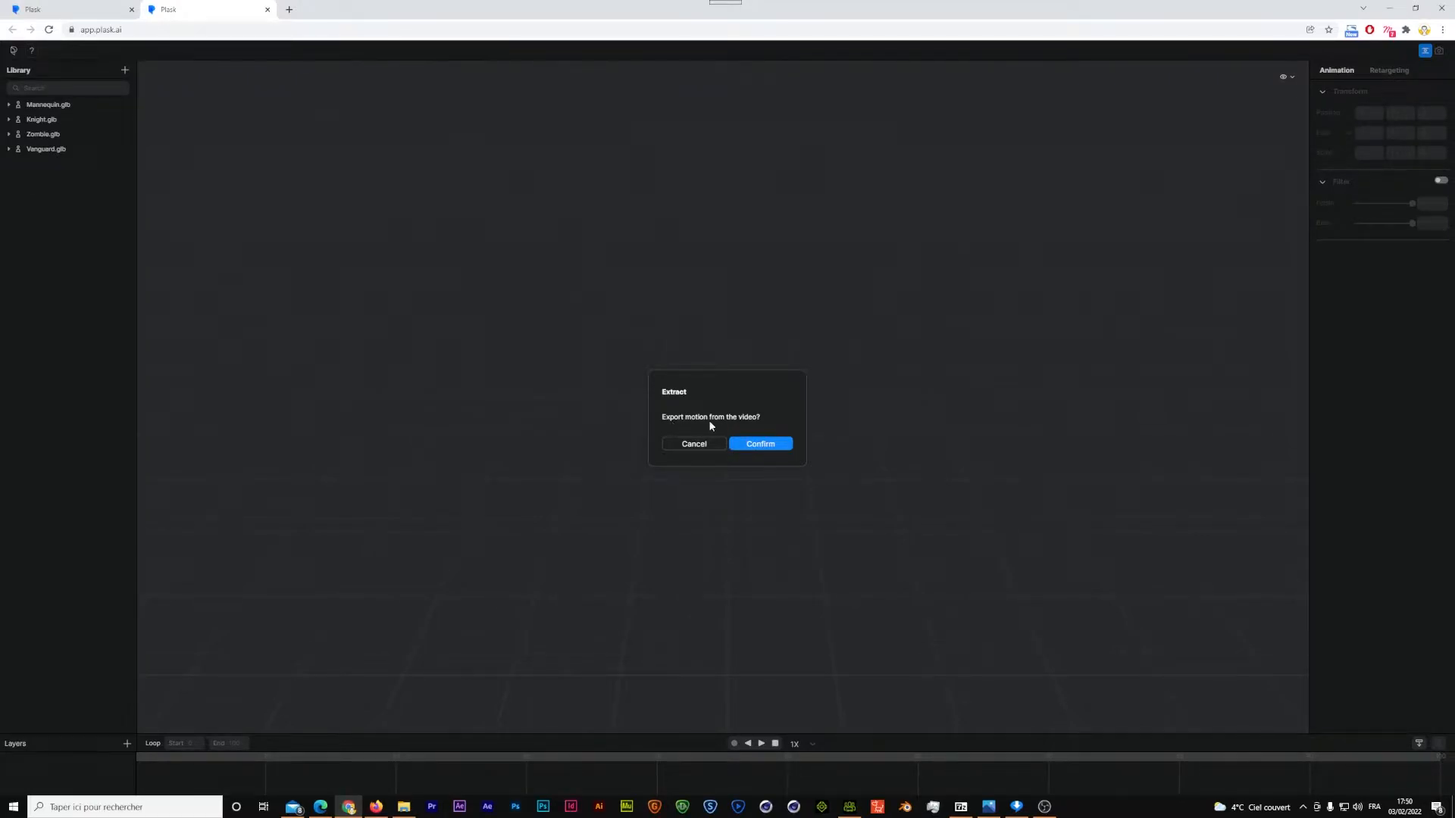
{"action": "left_click", "coordinate": [757, 443]}
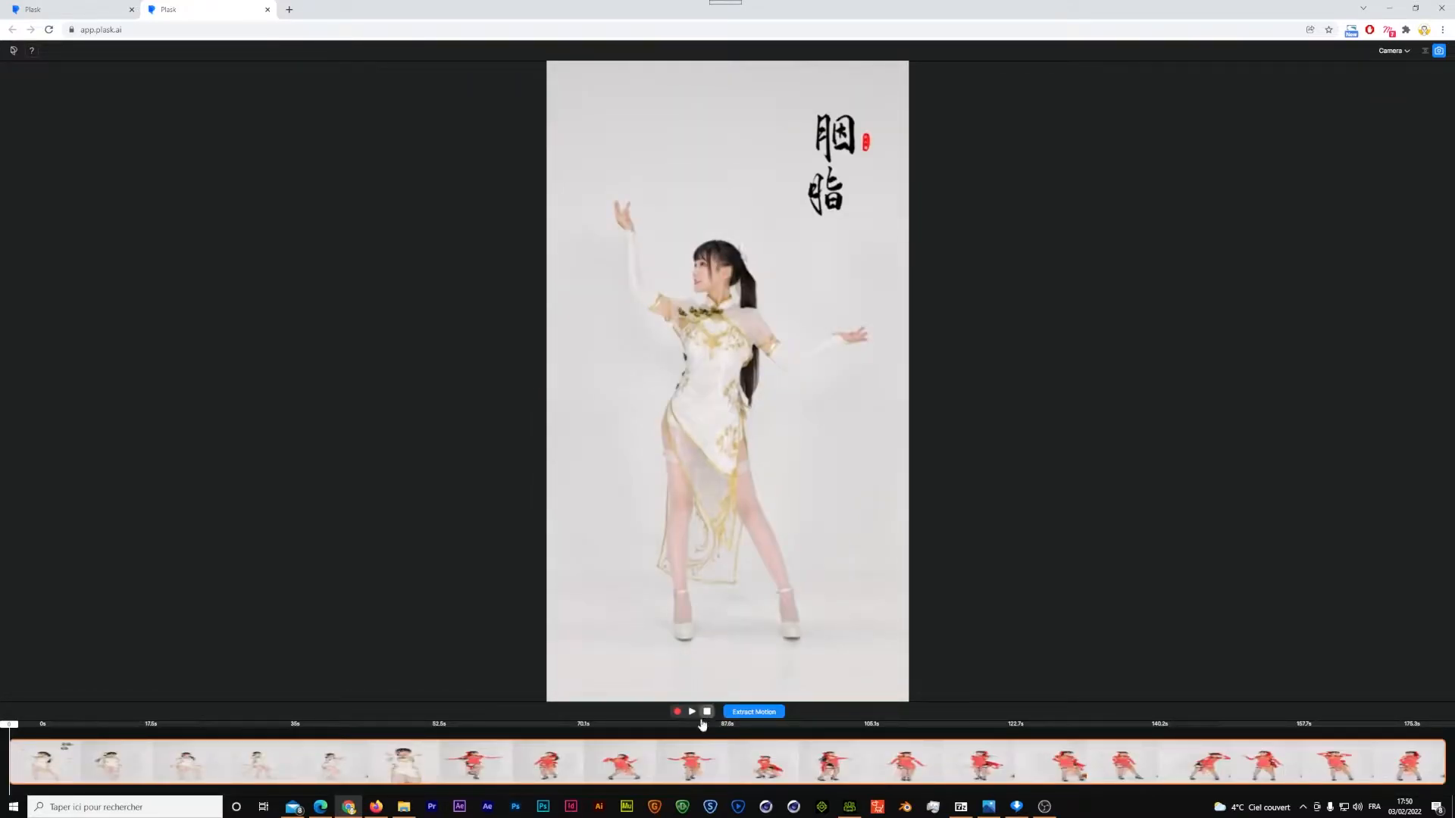
- Extract the motion from the loaded video under the name Dance
{"action": "left_click", "coordinate": [741, 716]}
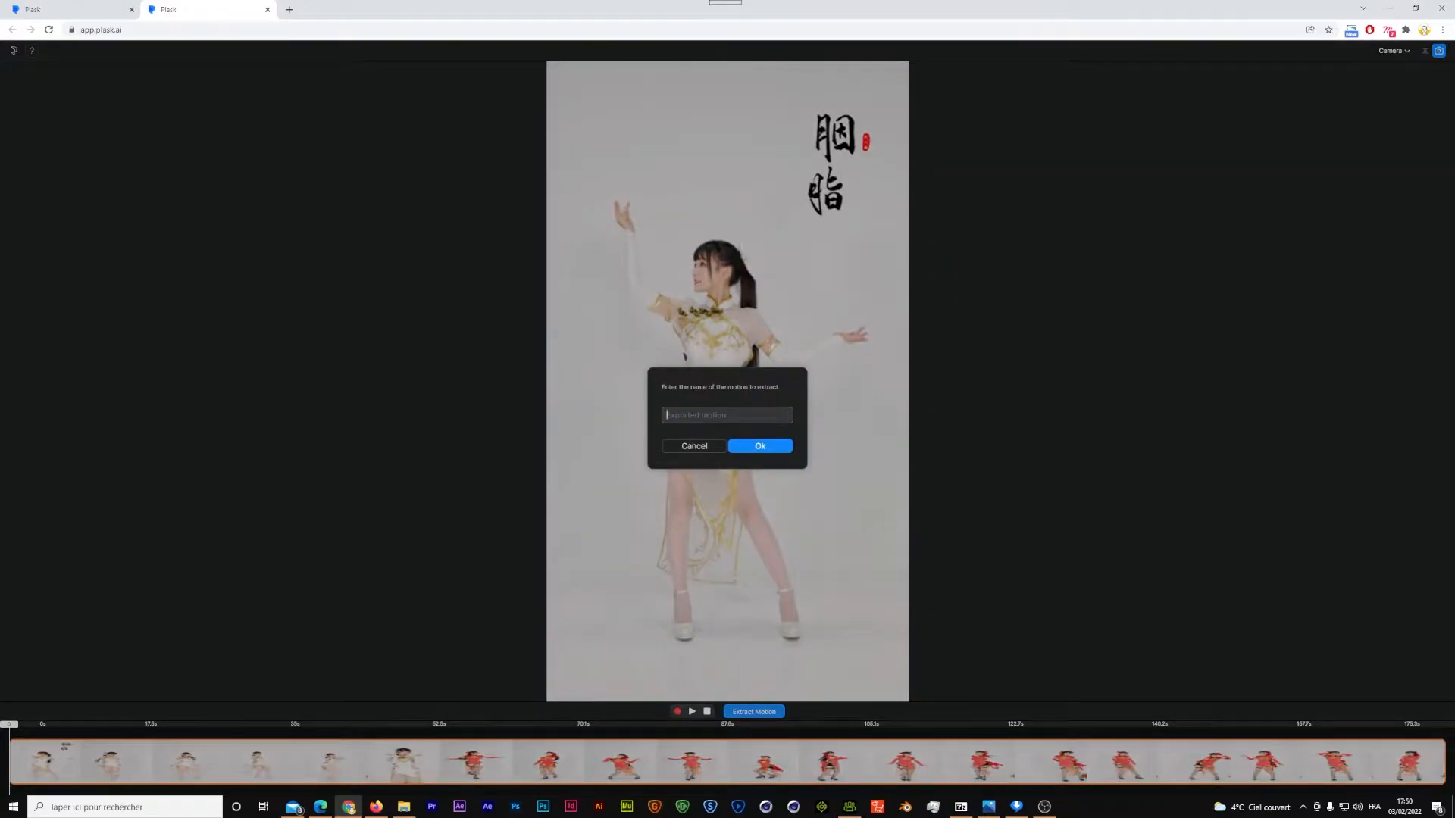
{"action": "type", "text": "Dance"}
{"action": "left_click", "coordinate": [766, 446]}
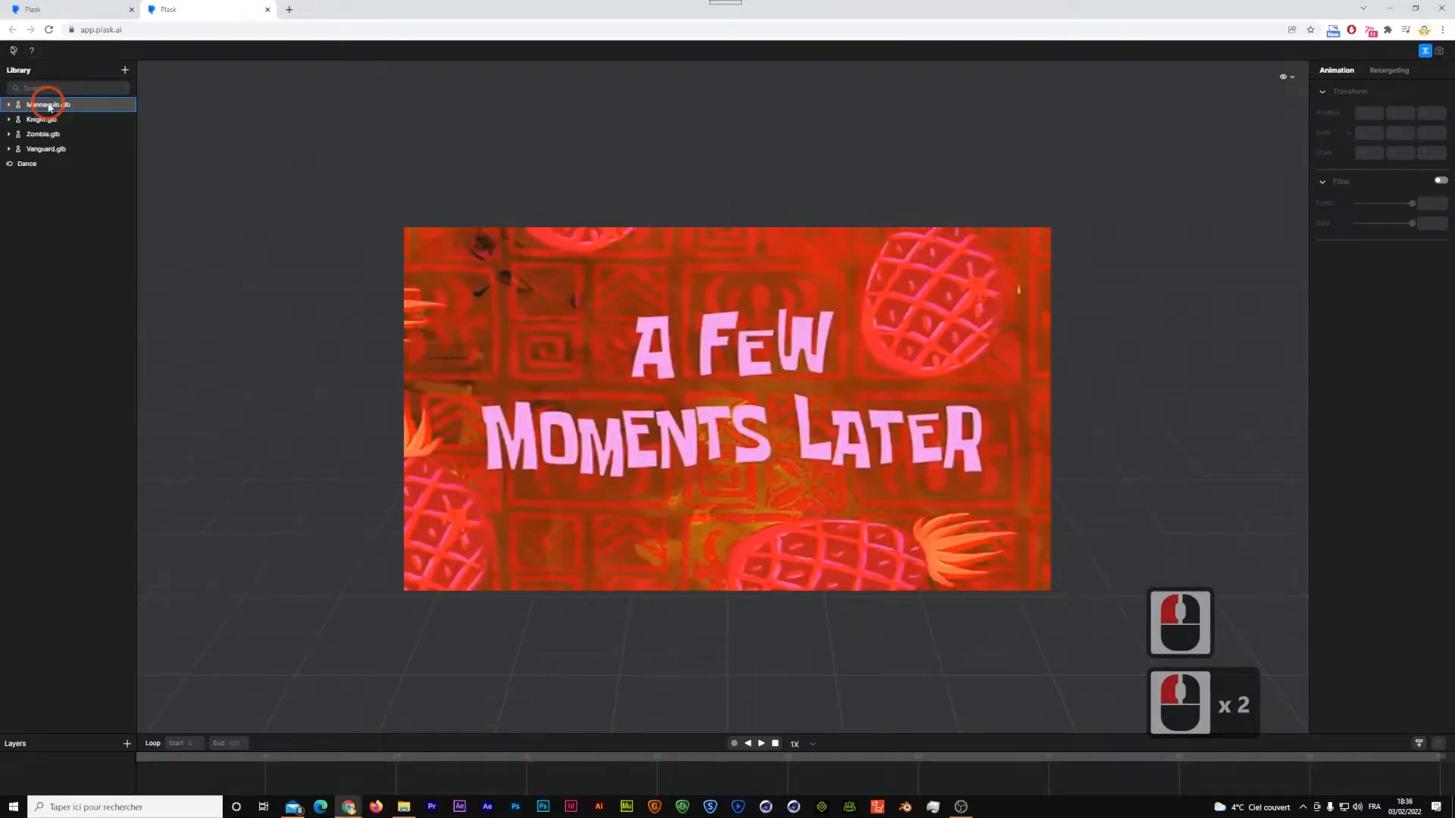
{"action": "left_click", "coordinate": [961, 807]}
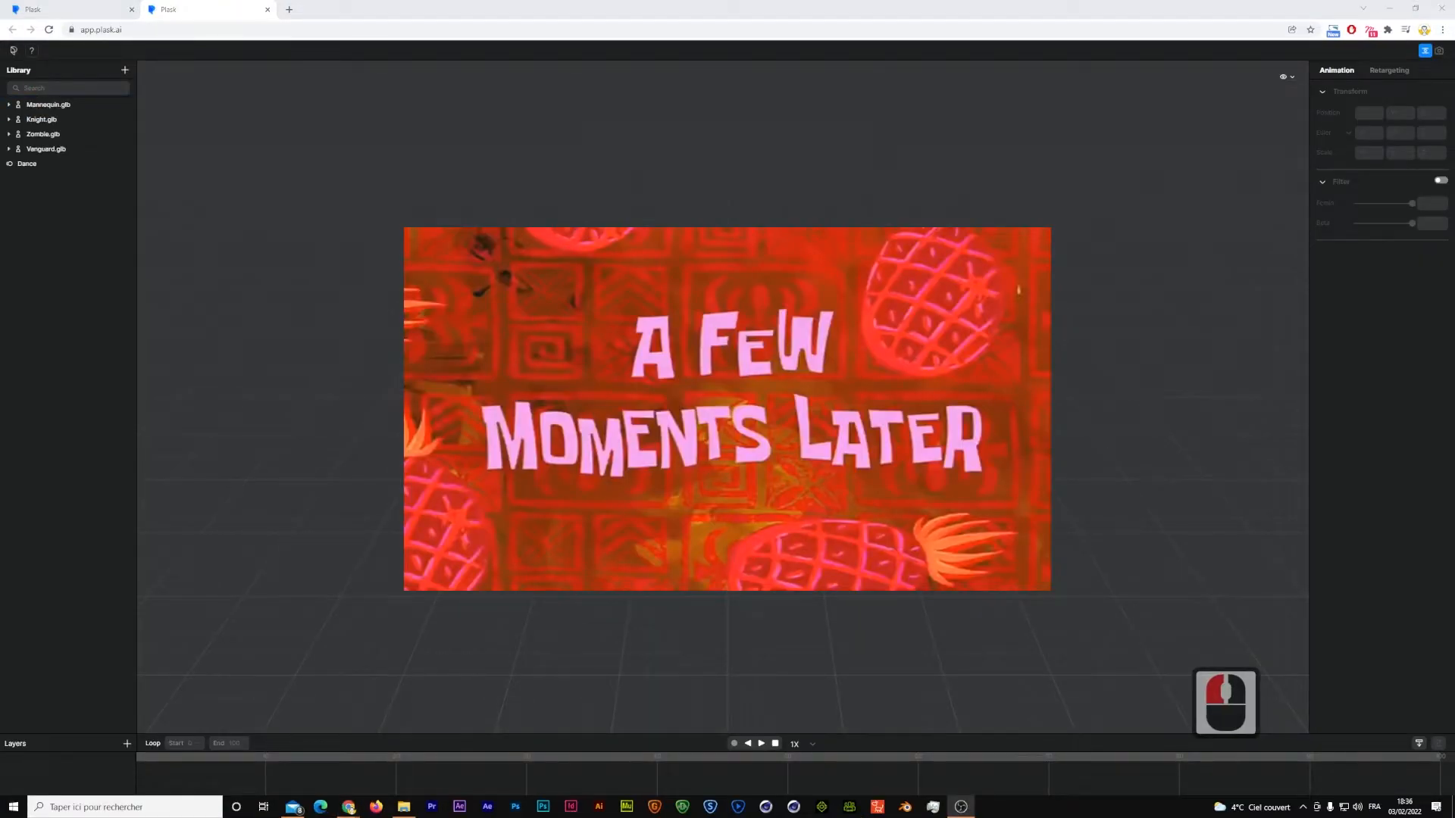
{"action": "left_click", "coordinate": [3, 165]}
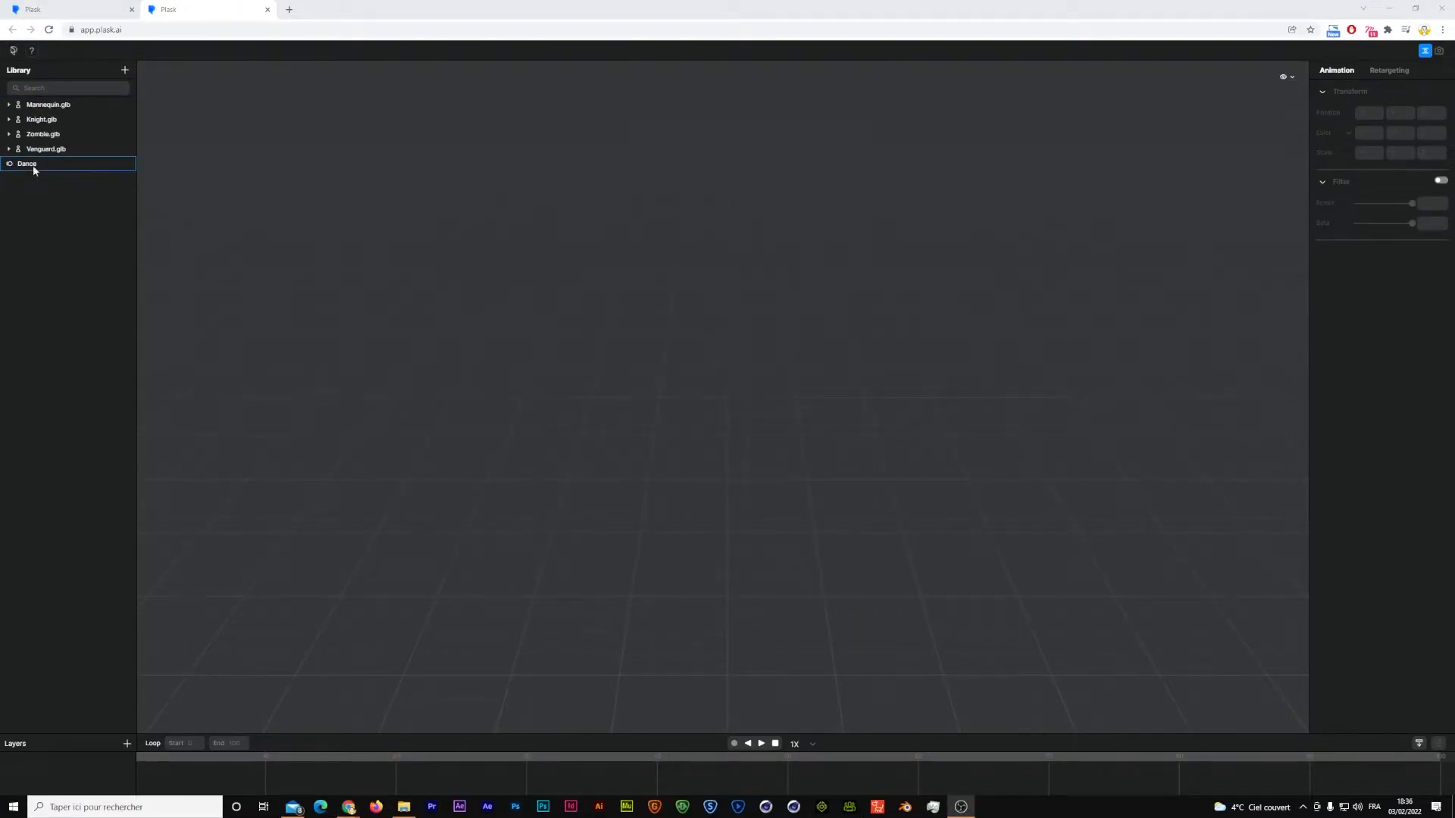
- Place the Mannequin.glb model in the 3D scene and view it up close from the front
{"action": "left_click", "coordinate": [48, 106]}
{"action": "double_click", "coordinate": [48, 106]}
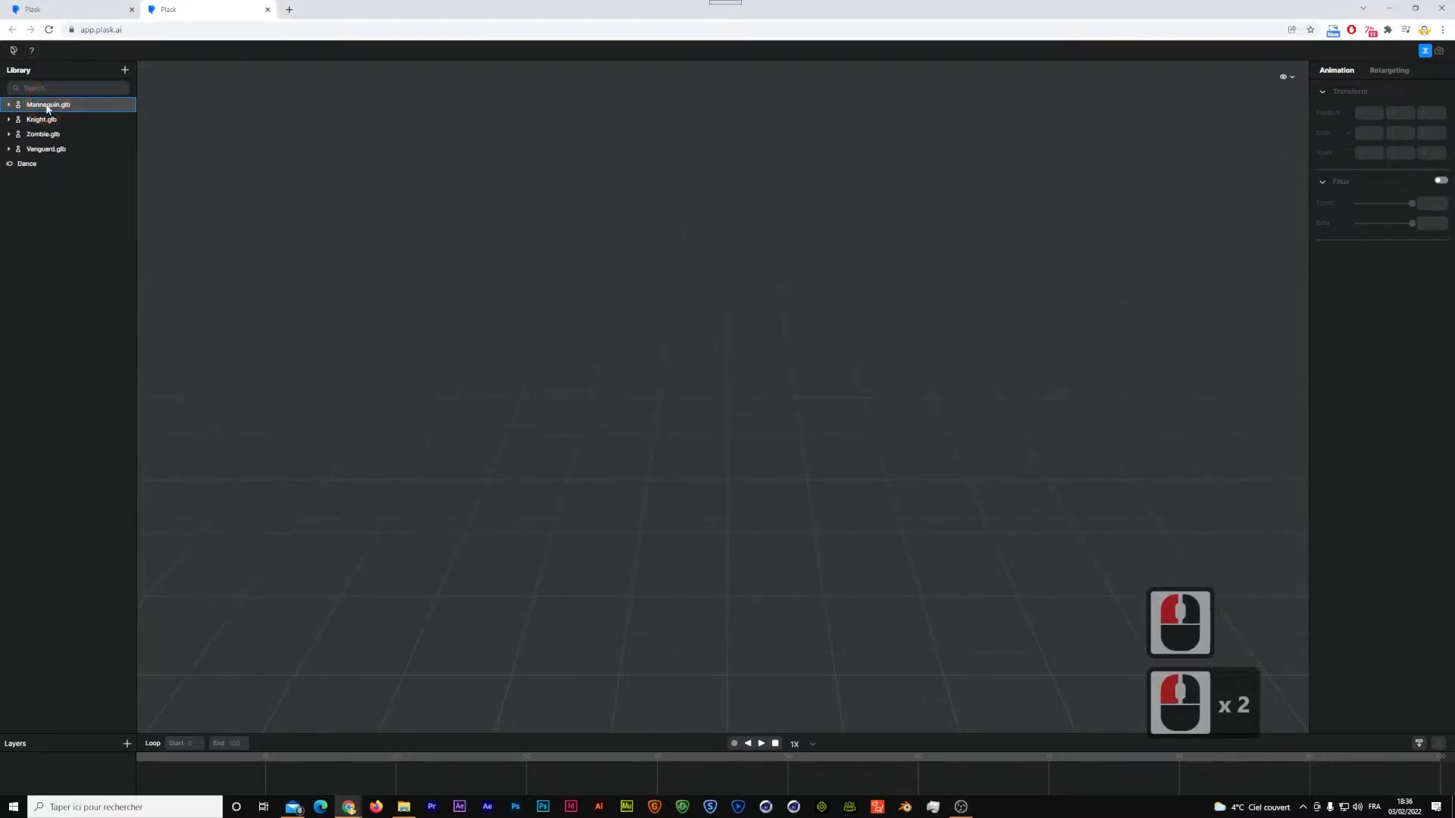
{"action": "left_click_drag", "start_coordinate": [33, 107], "coordinate": [530, 289]}
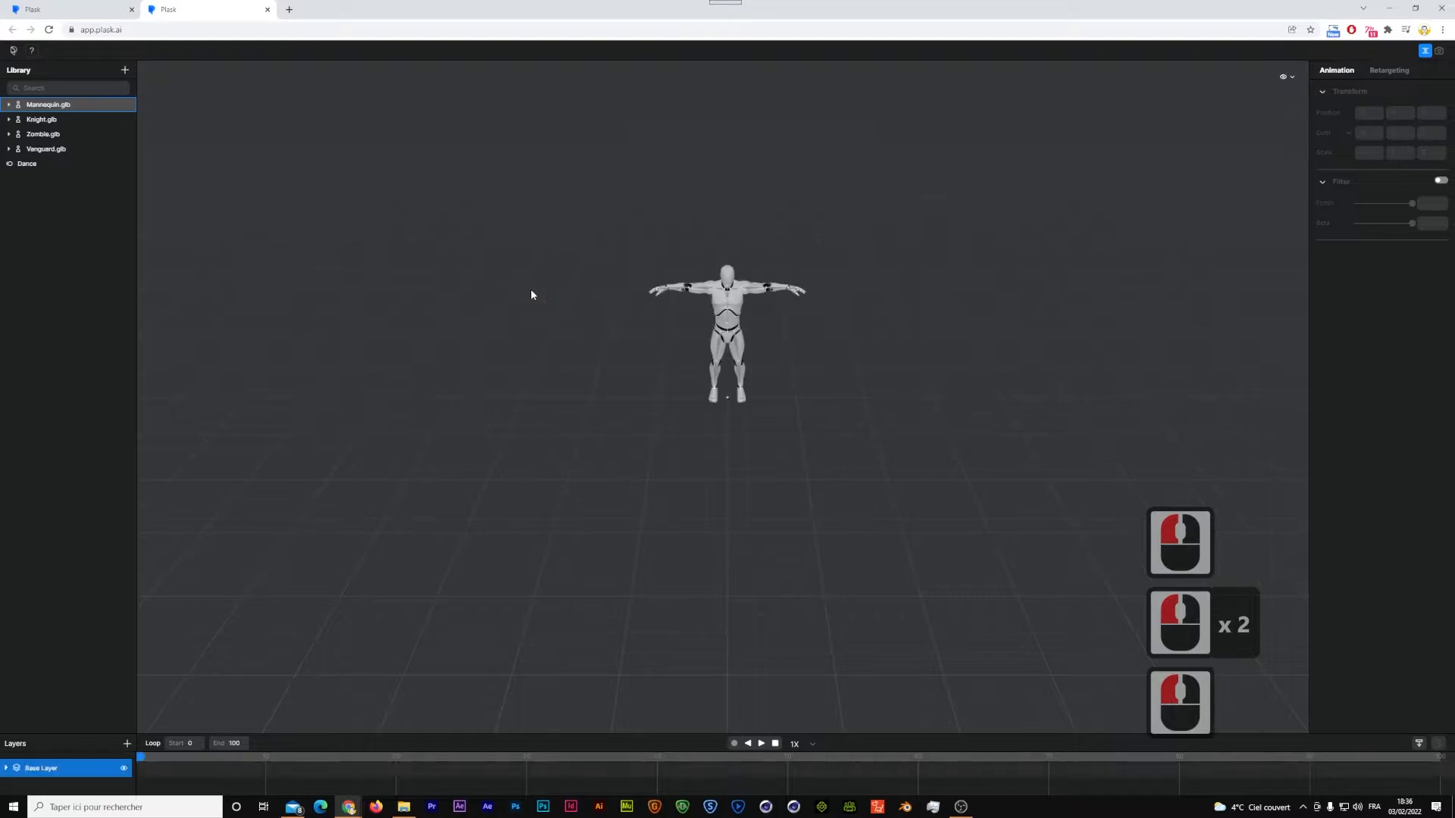
{"action": "scroll", "coordinate": [573, 303], "scroll_direction": "up", "scroll_amount": 12}
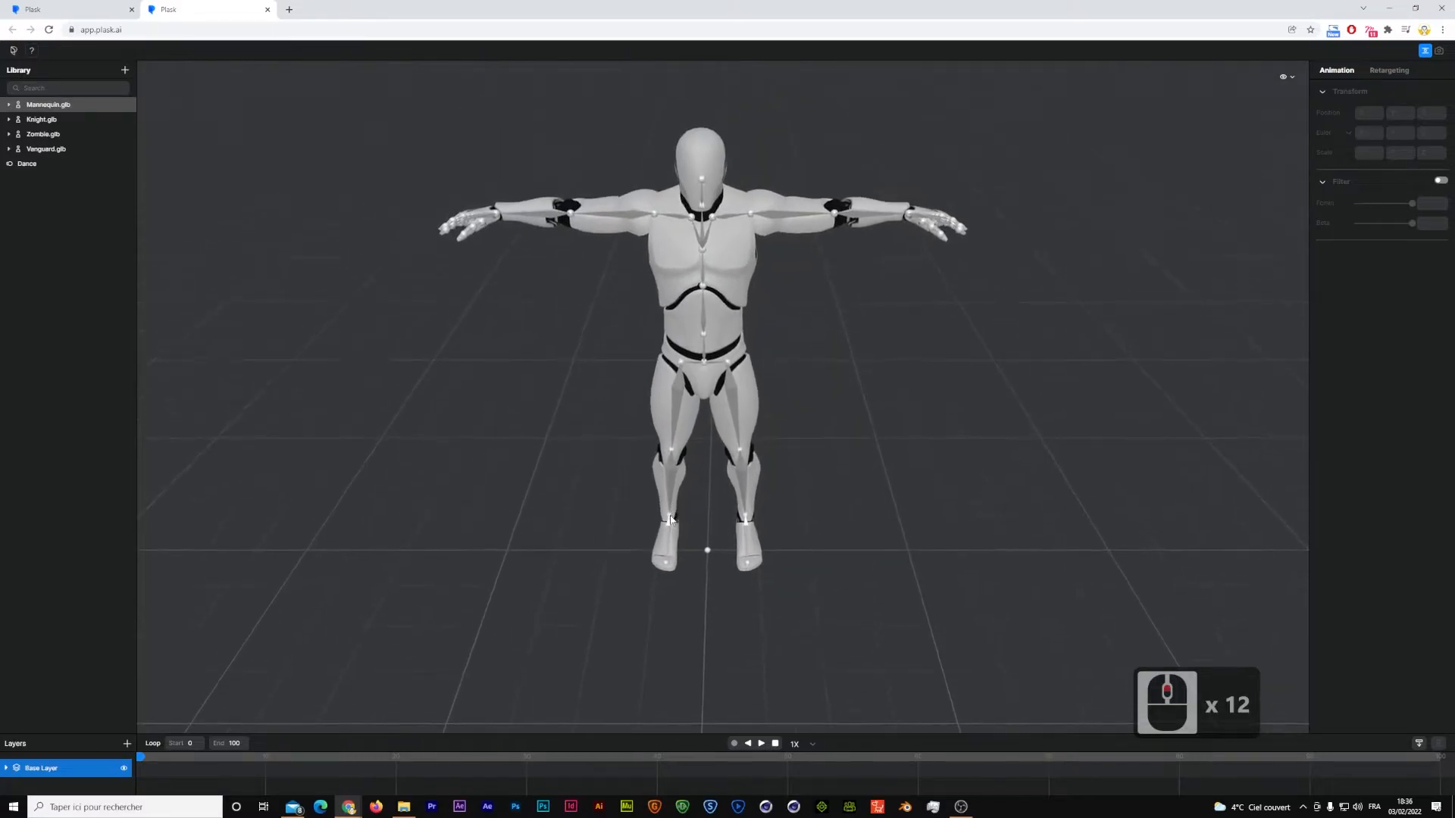
{"action": "right_click_drag", "start_coordinate": [682, 337], "coordinate": [689, 271], "text": "alt"}
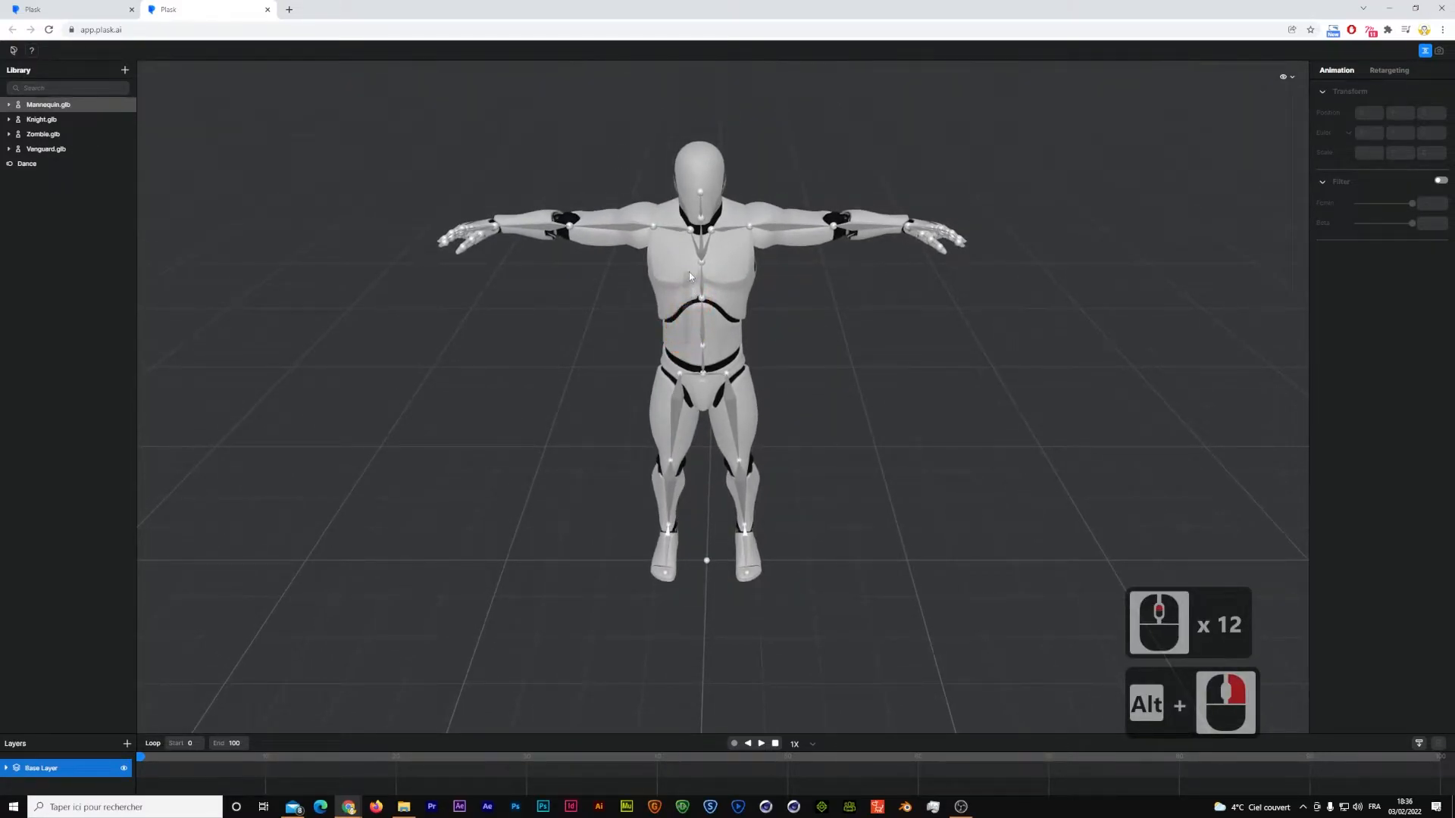
{"action": "left_click", "coordinate": [1182, 686]}
{"action": "right_click_drag", "start_coordinate": [768, 370], "coordinate": [773, 253], "text": "alt"}
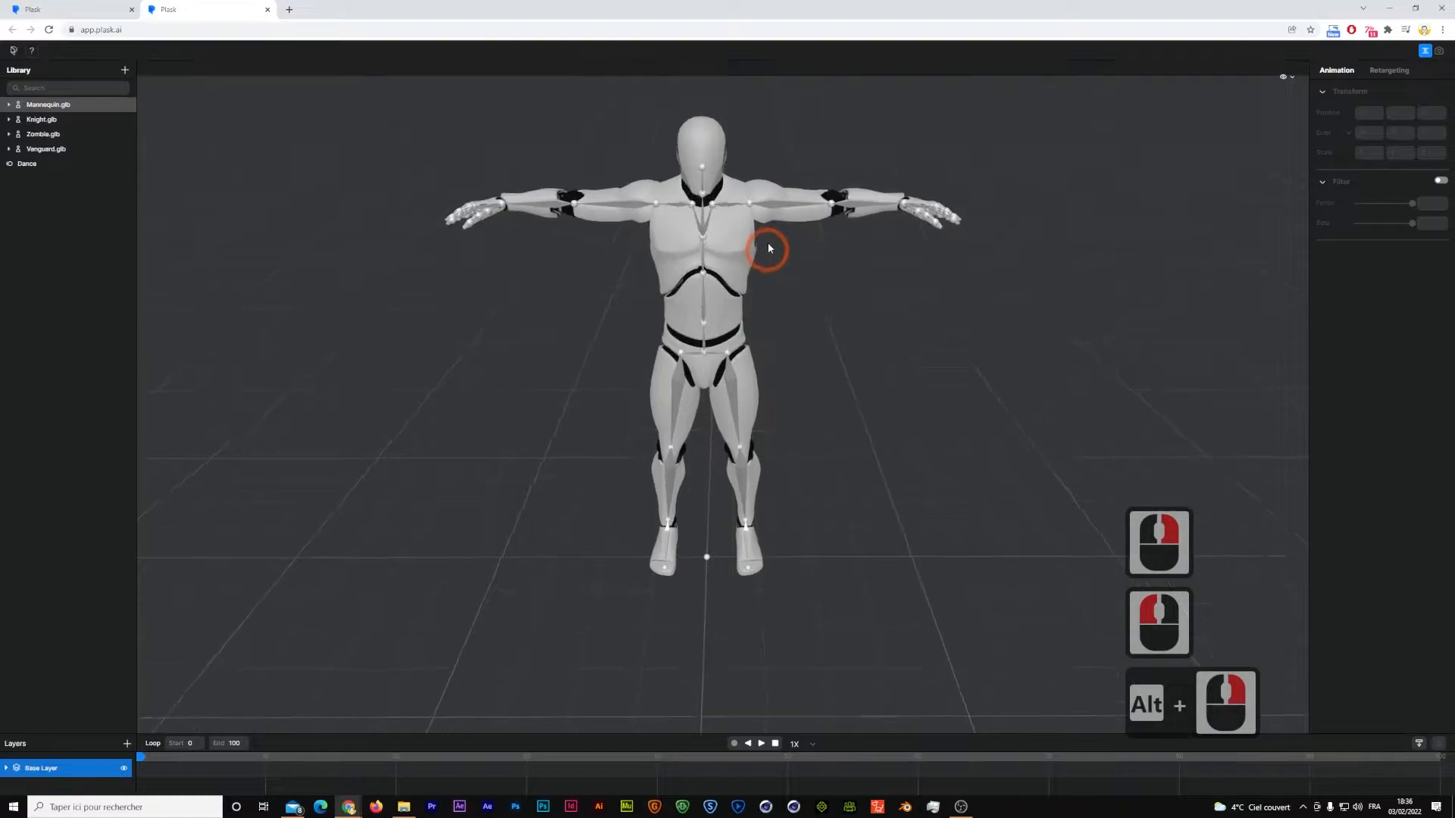
{"action": "right_click_drag", "start_coordinate": [771, 314], "coordinate": [758, 215], "text": "alt"}
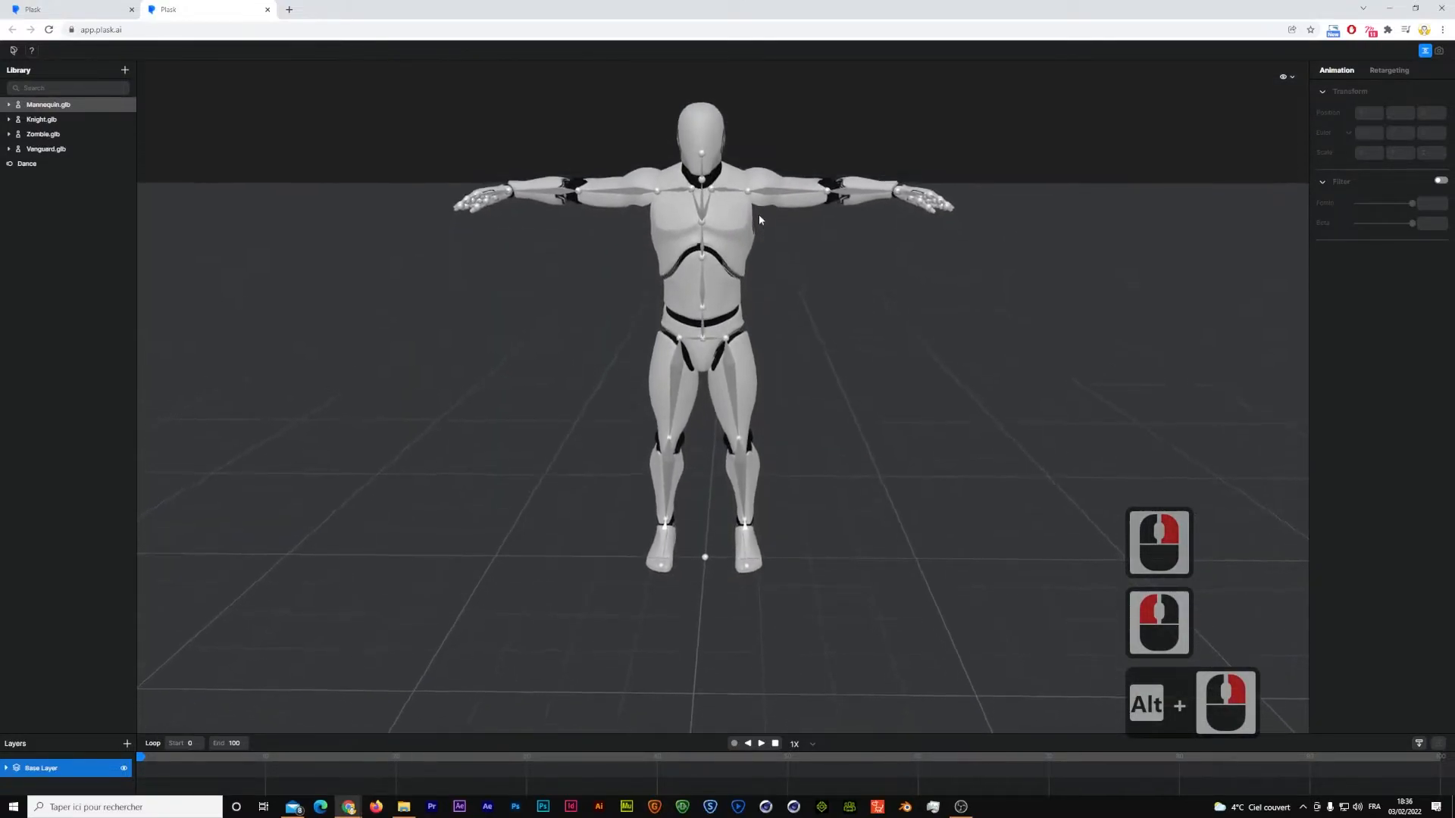
{"action": "left_click", "coordinate": [757, 216]}
- Remove the mannequin from the scene by cancelling the visualization of its bindPose motion
{"action": "left_click", "coordinate": [9, 103]}
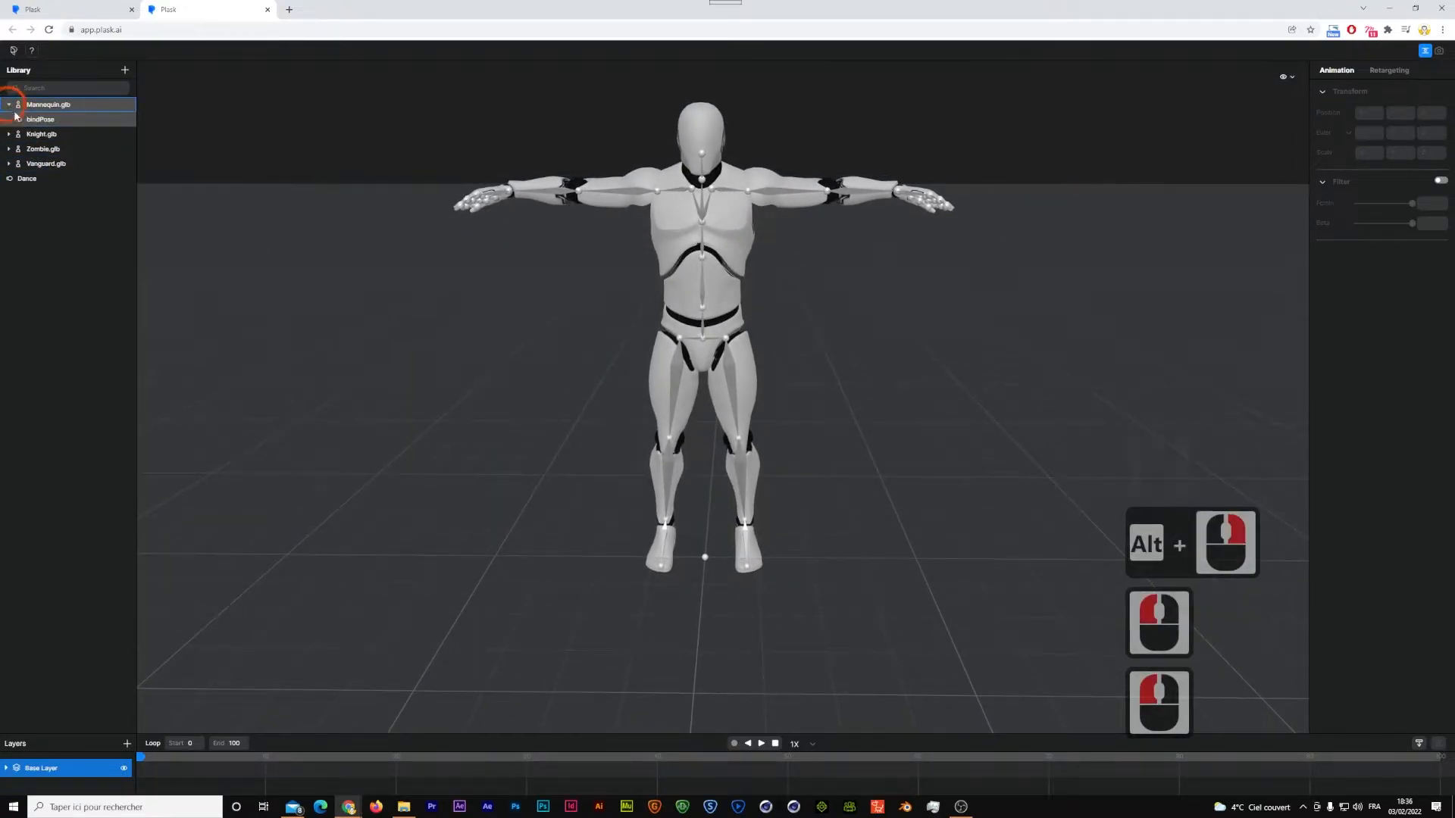
{"action": "left_click", "coordinate": [31, 121]}
{"action": "right_click", "coordinate": [30, 123]}
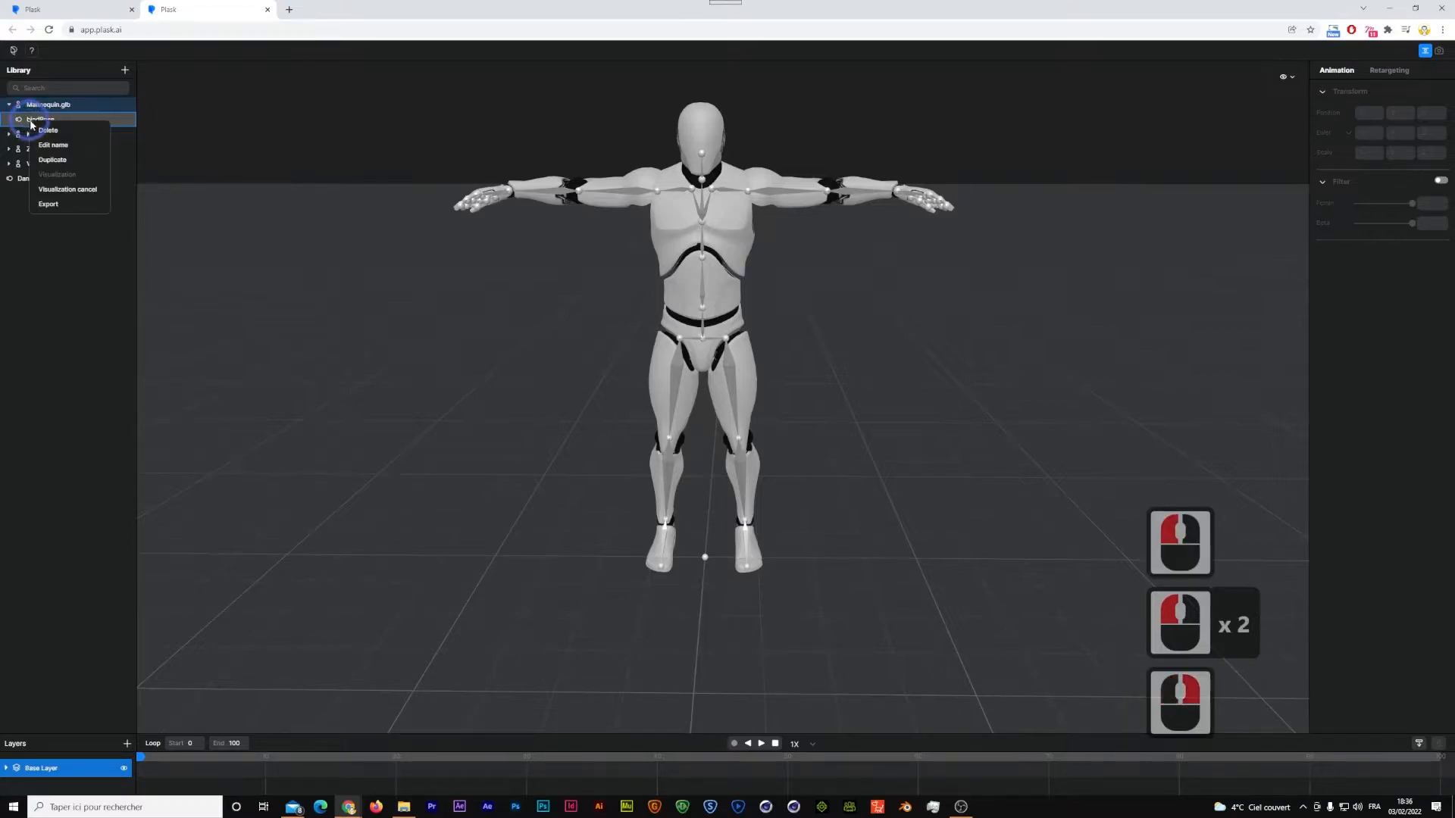
{"action": "left_click", "coordinate": [57, 189]}
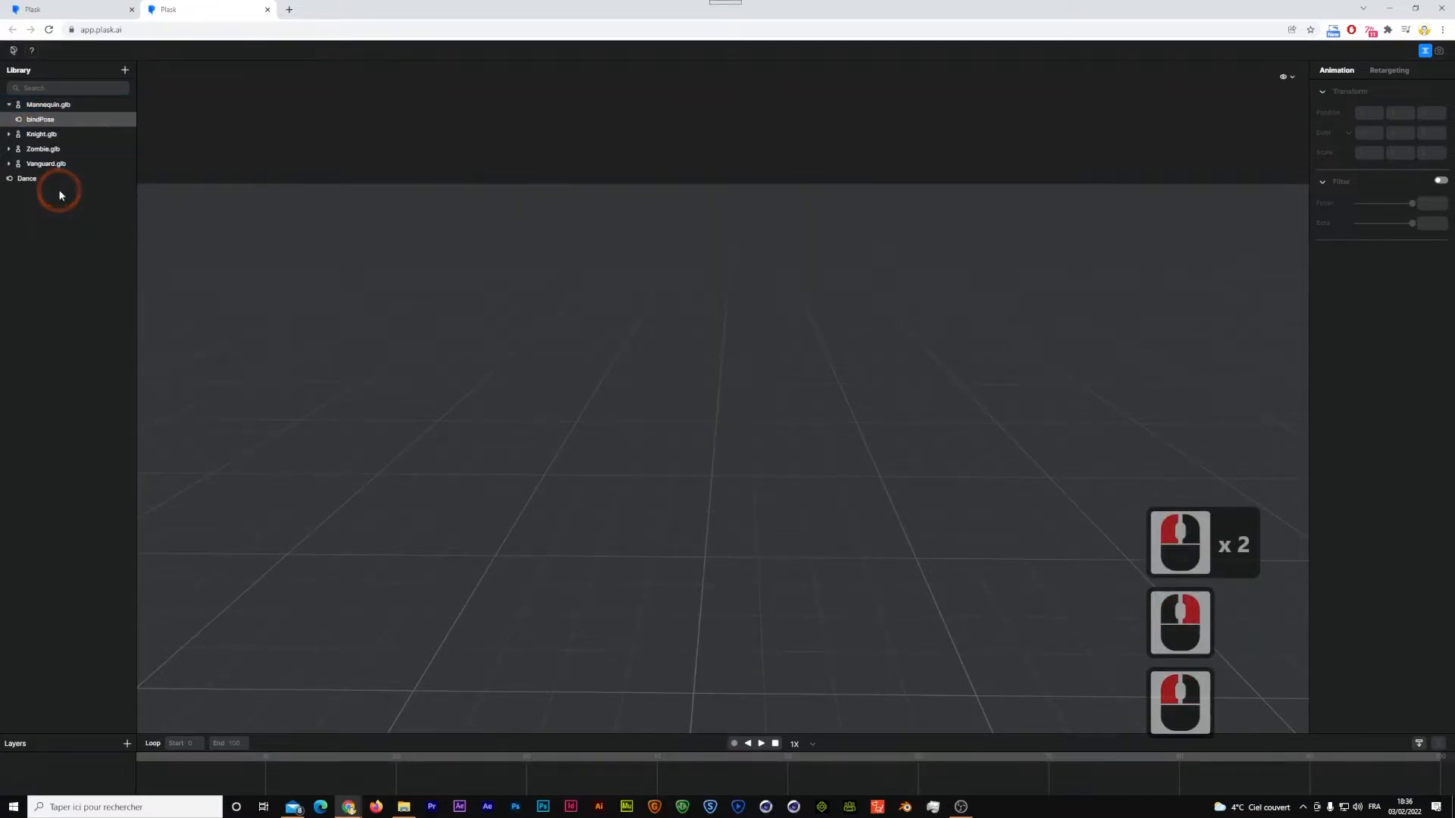
- Place Mannequin.glb in the 3D scene and assign the extracted Dance motion to it
{"action": "left_click_drag", "start_coordinate": [51, 104], "coordinate": [657, 289]}
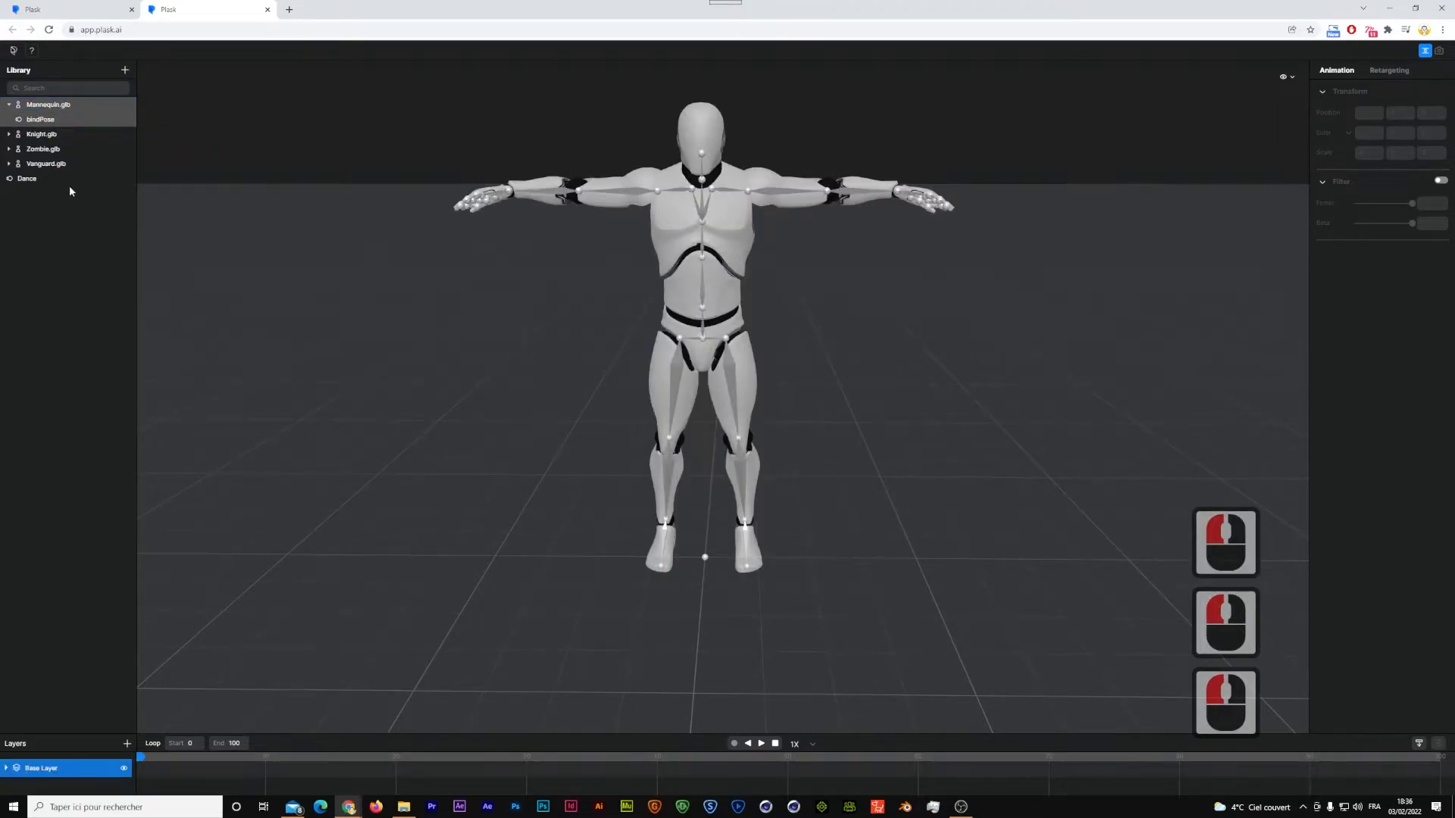
{"action": "left_click", "coordinate": [27, 181]}
{"action": "left_click_drag", "start_coordinate": [27, 182], "coordinate": [49, 101]}
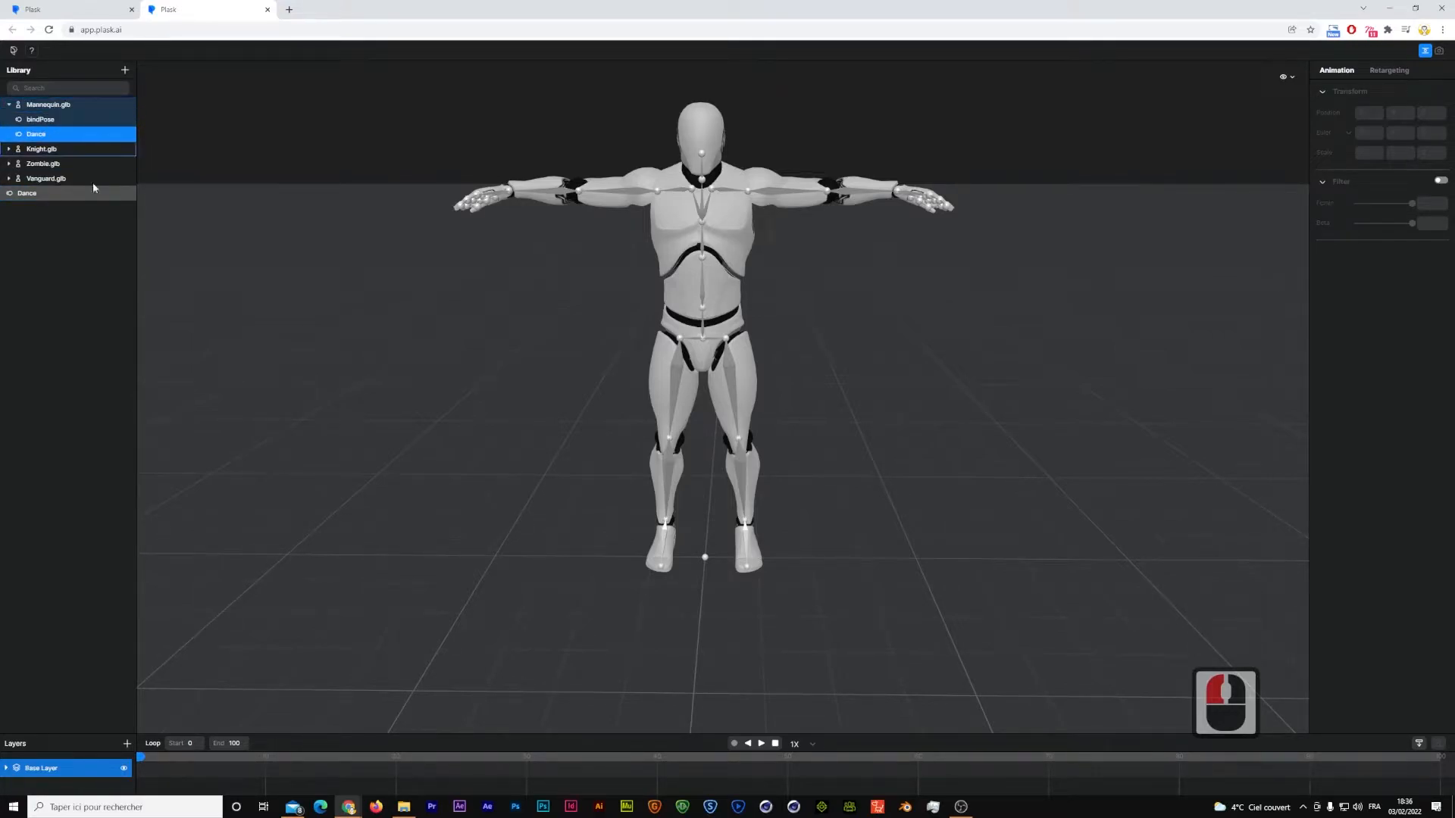
- Play and pause the mannequin's Dance motion, and open the original dance video from the RealDownloader folder, pausing it for comparison
{"action": "left_click", "coordinate": [762, 746]}
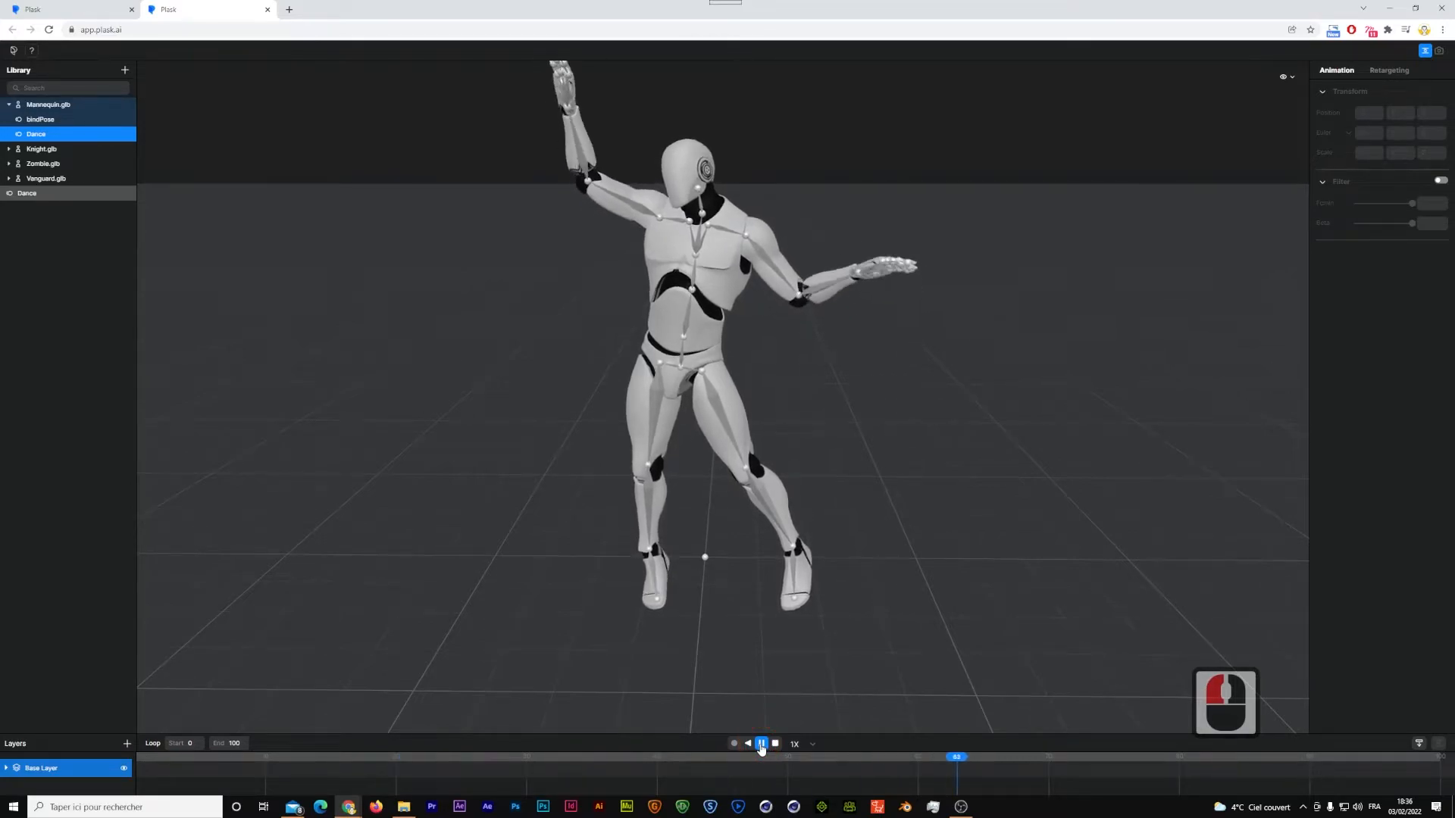
{"action": "left_click", "coordinate": [761, 746]}
{"action": "mouse_move", "coordinate": [410, 811]}
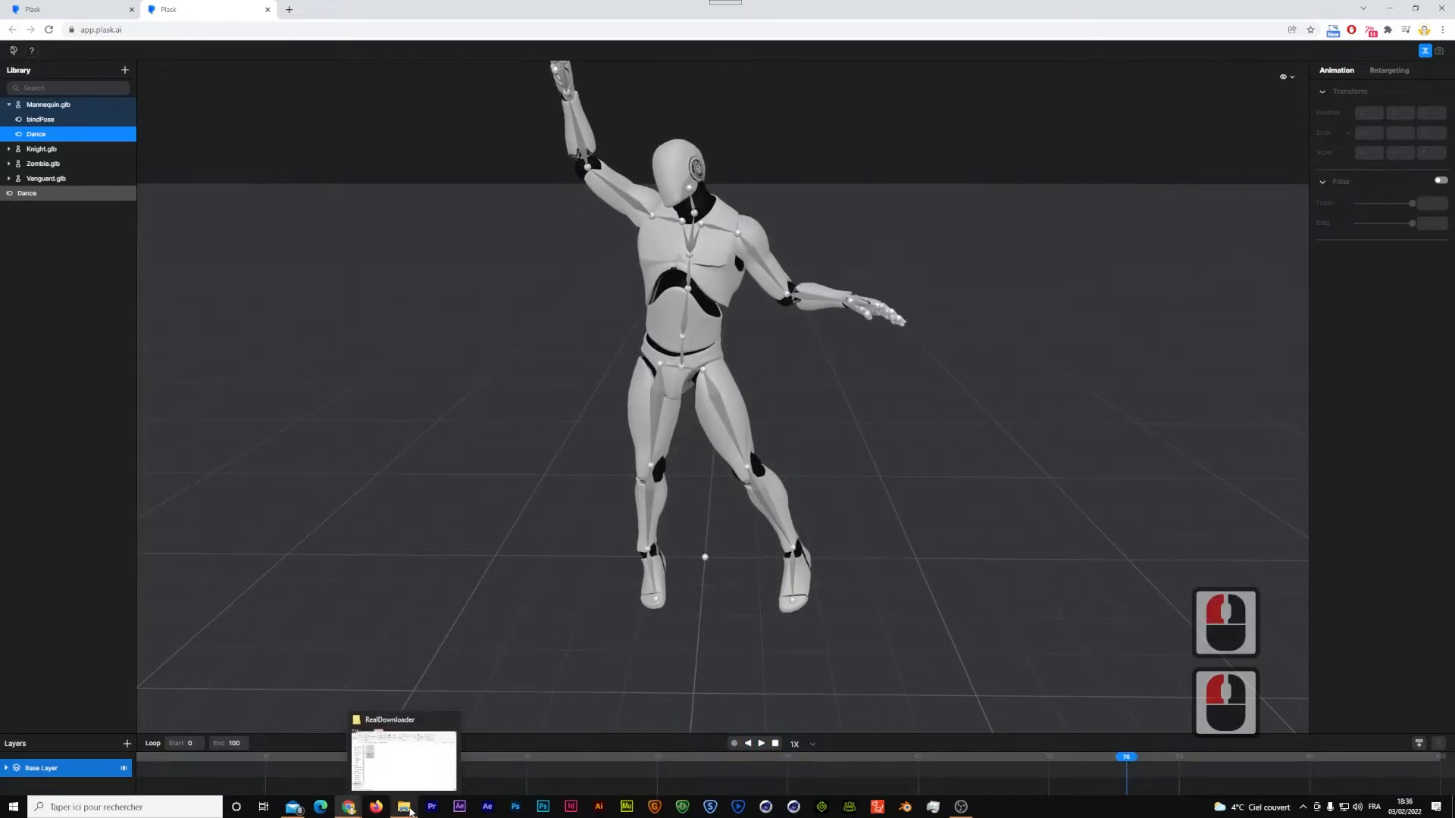
{"action": "left_click", "coordinate": [420, 766]}
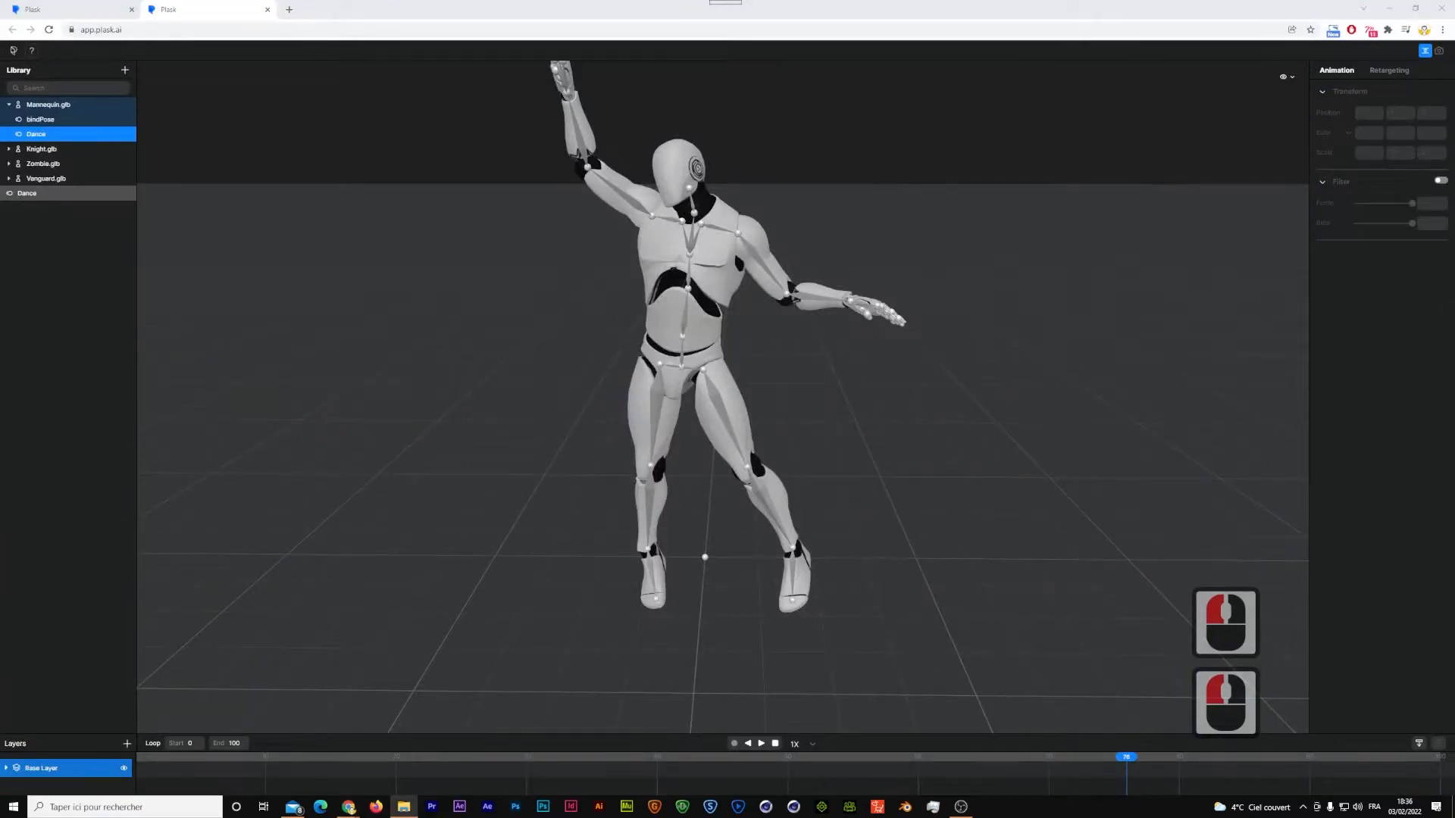
{"action": "double_click", "coordinate": [1172, 346]}
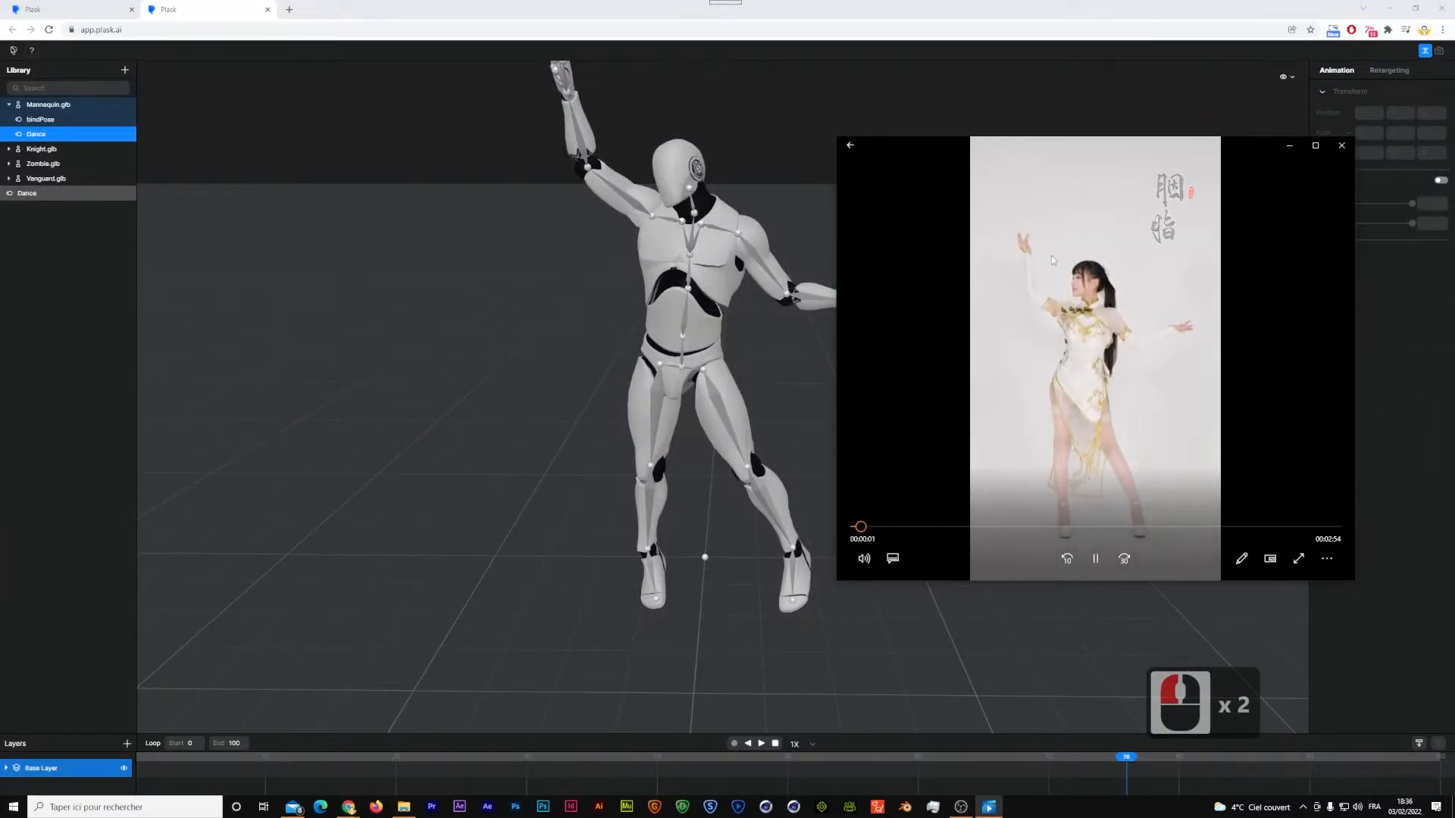
{"action": "left_click", "coordinate": [1095, 559]}
- Return to the Plask editor, replay the Dance motion on the mannequin and pause it
{"action": "left_click", "coordinate": [762, 702]}
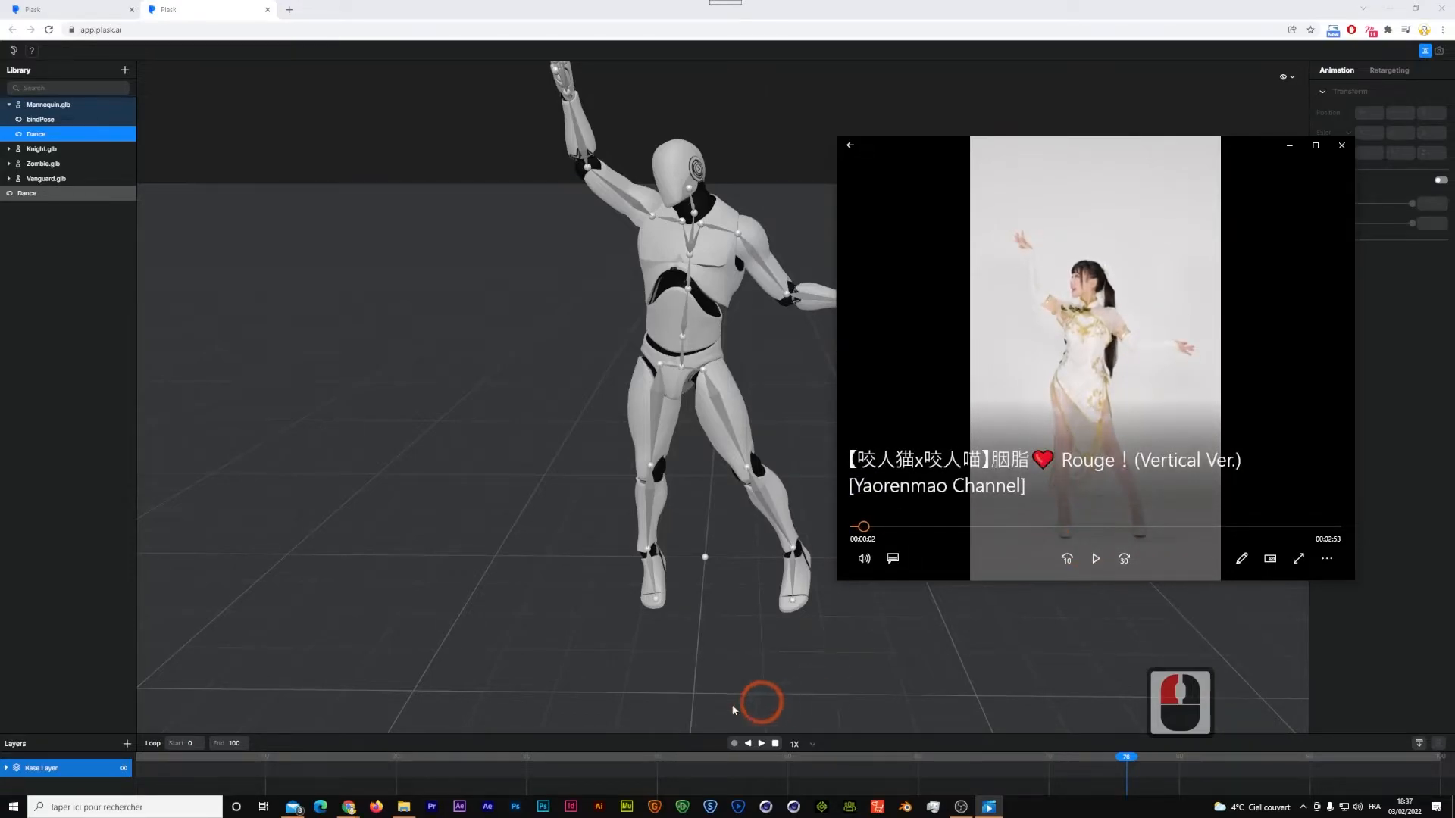
{"action": "left_click", "coordinate": [760, 744]}
{"action": "left_click", "coordinate": [762, 743]}
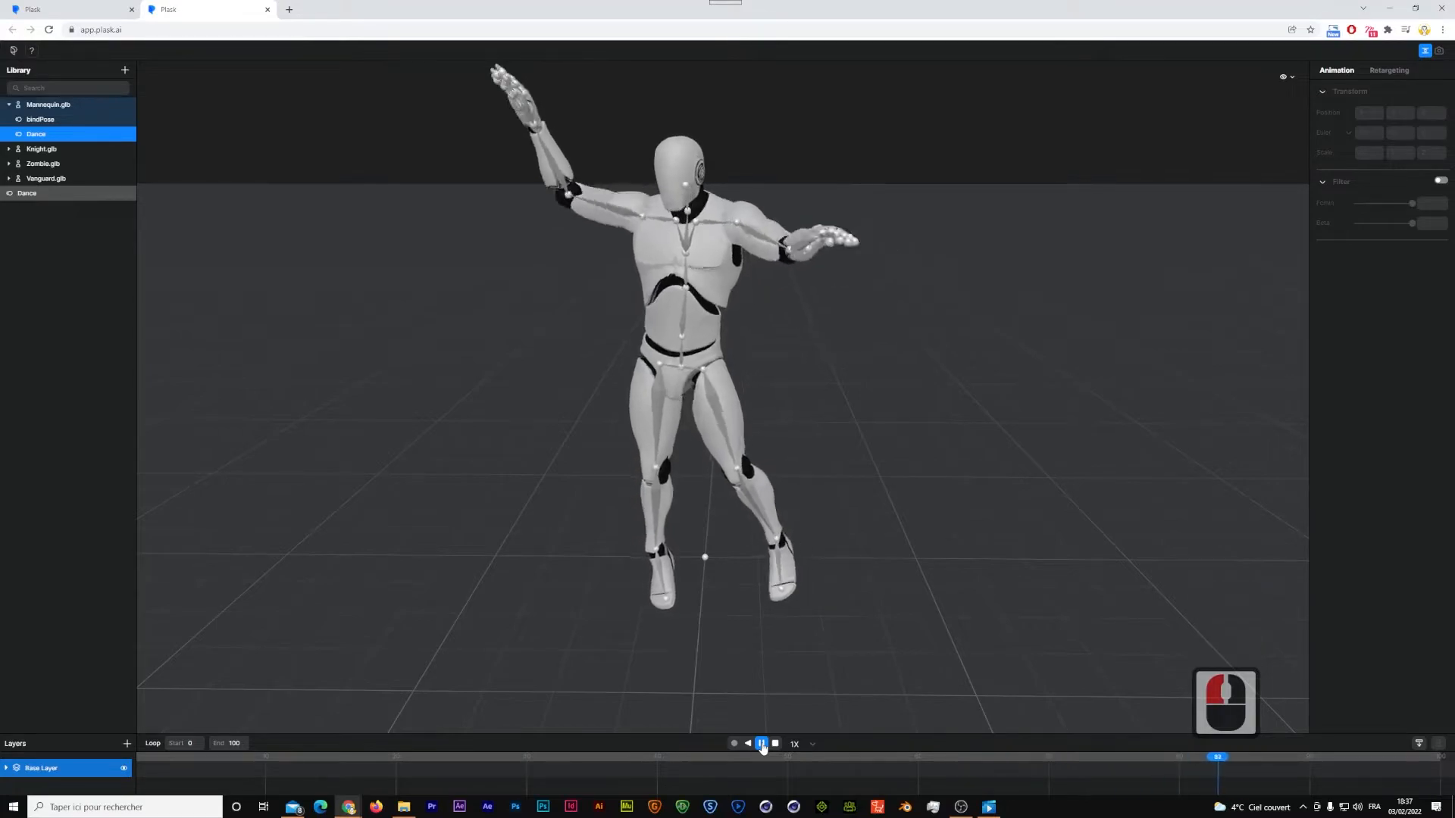
{"action": "left_click", "coordinate": [762, 744]}
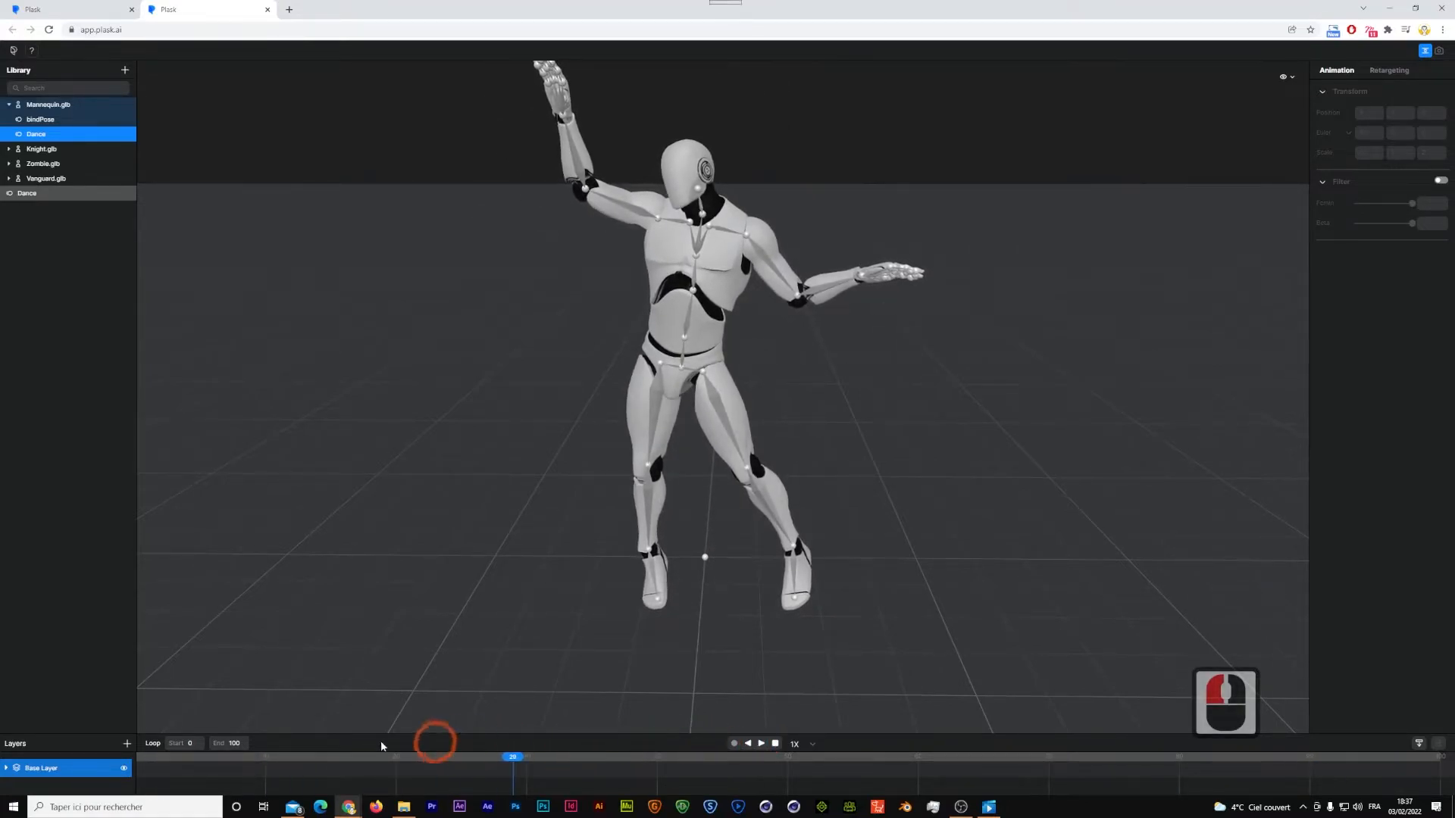
- Set the loop's end frame to 2000 and play the extended Dance animation
{"action": "left_click", "coordinate": [234, 743]}
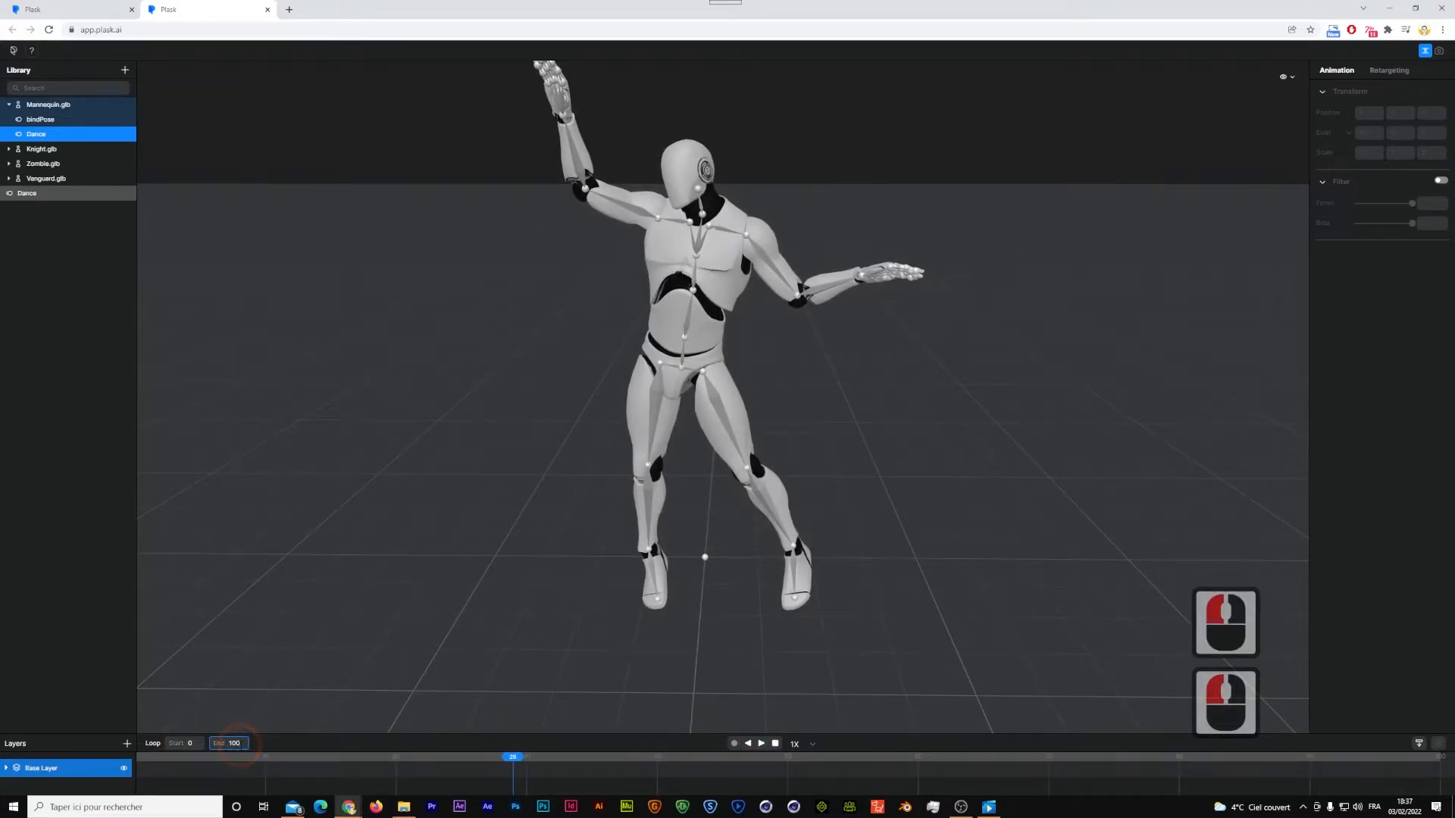
{"action": "type", "text": "0"}
{"action": "scroll", "coordinate": [234, 743], "scroll_direction": "up", "scroll_amount": 7}
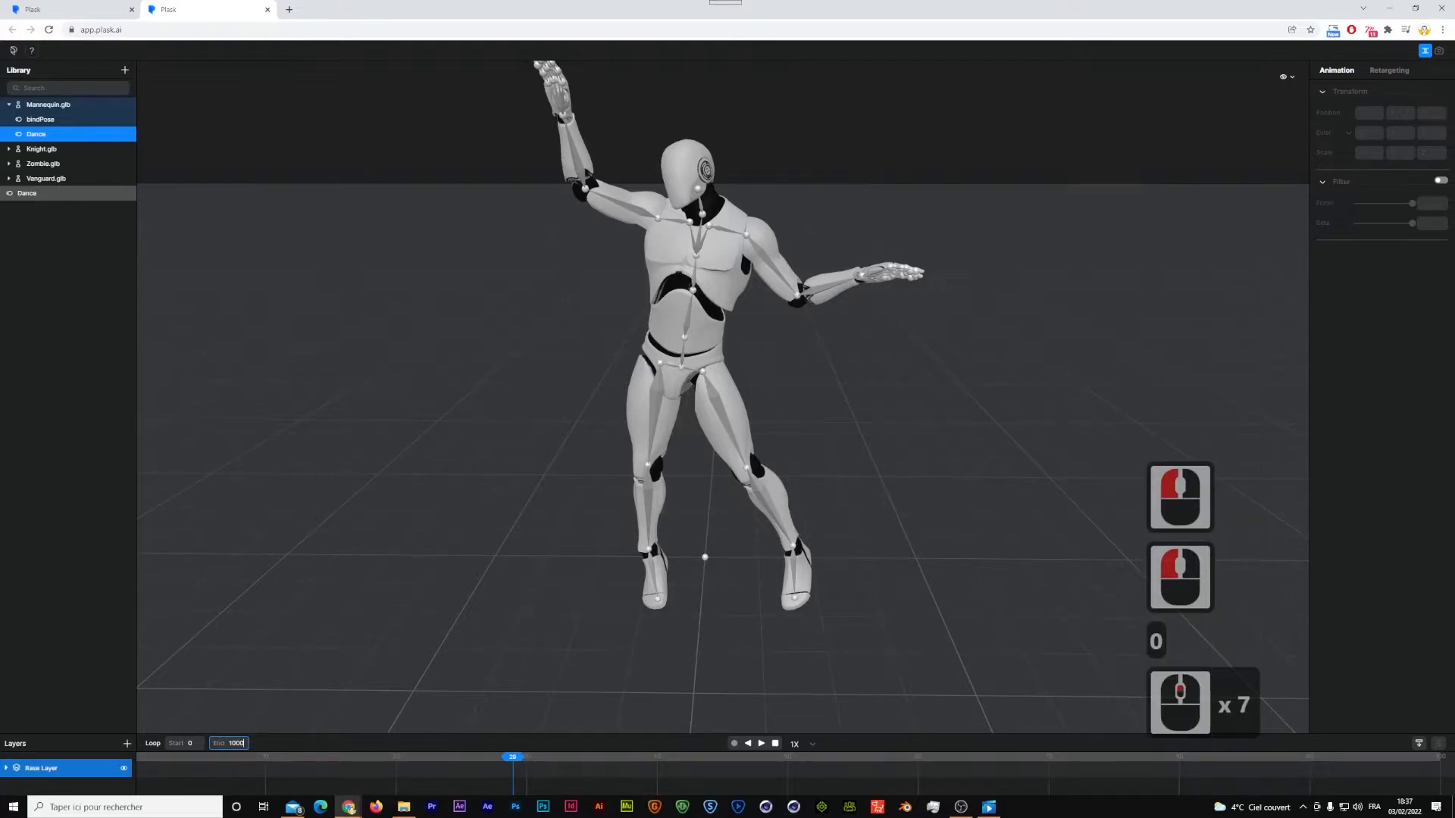
{"action": "left_click_drag", "start_coordinate": [244, 743], "coordinate": [222, 743]}
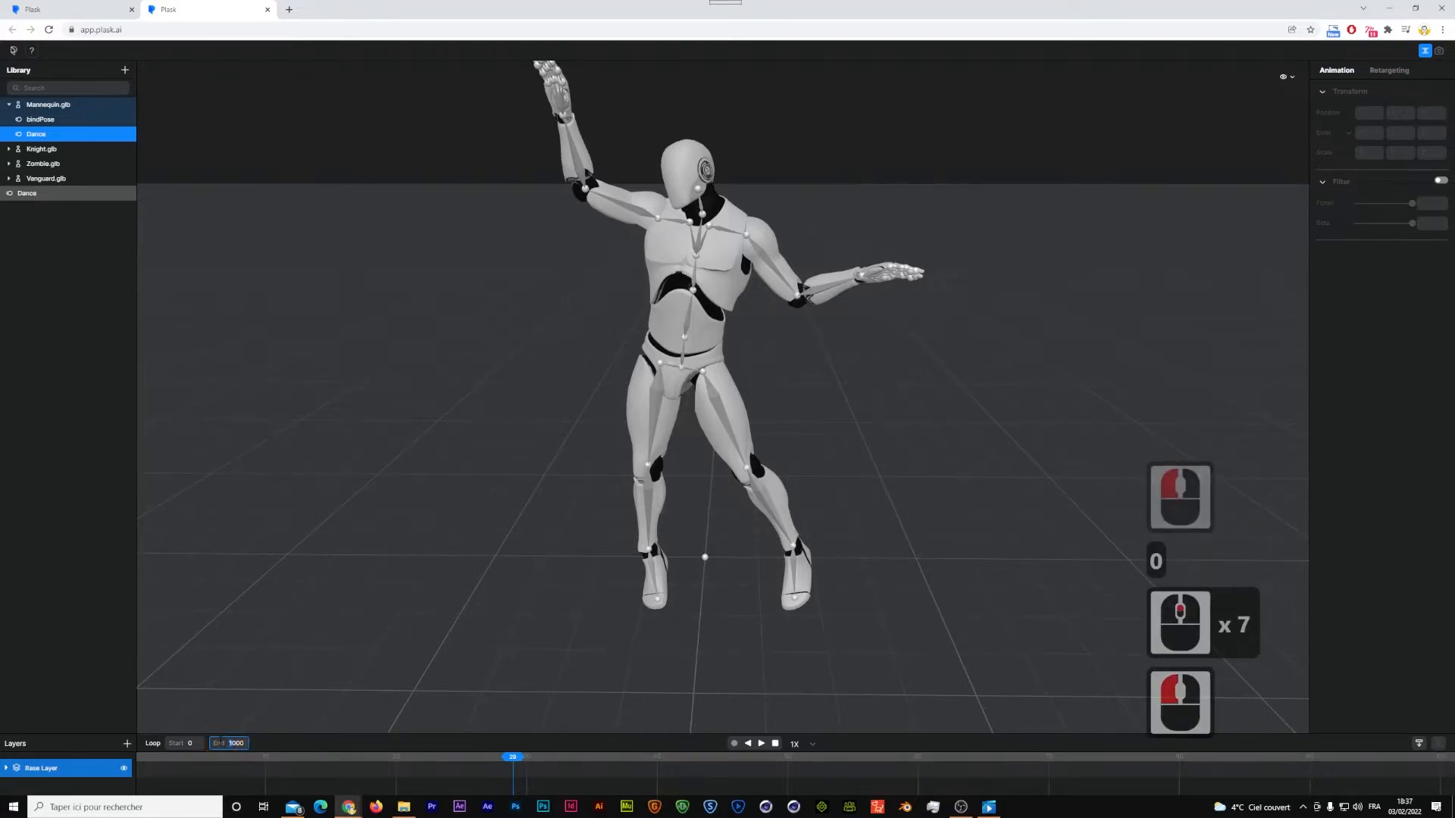
{"action": "type", "text": "2"}
{"action": "key", "text": "Return"}
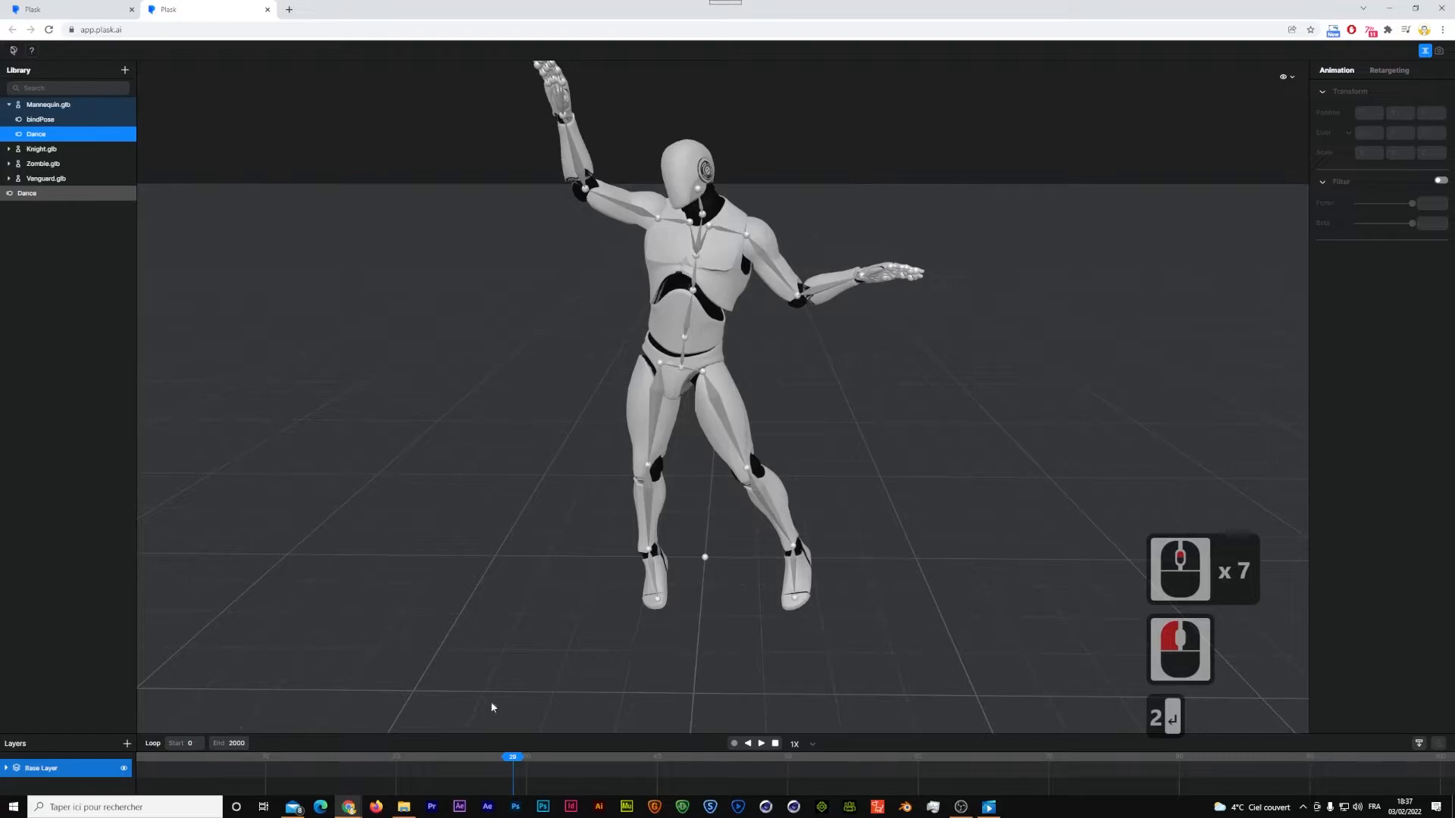
{"action": "left_click", "coordinate": [762, 745]}
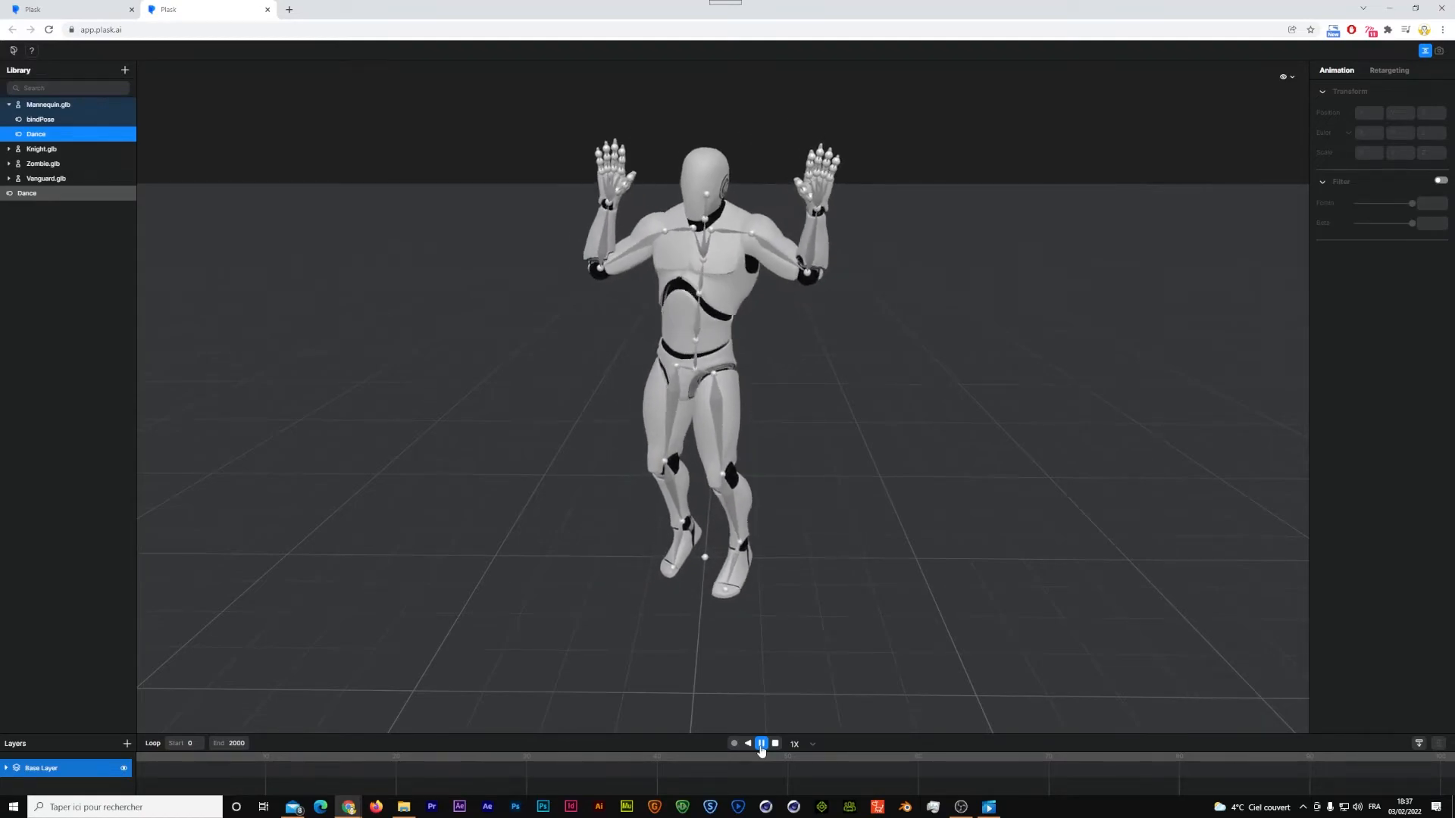
- Pause the mannequin's Dance animation and load Knight.glb into the 3D scene in its place
{"action": "left_click", "coordinate": [762, 744]}
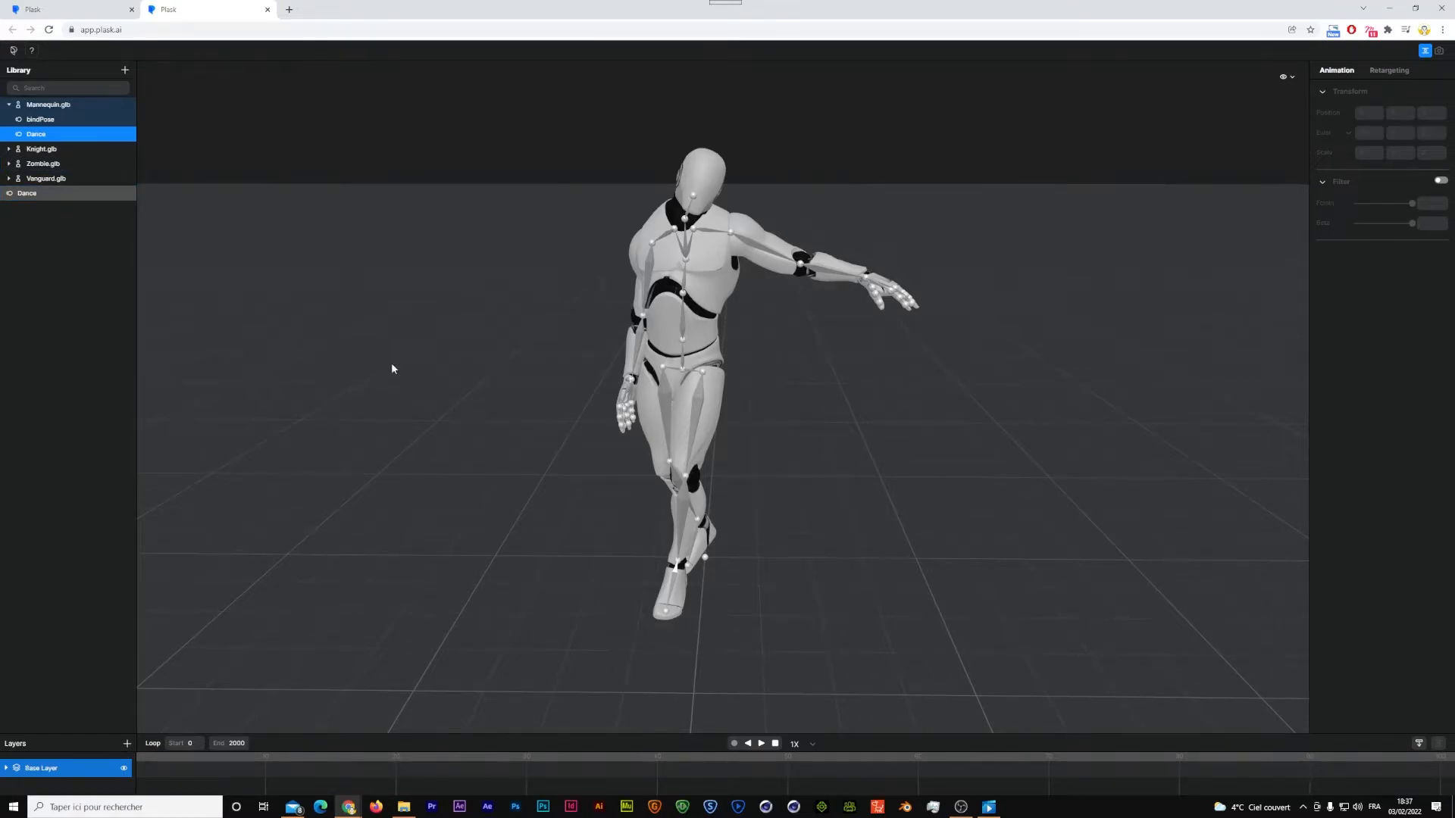
{"action": "left_click", "coordinate": [55, 151]}
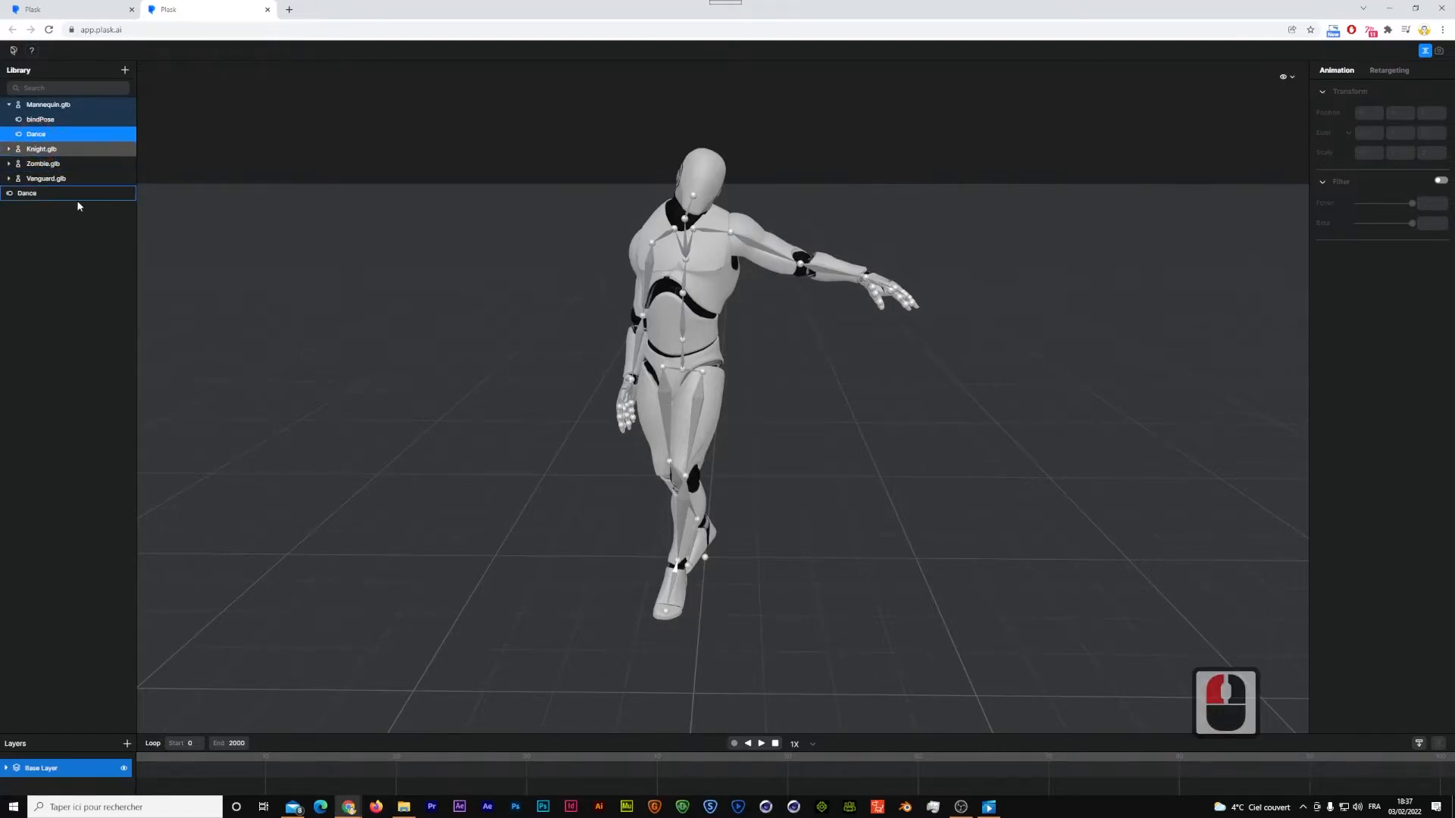
{"action": "left_click", "coordinate": [575, 273]}
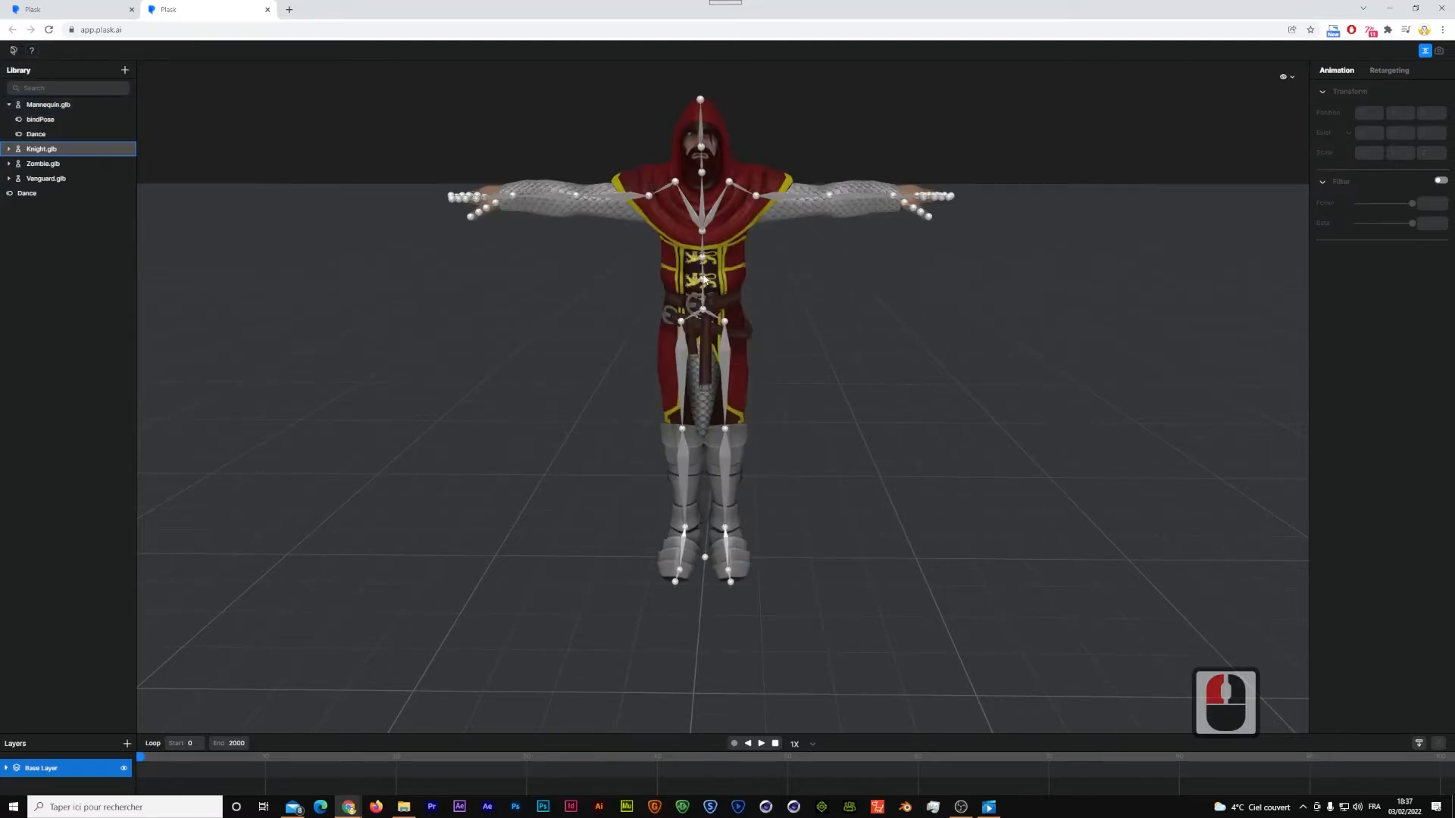
- Assign the extracted Dance motion to Knight.glb and visualize it on the knight
{"action": "left_click", "coordinate": [9, 150]}
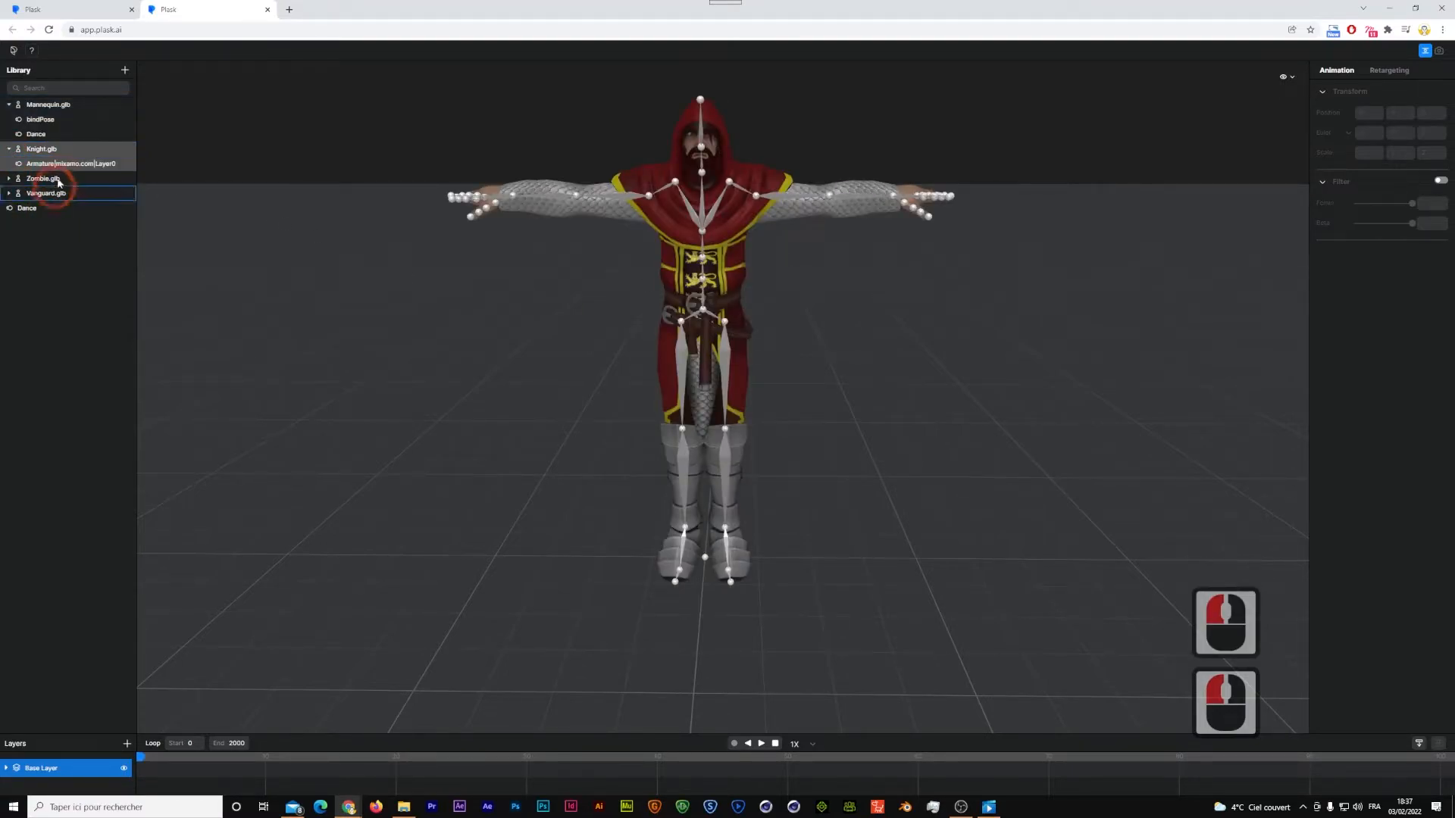
{"action": "left_click", "coordinate": [403, 188]}
{"action": "left_click_drag", "start_coordinate": [31, 209], "coordinate": [39, 150]}
{"action": "right_click", "coordinate": [42, 179]}
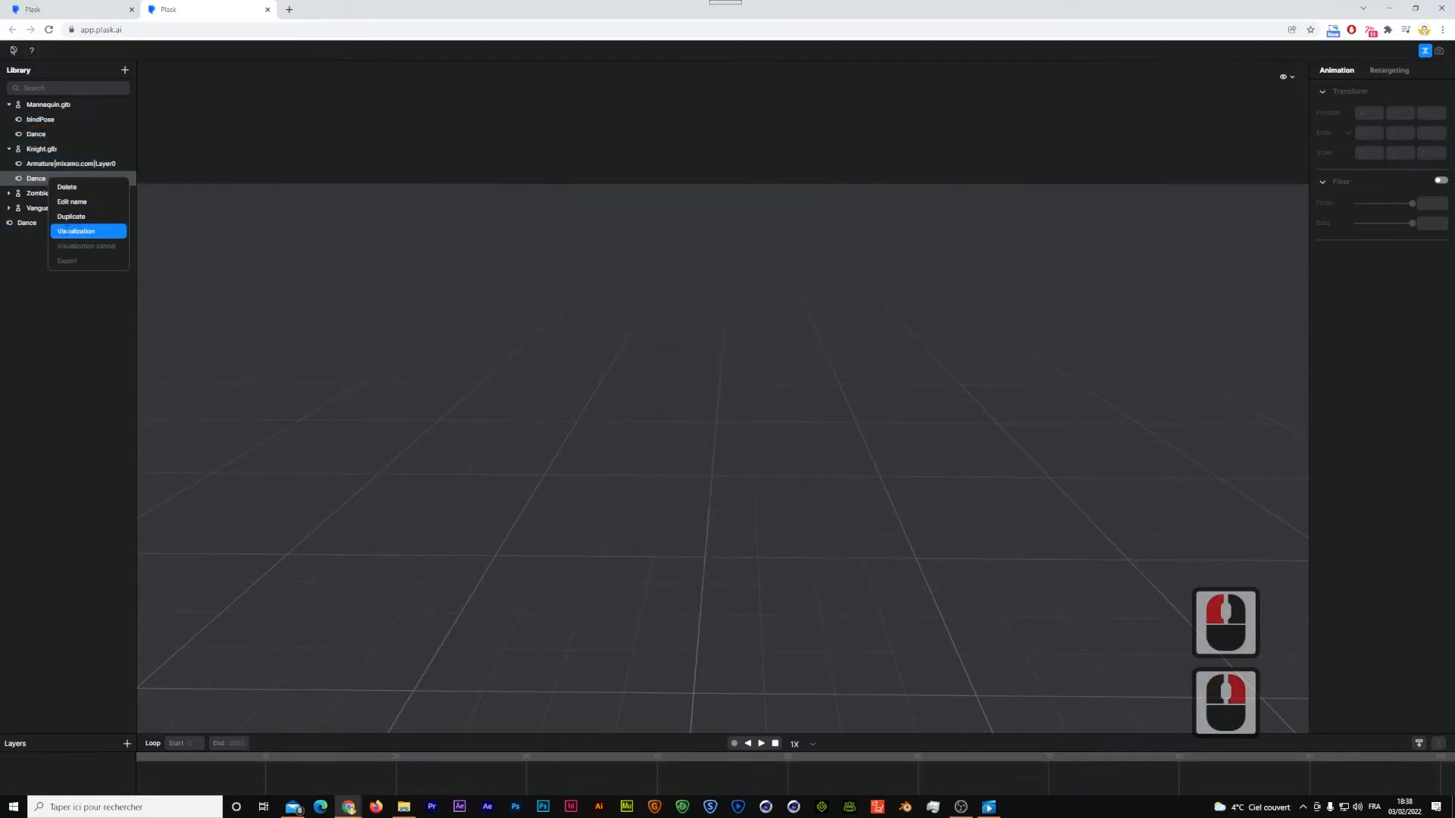
{"action": "left_click", "coordinate": [67, 221]}
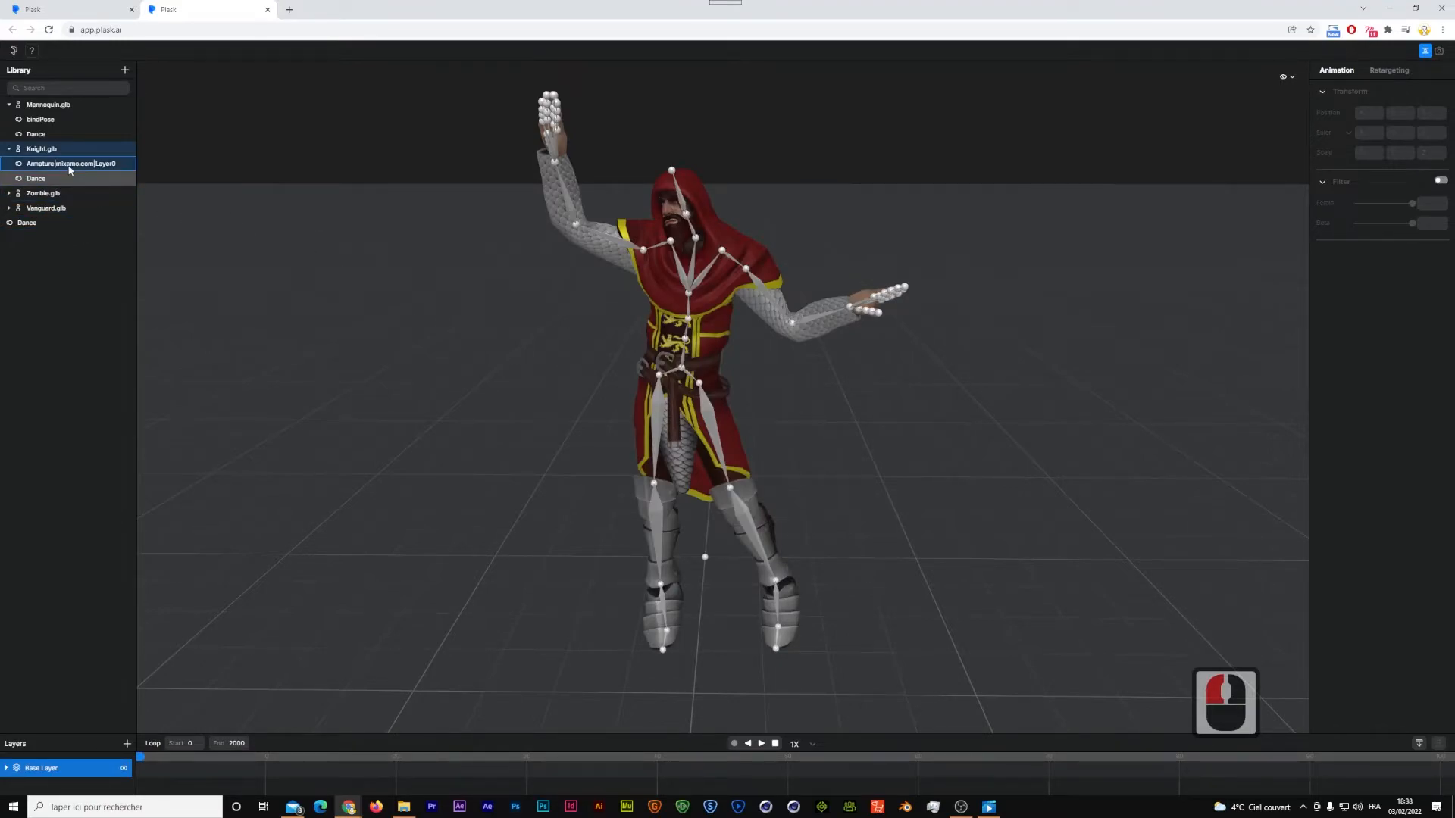
- Visualize the knight's Armature|mixamo.com|Layer0 motion for comparison, and switch back to its Dance motion
{"action": "left_click", "coordinate": [46, 178]}
{"action": "right_click", "coordinate": [68, 177]}
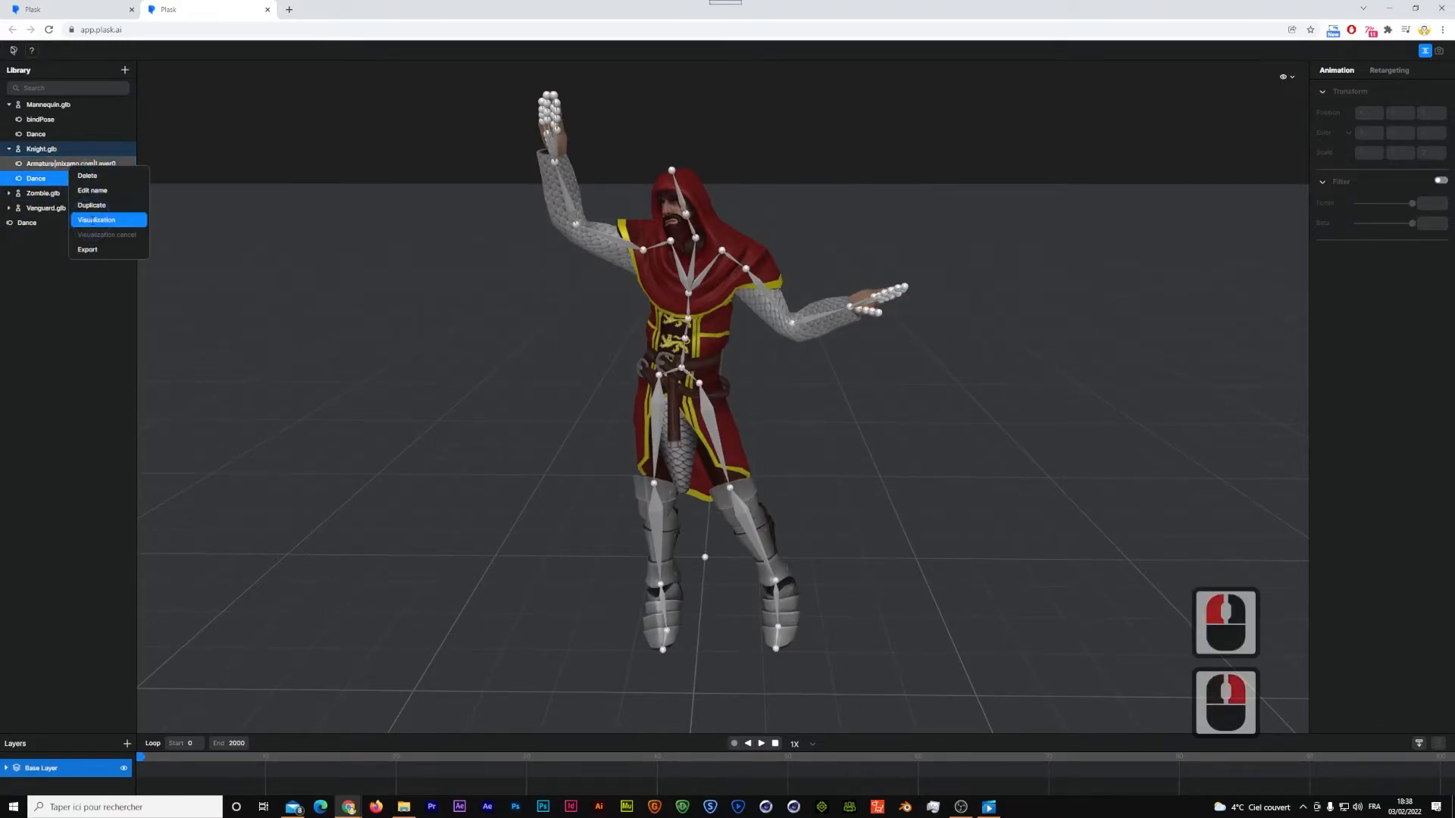
{"action": "left_click", "coordinate": [92, 221]}
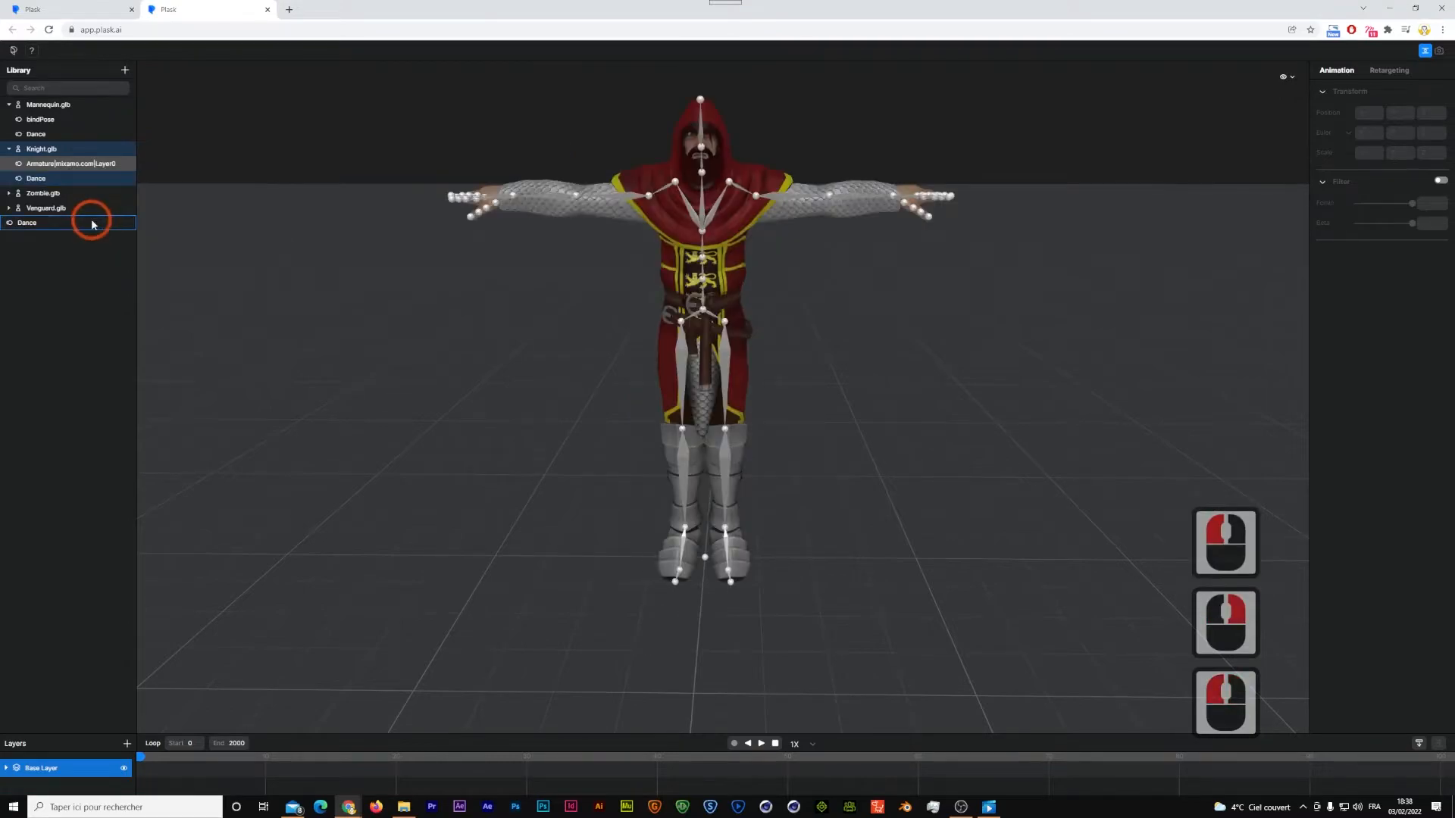
{"action": "left_click", "coordinate": [67, 181]}
{"action": "right_click", "coordinate": [67, 181]}
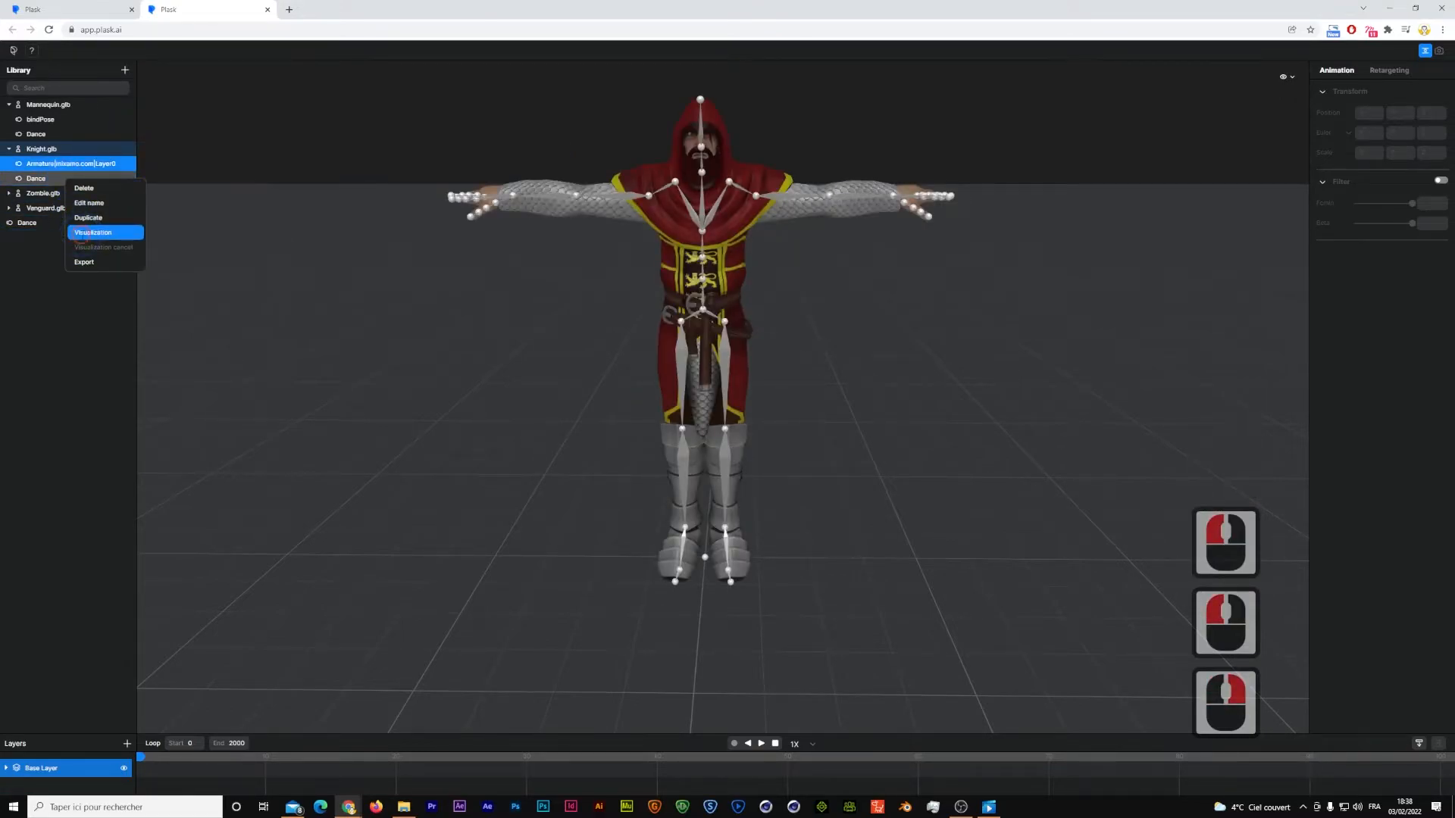
{"action": "left_click", "coordinate": [87, 231]}
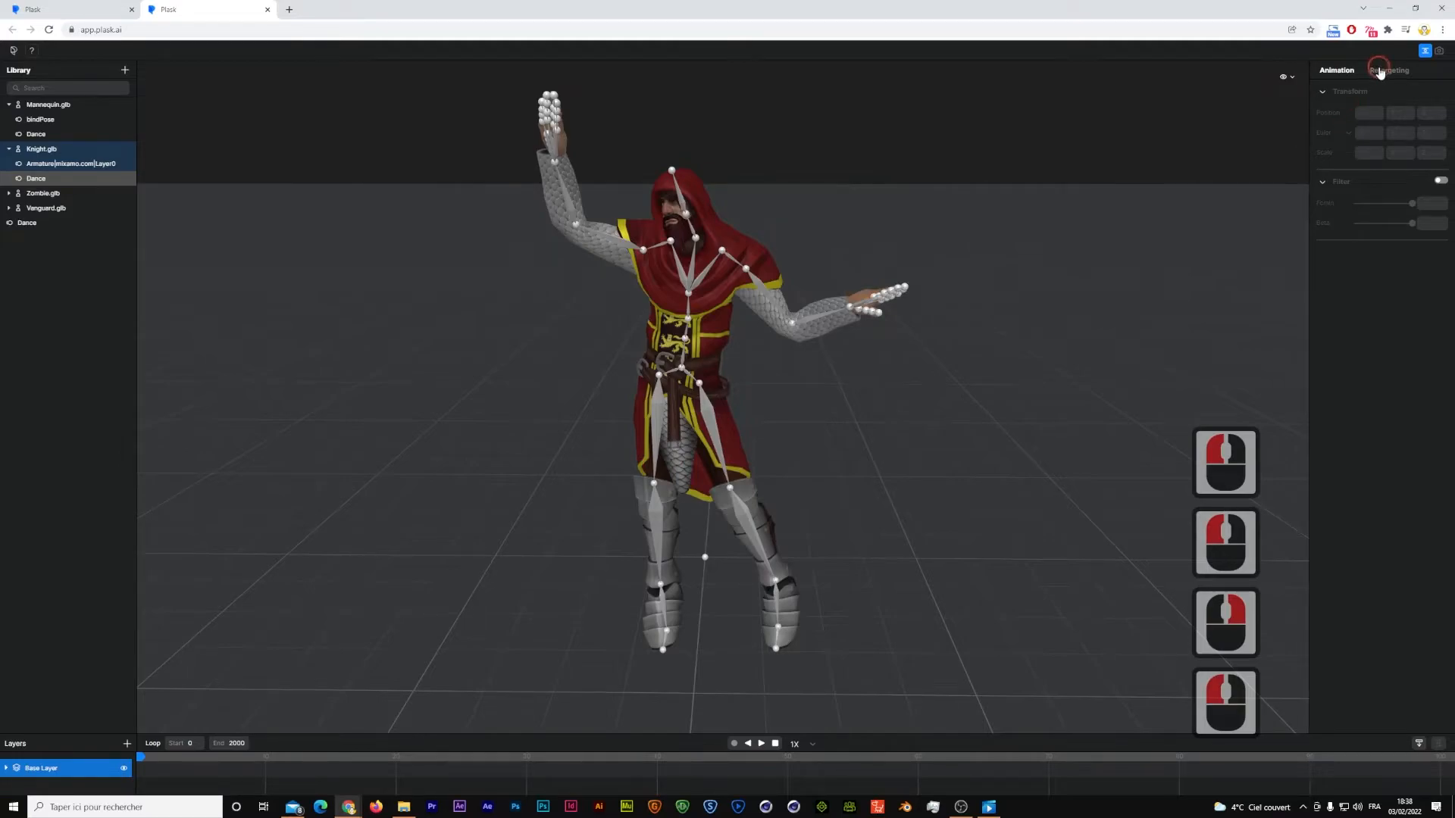
- Examine the knight's retargeting bone mapping and the available source bones
{"action": "left_click", "coordinate": [1386, 70]}
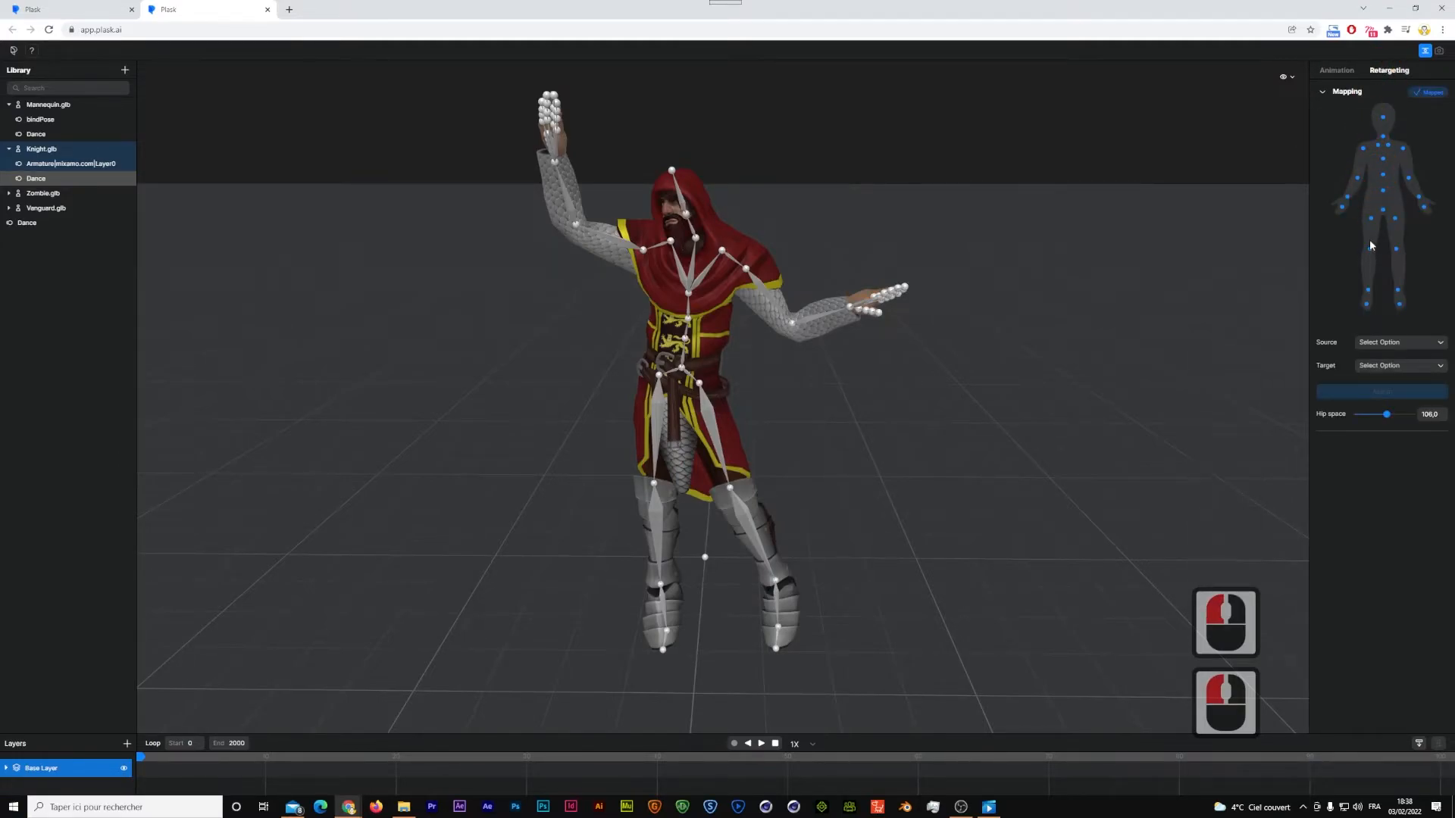
{"action": "left_click", "coordinate": [1379, 344]}
{"action": "left_click", "coordinate": [1350, 323]}
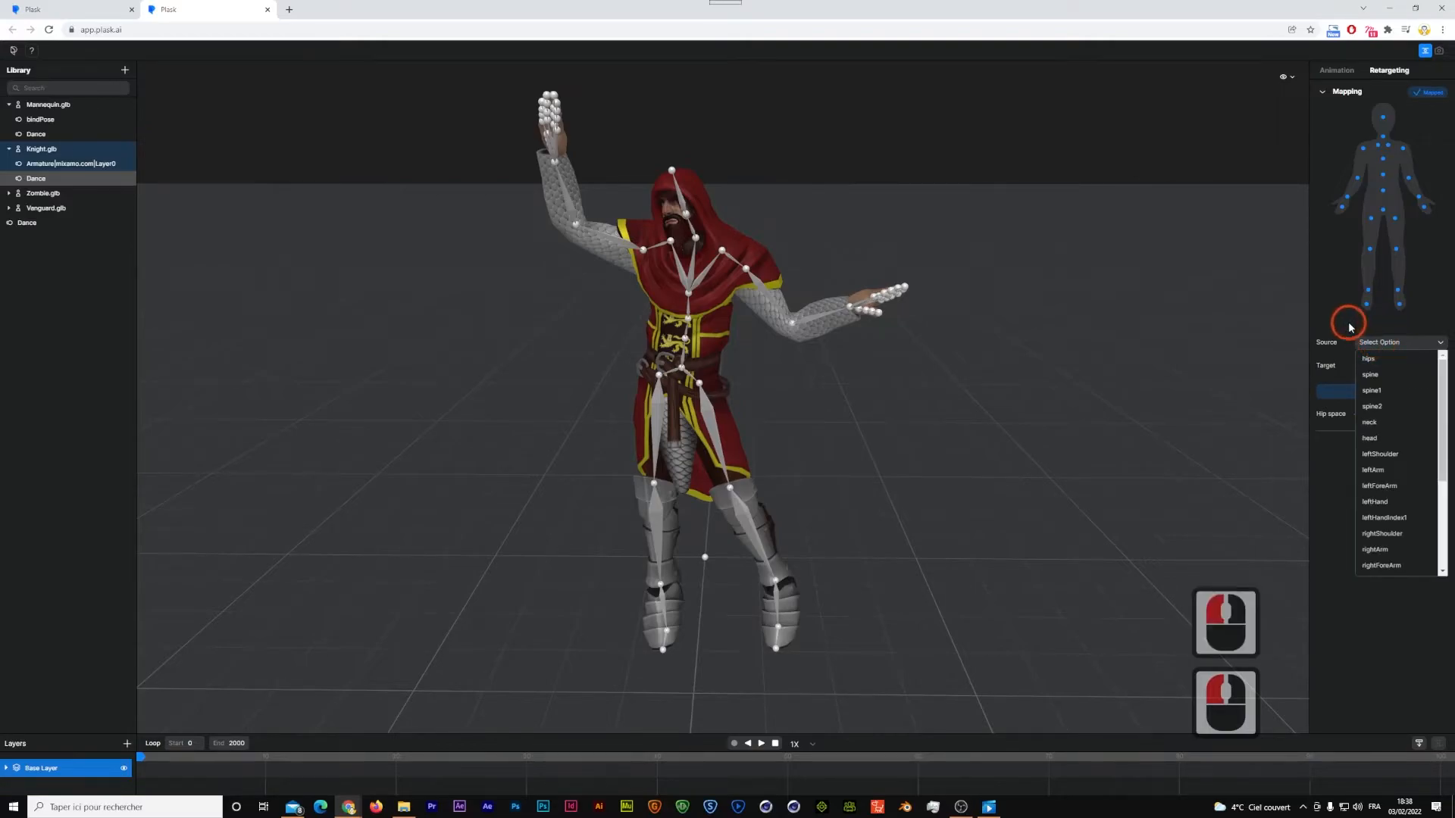
- Collapse Knight.glb in the library, enlarge the timeline and select the knight's raised right forearm joint to show its keyframes
{"action": "left_click", "coordinate": [9, 150]}
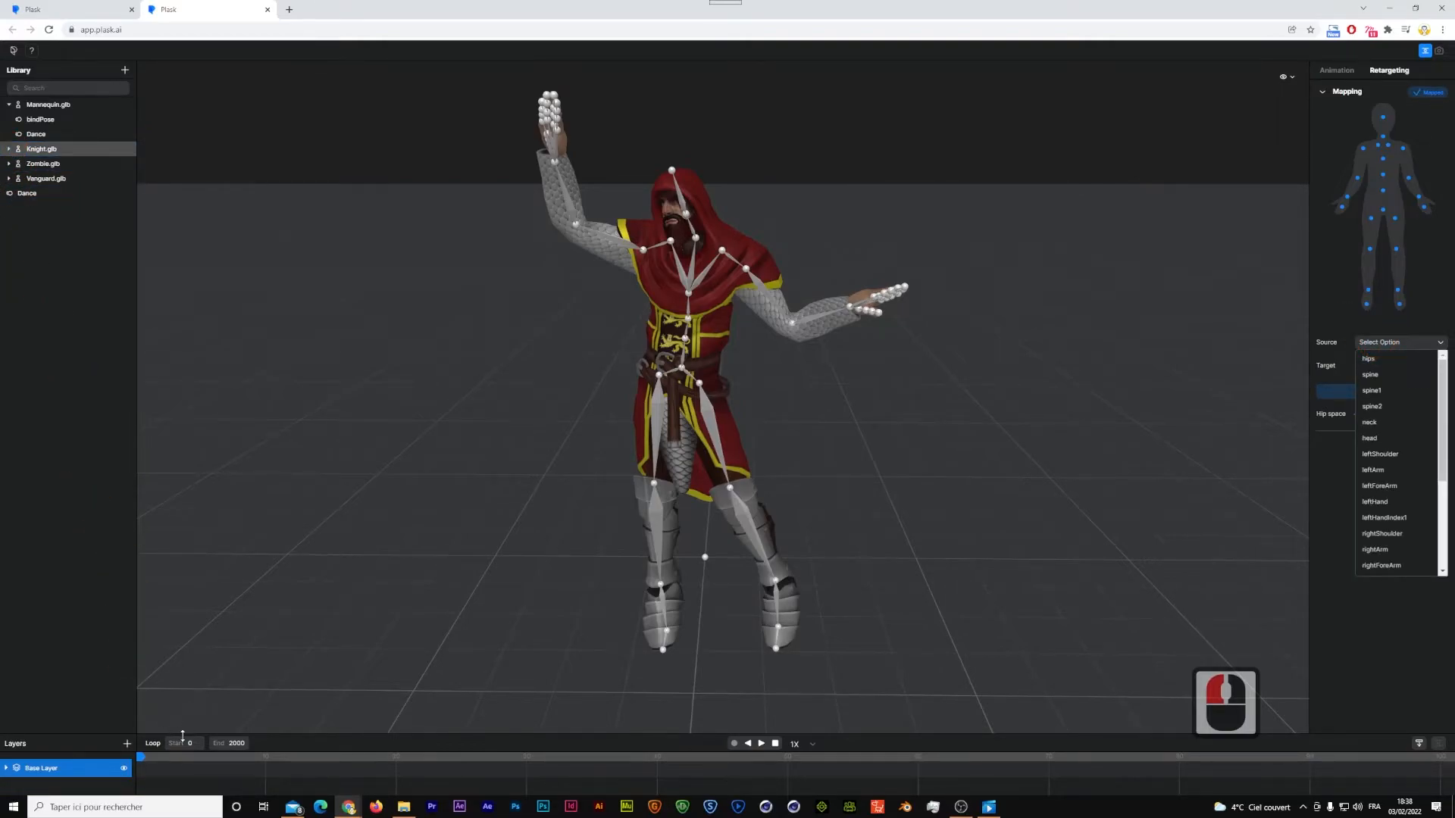
{"action": "left_click_drag", "start_coordinate": [183, 735], "coordinate": [200, 575]}
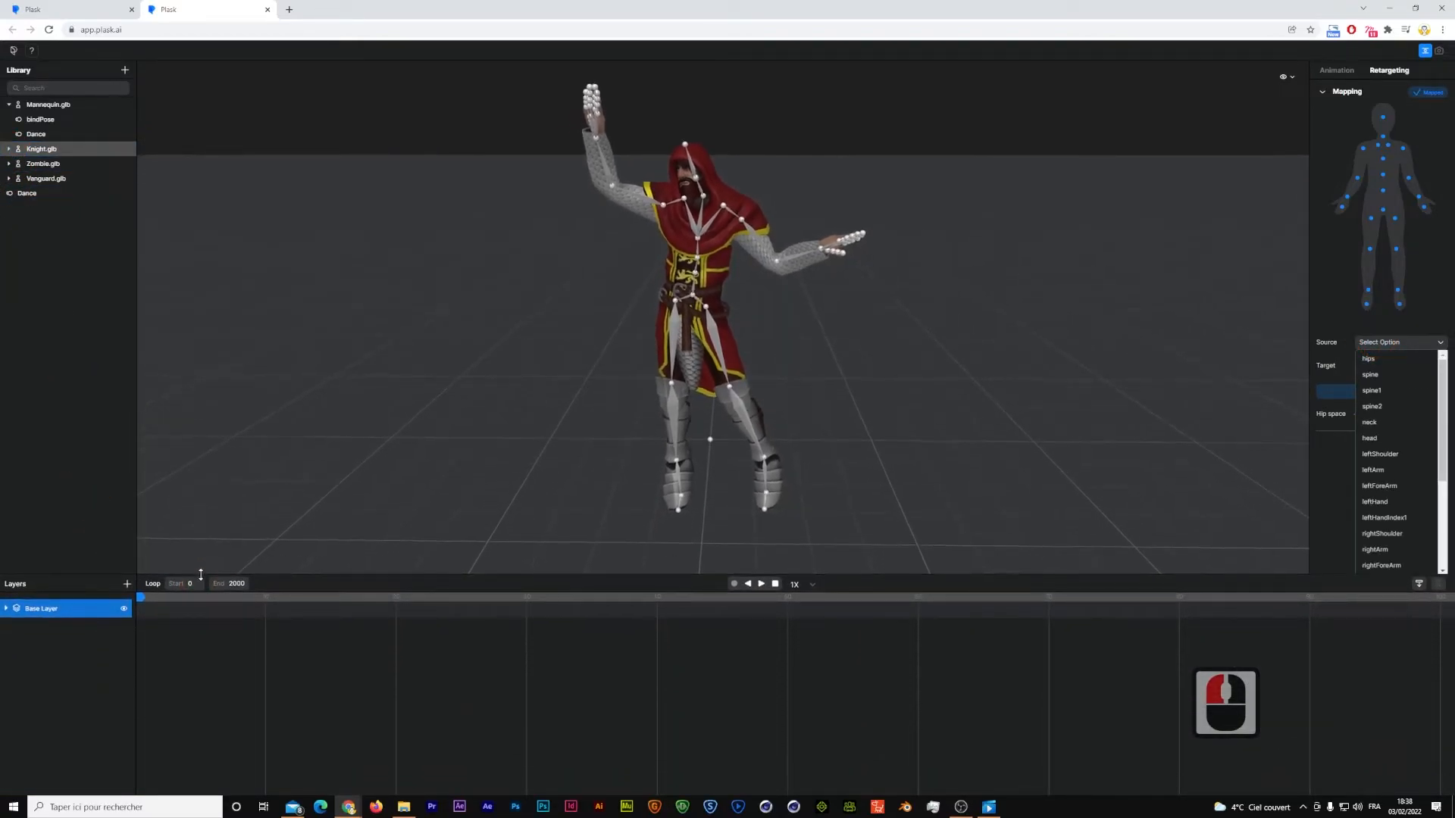
{"action": "left_click", "coordinate": [664, 204]}
{"action": "left_click", "coordinate": [611, 187]}
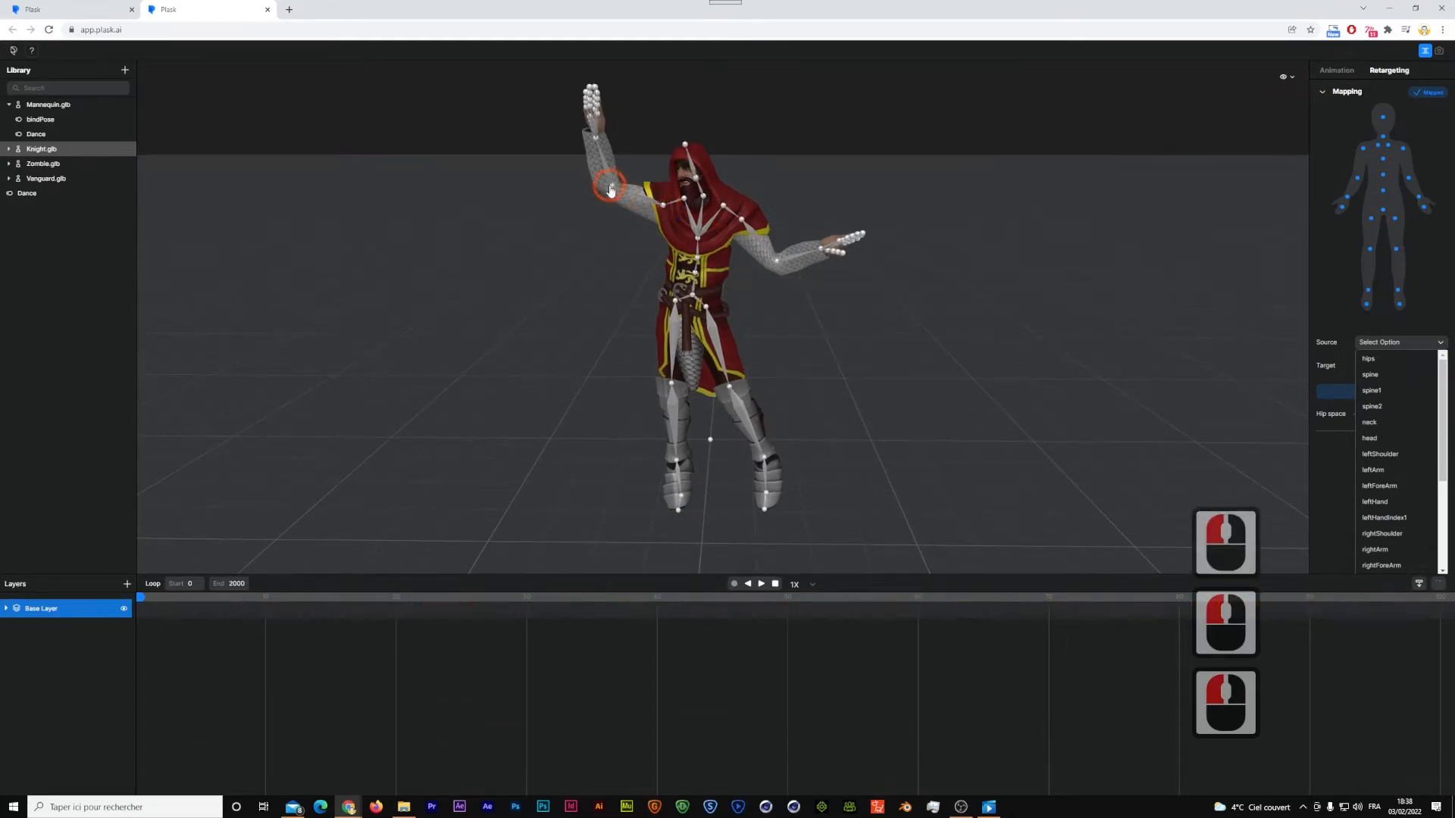
{"action": "double_click", "coordinate": [612, 189]}
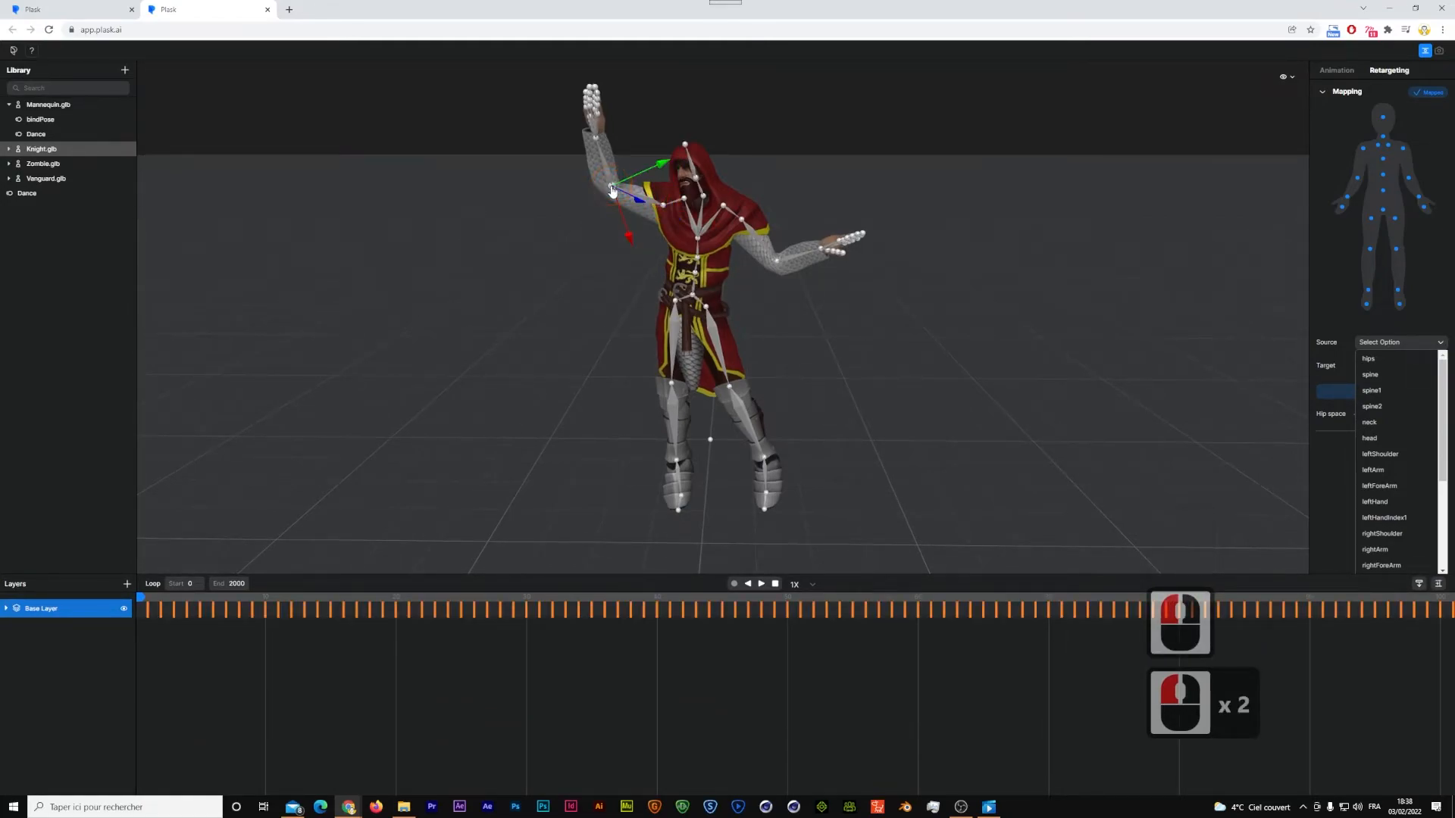
- Try to rotate the right forearm toward the knight's head on the Base Layer and scrub the first frames
{"action": "key", "text": "e"}
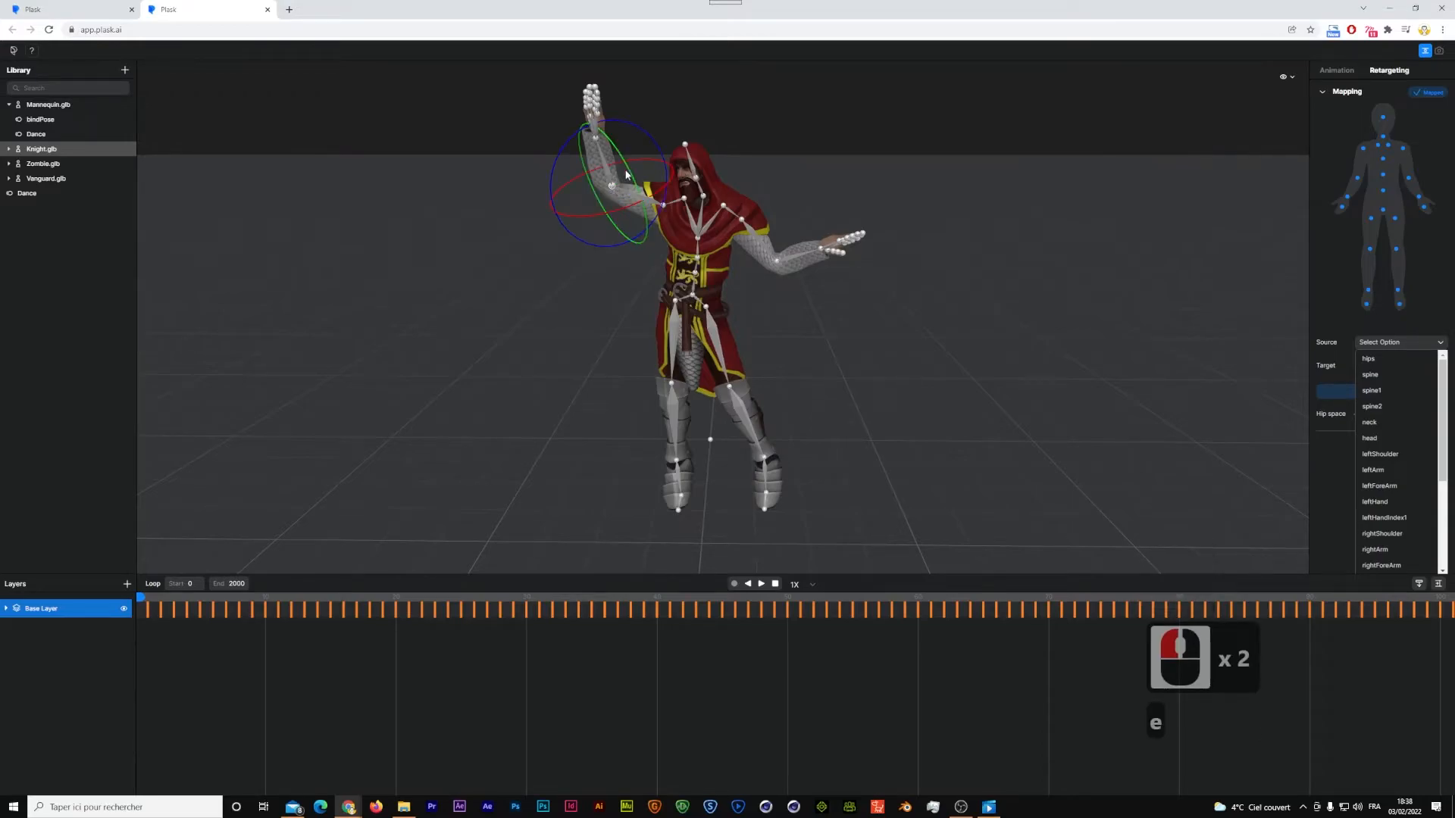
{"action": "key", "text": "r"}
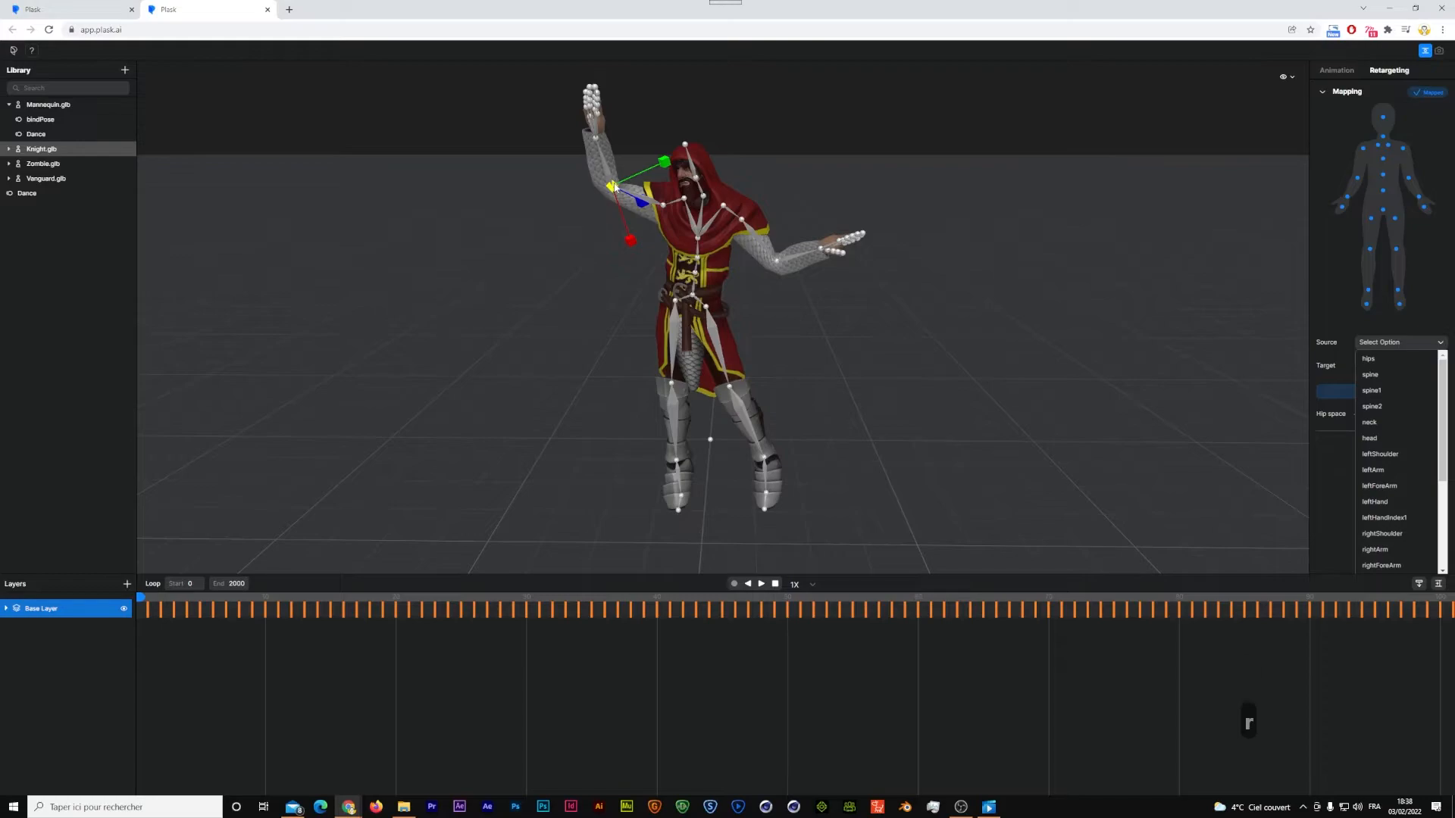
{"action": "key", "text": "e"}
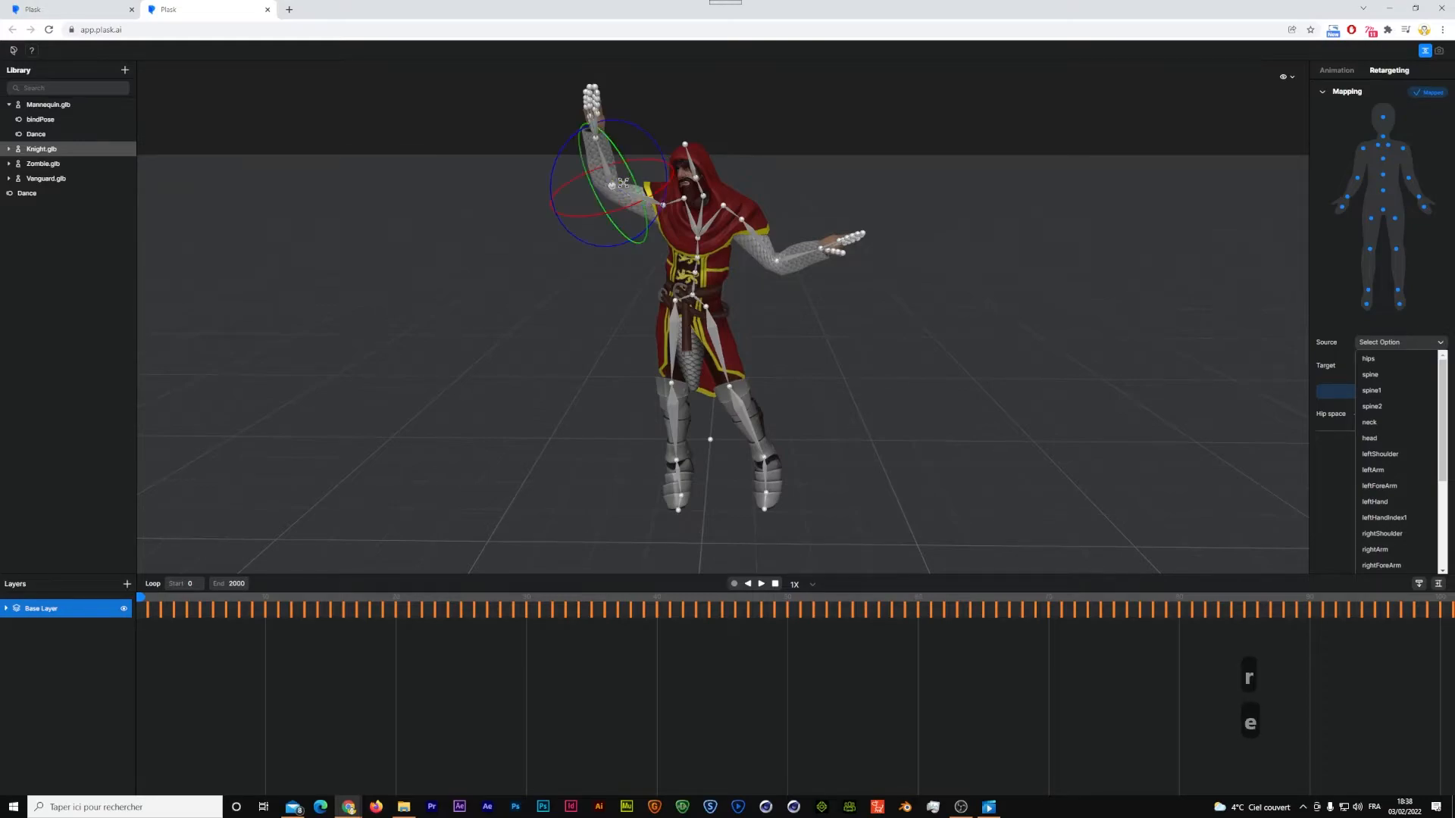
{"action": "left_click_drag", "start_coordinate": [633, 171], "coordinate": [733, 379]}
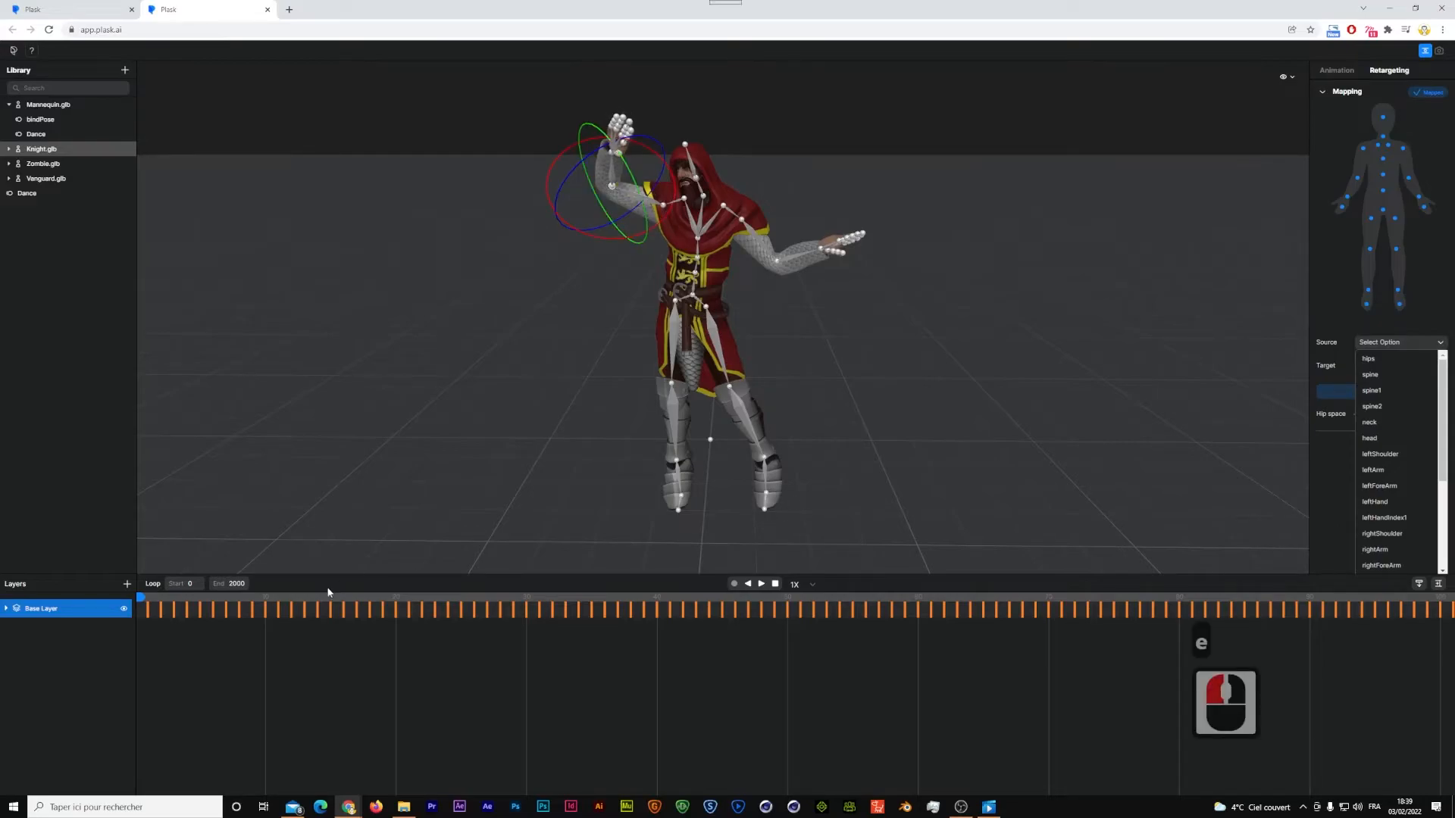
{"action": "left_click_drag", "start_coordinate": [268, 597], "coordinate": [251, 597]}
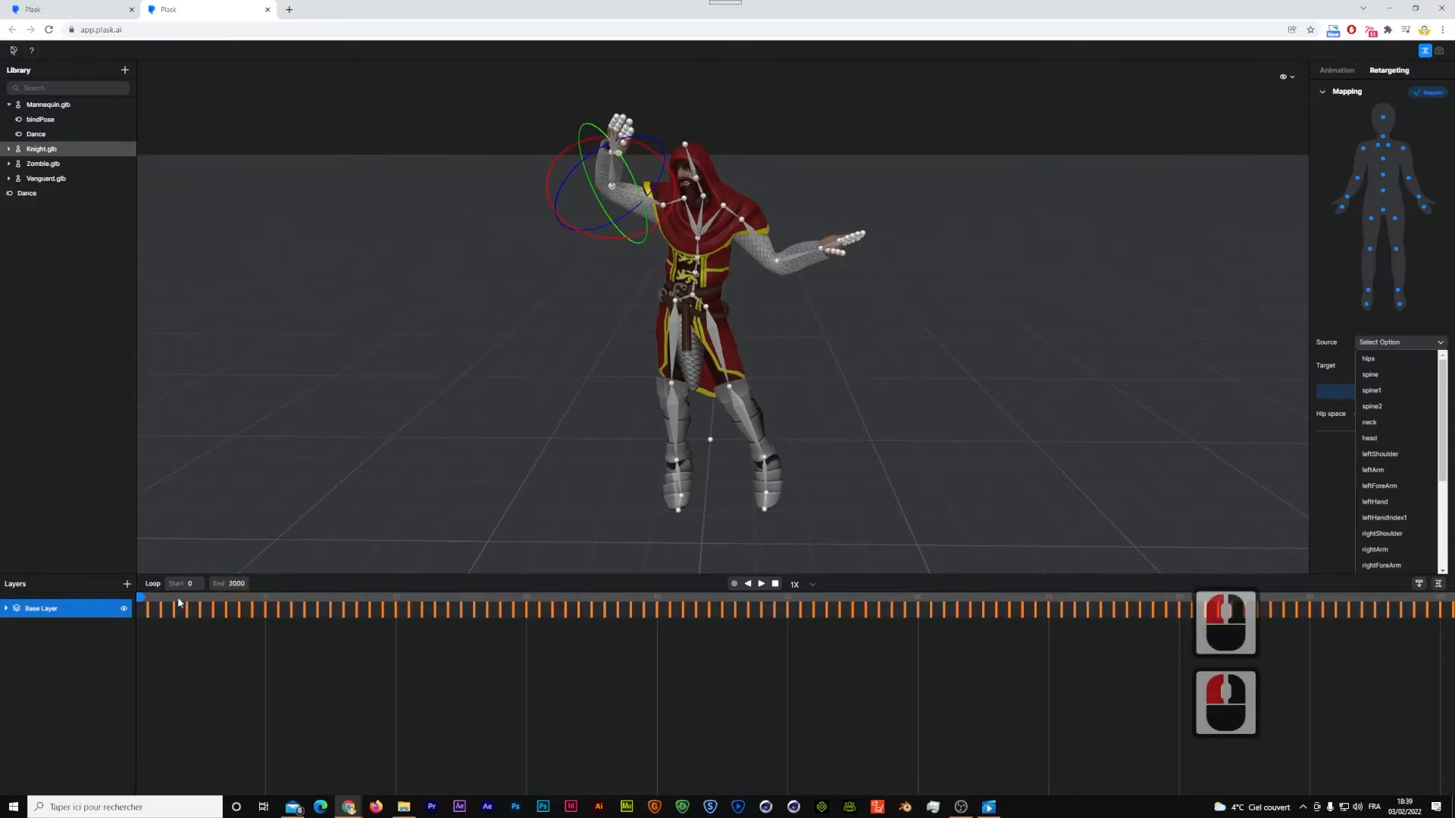
{"action": "left_click_drag", "start_coordinate": [155, 599], "coordinate": [194, 597]}
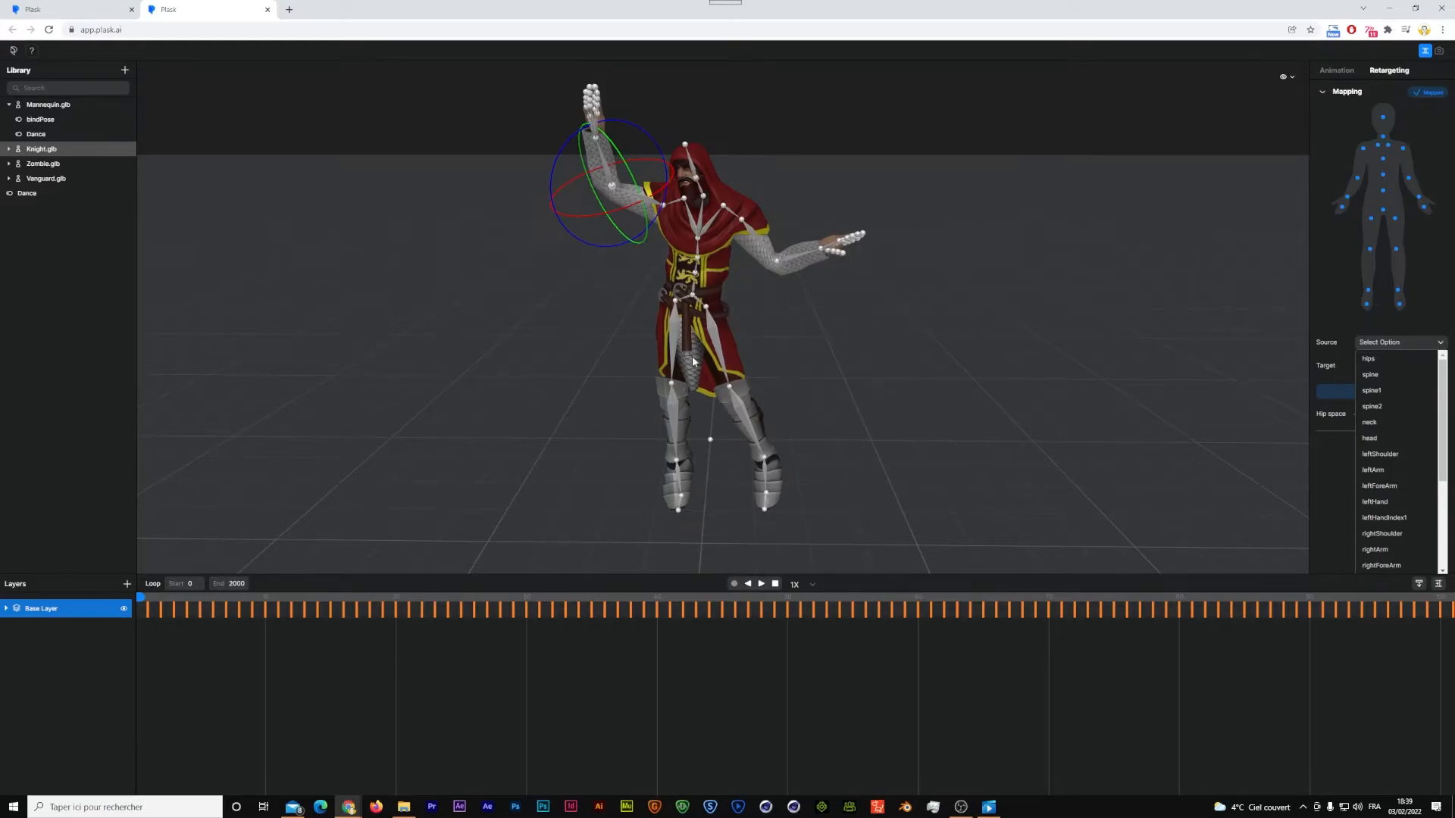
- Compare the retargeting settings with the right forearm's animation properties, ending on its position, Euler and scale values
{"action": "left_click", "coordinate": [1342, 72]}
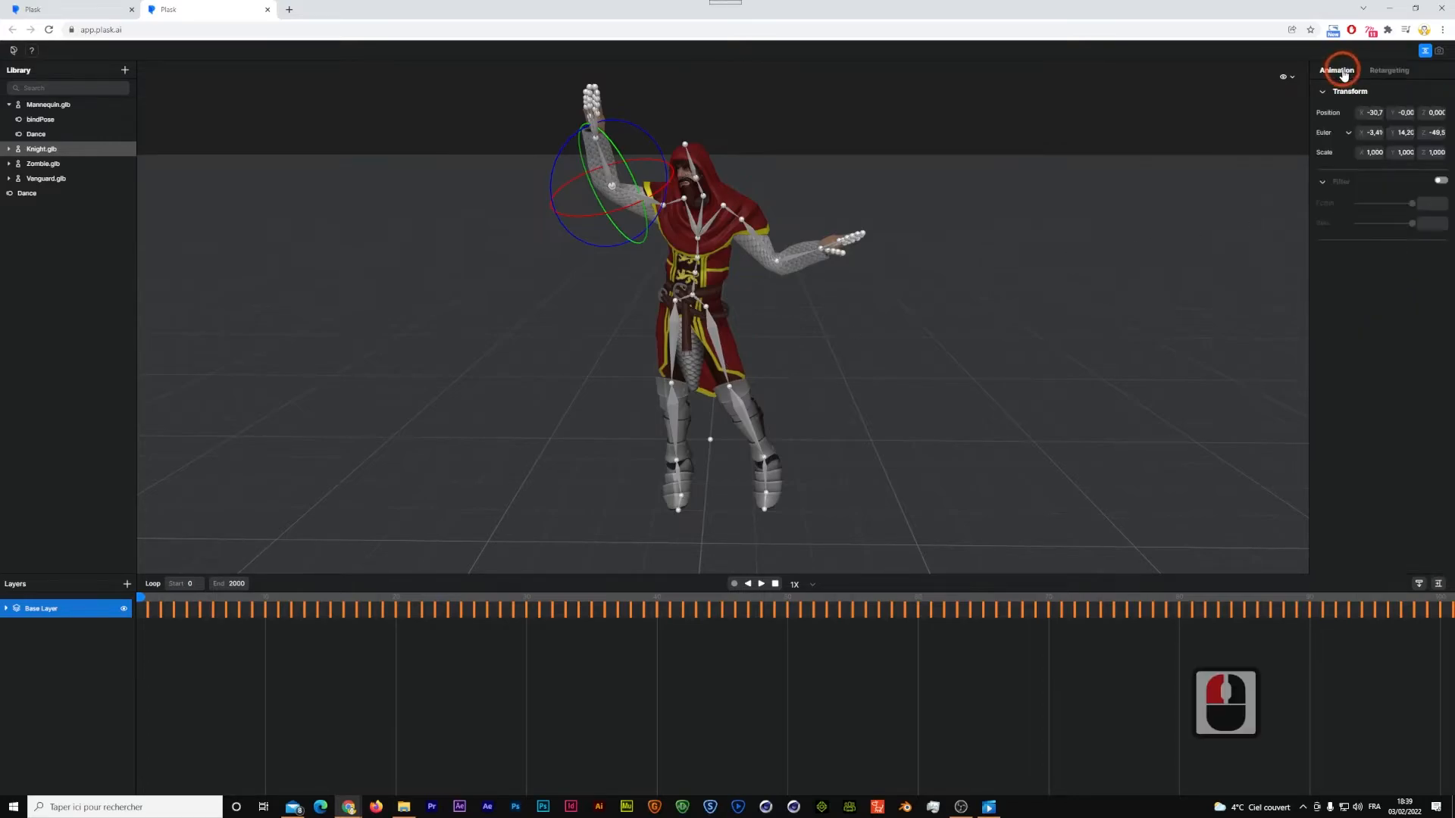
{"action": "left_click", "coordinate": [1389, 70]}
{"action": "left_click", "coordinate": [1338, 72]}
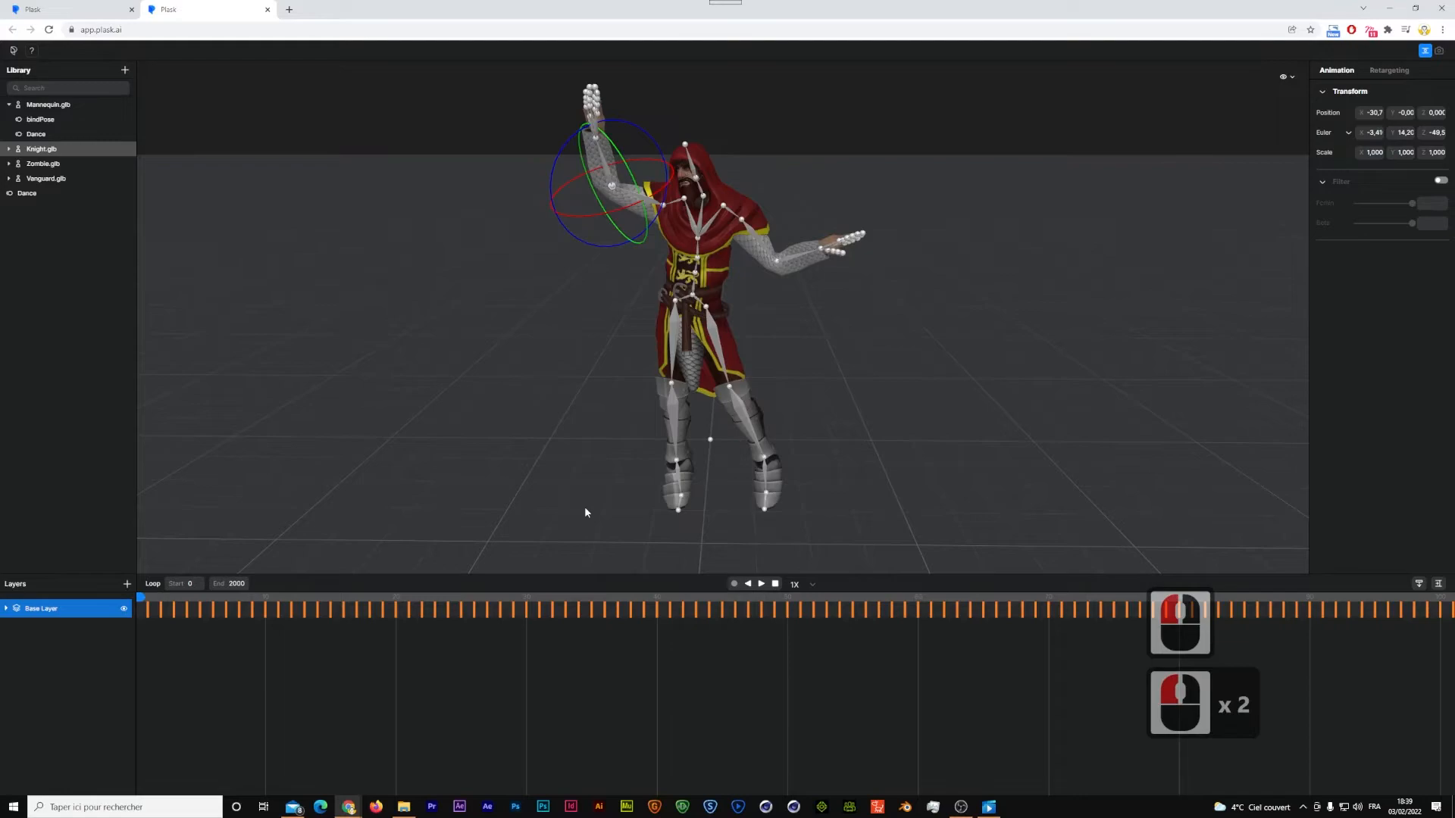
{"action": "left_click", "coordinate": [1389, 70]}
{"action": "left_click", "coordinate": [1337, 71]}
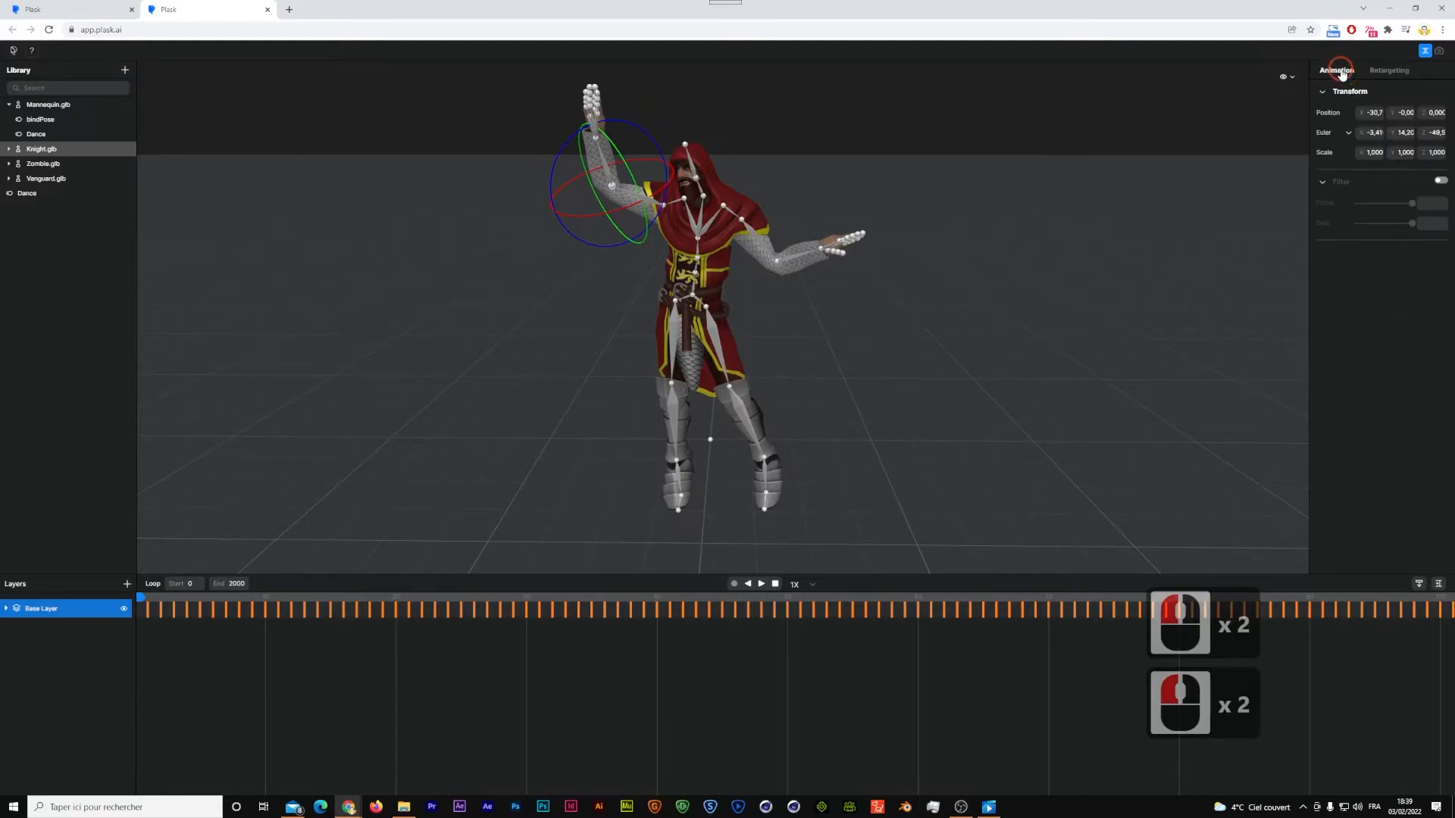
- Add a new animation layer below the Base Layer and make it the active layer
{"action": "left_click", "coordinate": [126, 584]}
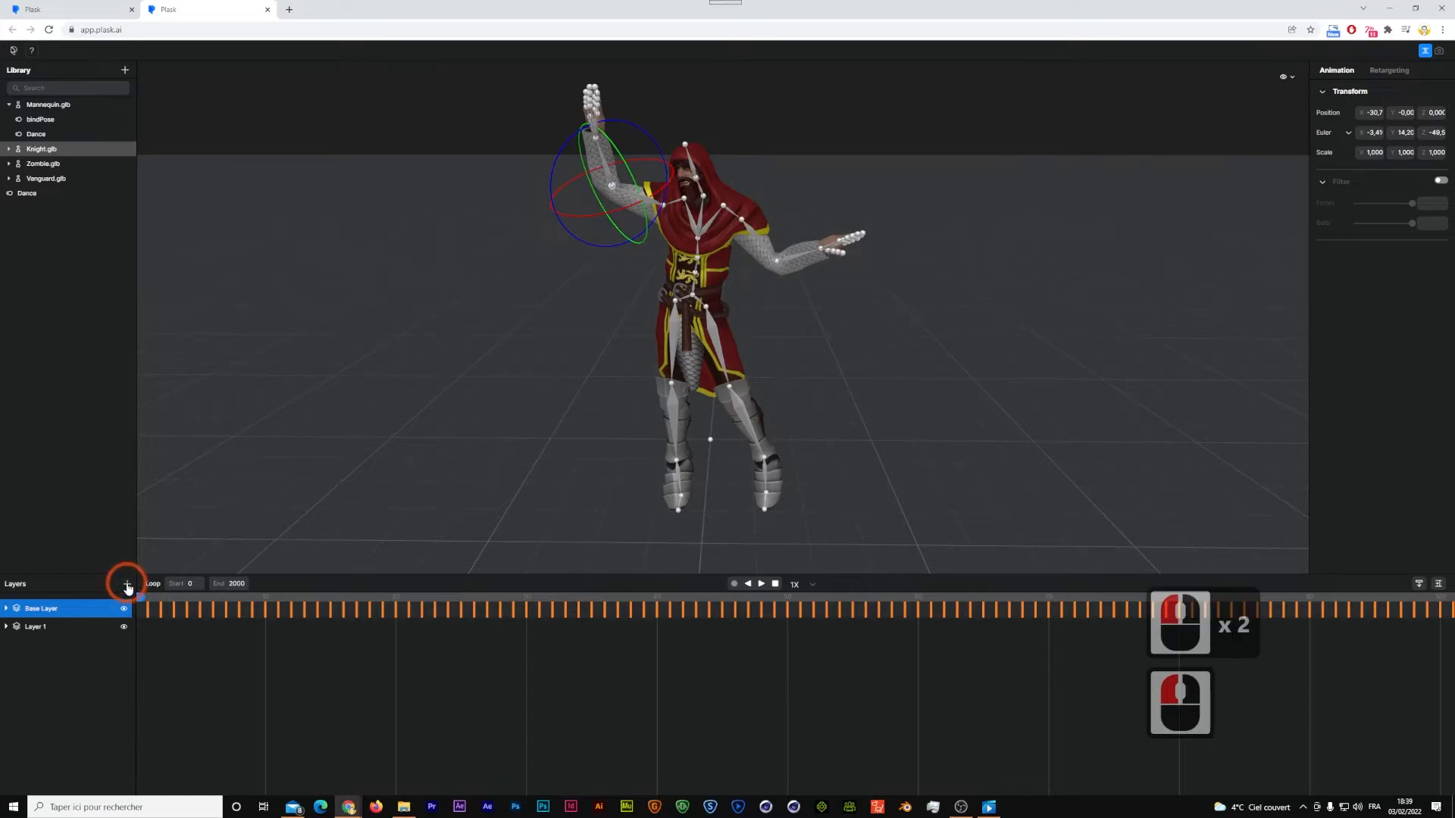
{"action": "left_click", "coordinate": [48, 633]}
{"action": "left_click", "coordinate": [48, 633]}
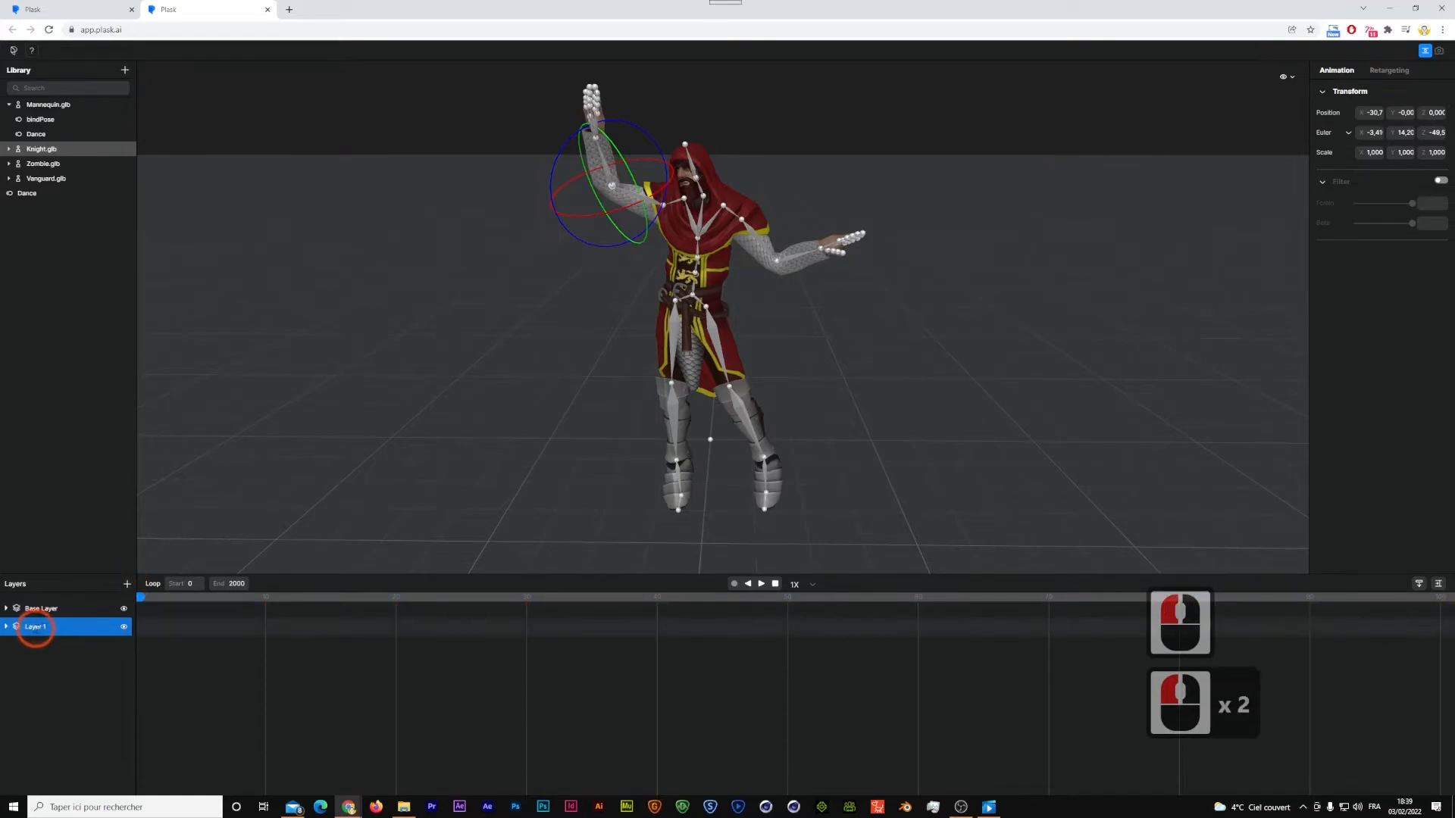
{"action": "left_click", "coordinate": [153, 604]}
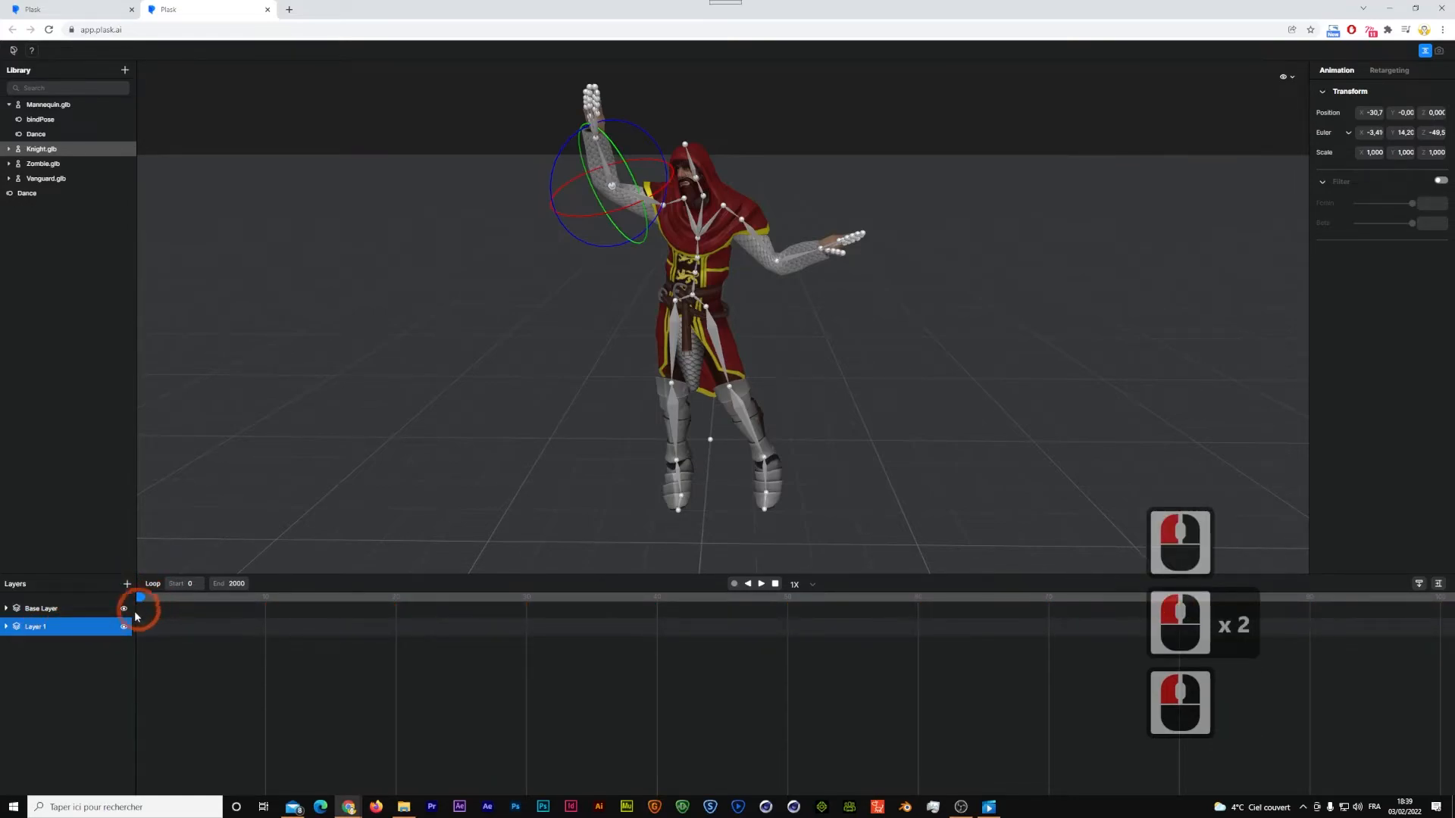
- Expand the Base Layer and Layer 1 to compare their RightForeArm tracks, leaving Layer 1 active
{"action": "left_click", "coordinate": [7, 608]}
{"action": "double_click", "coordinate": [38, 608]}
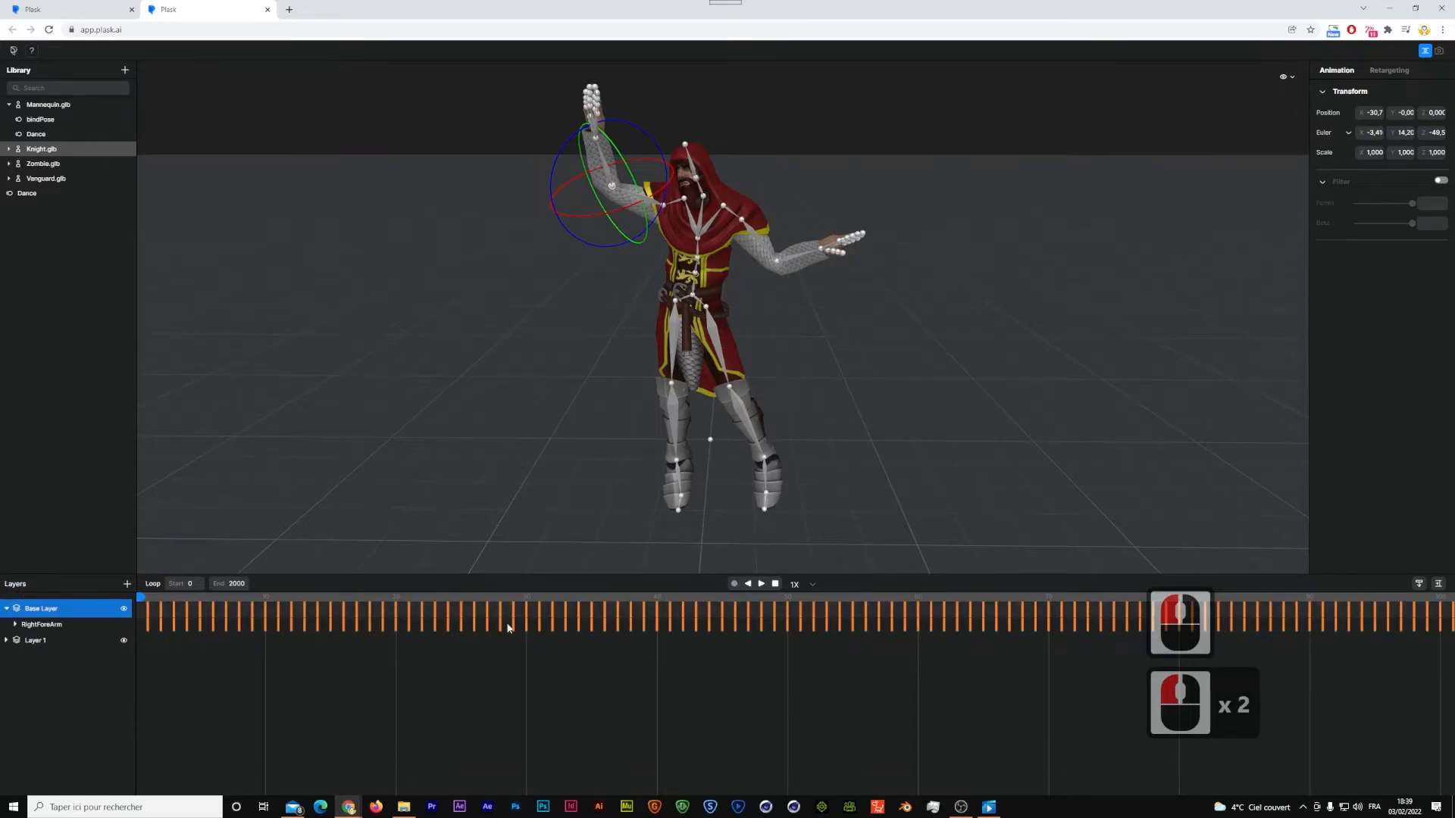
{"action": "left_click", "coordinate": [7, 640]}
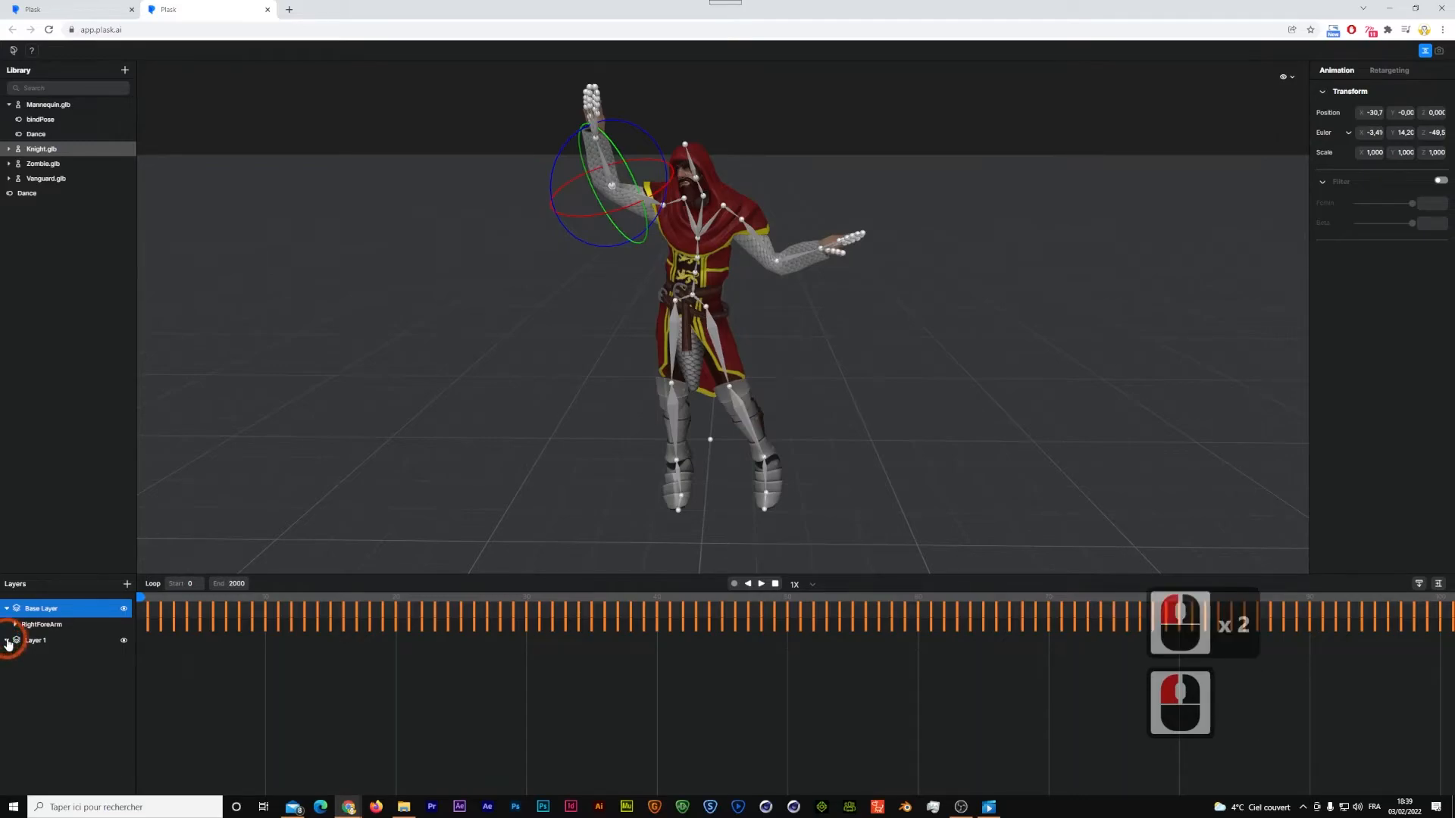
{"action": "left_click", "coordinate": [37, 640]}
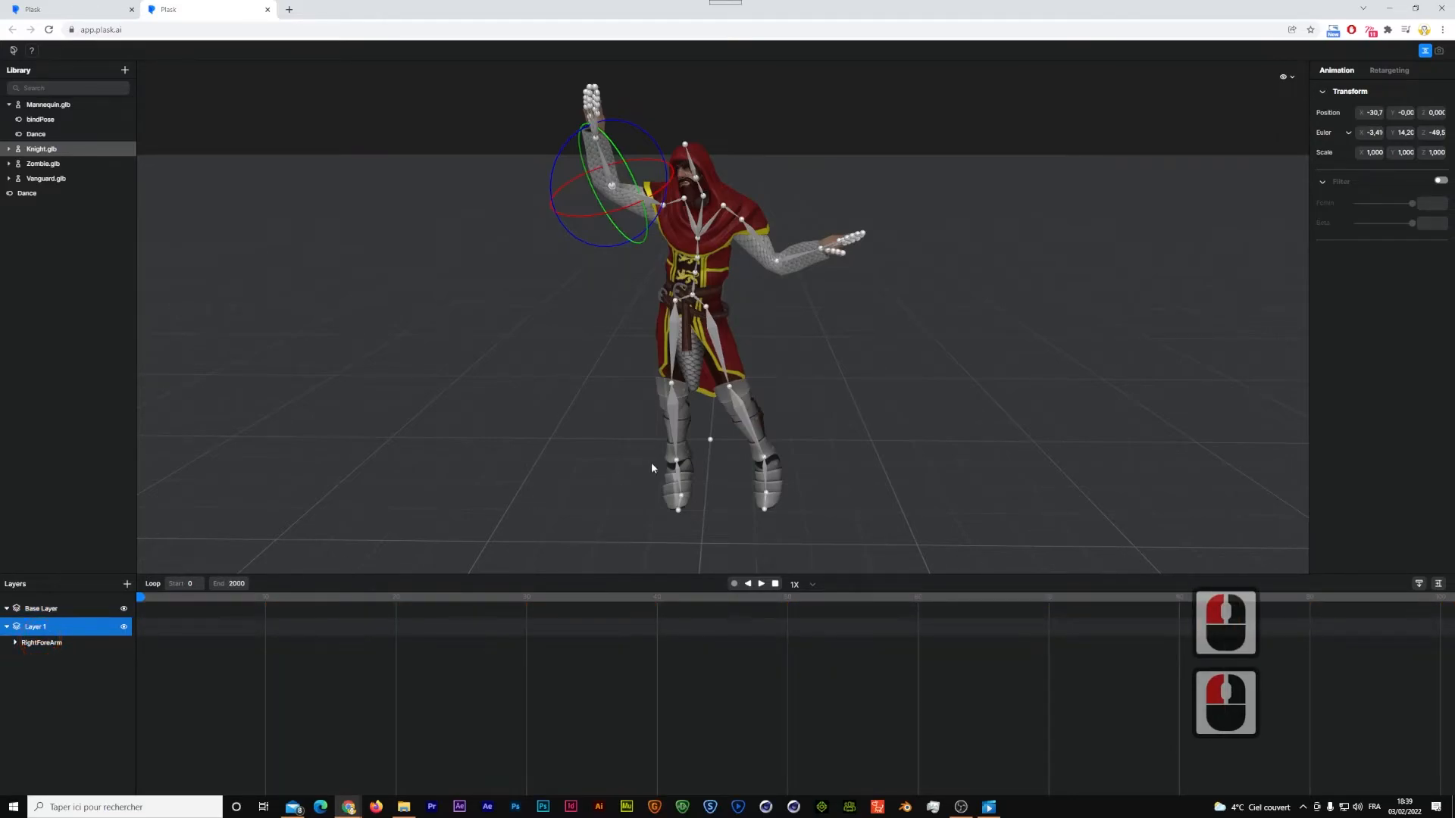
- Pose the knight's left upper leg (LeftUpLeg) on Layer 1 and add a keyframe for it at frame 1
{"action": "left_click", "coordinate": [709, 312]}
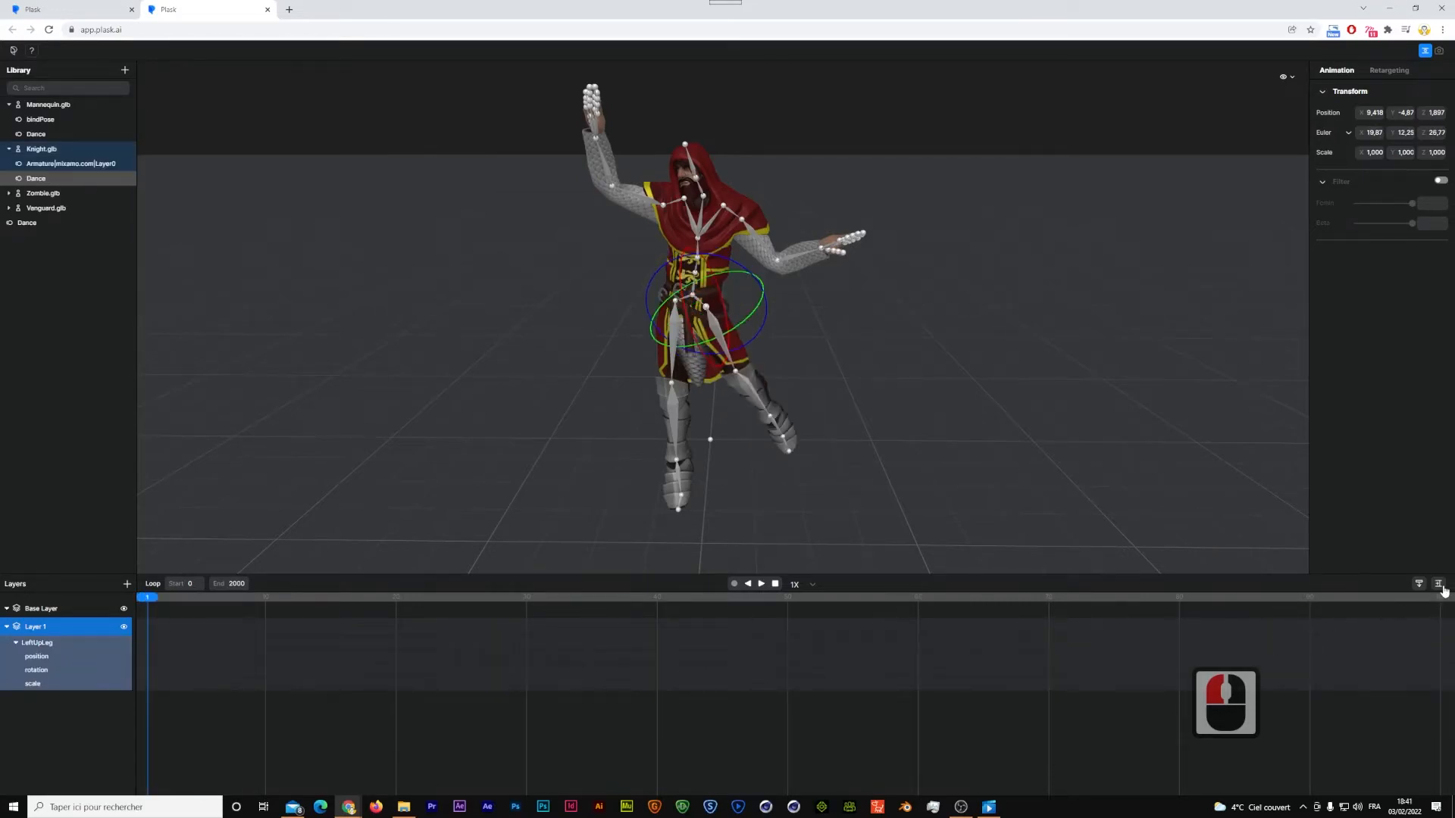
{"action": "left_click", "coordinate": [1439, 584]}
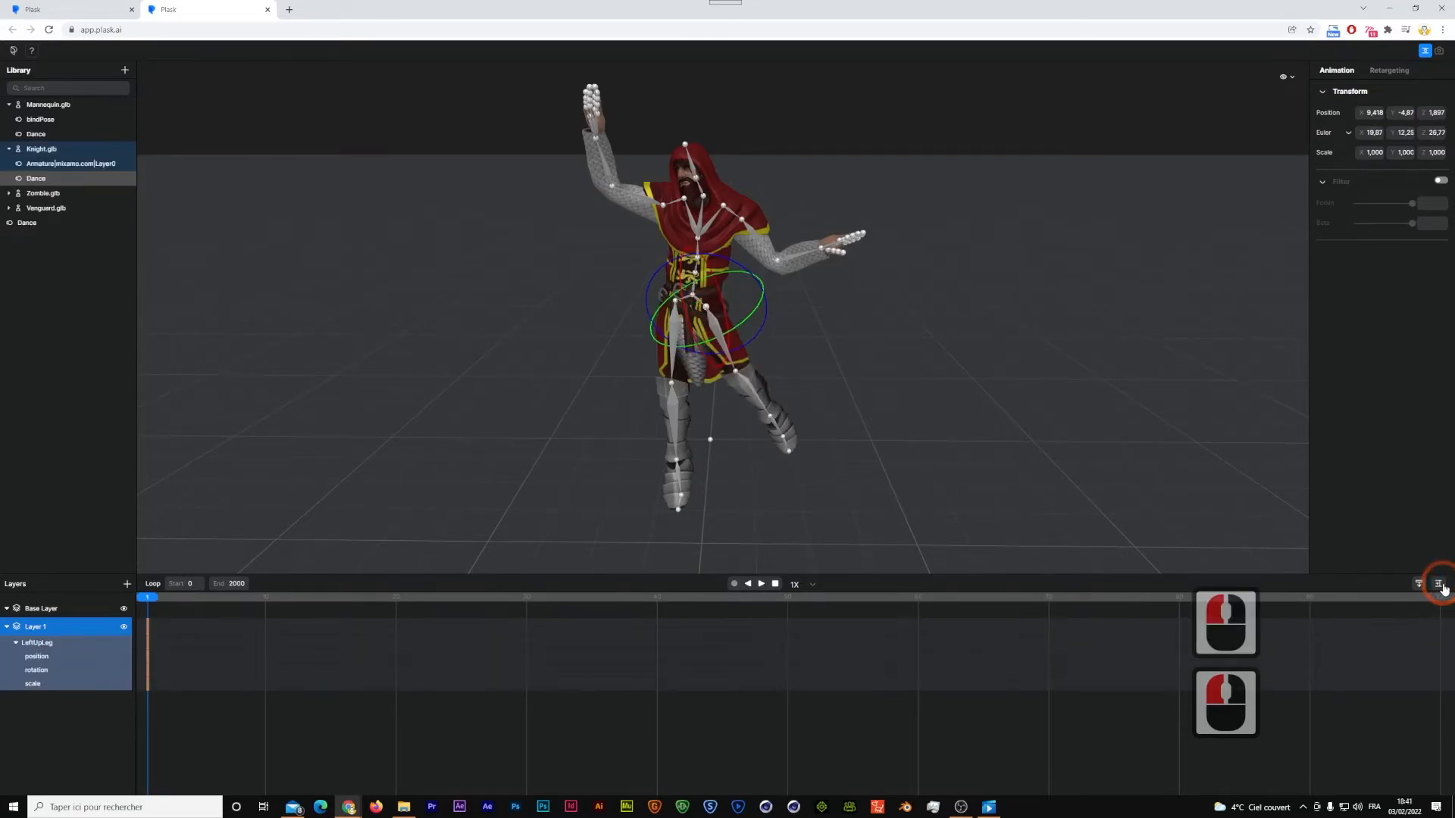
- Rotate the knight's left upper leg (LeftUpLeg) into a straighter pose at frame 7 and add a keyframe on Layer 1
{"action": "left_click", "coordinate": [146, 600]}
{"action": "left_click", "coordinate": [217, 600]}
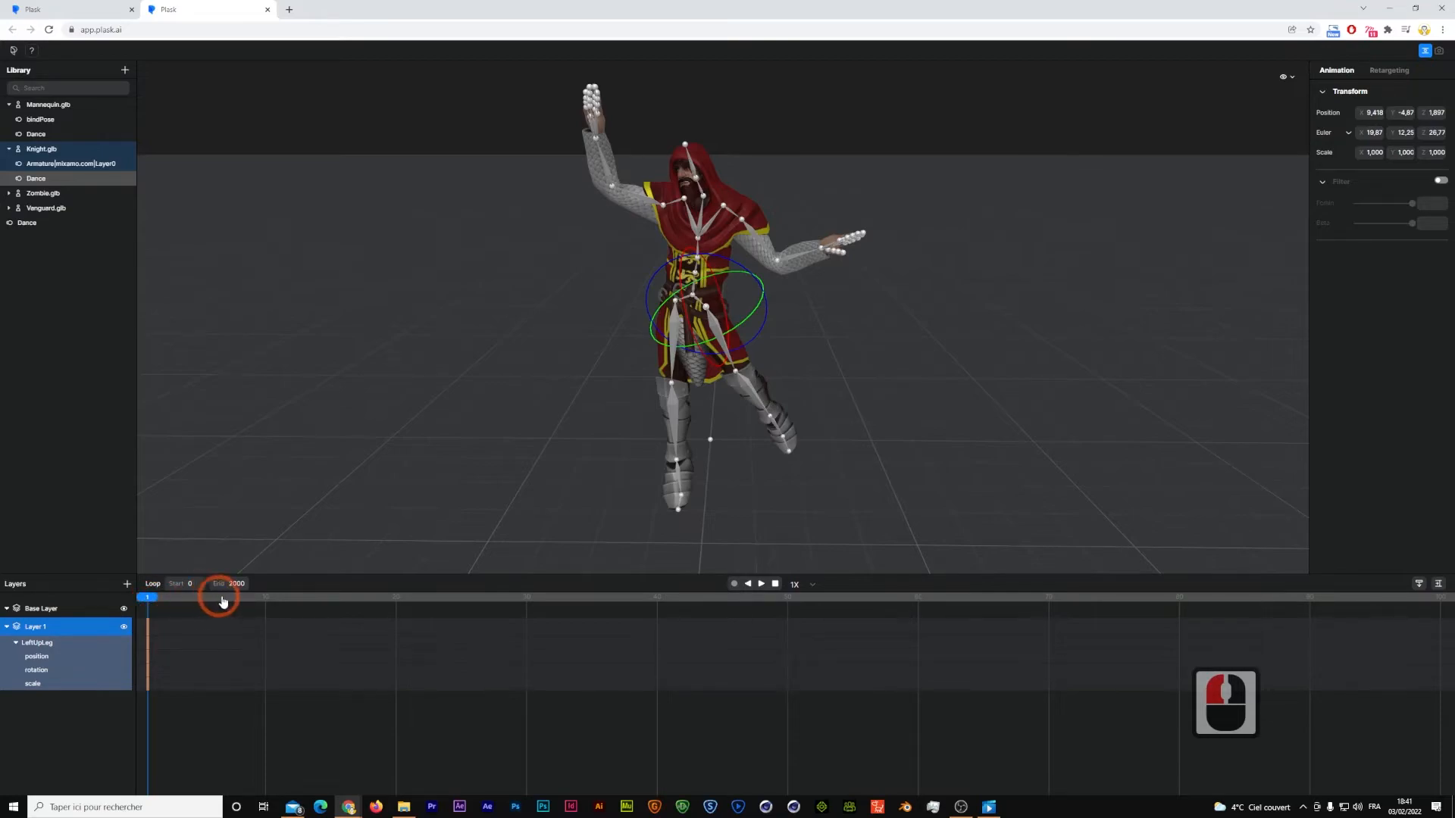
{"action": "left_click", "coordinate": [761, 585]}
{"action": "left_click", "coordinate": [761, 586]}
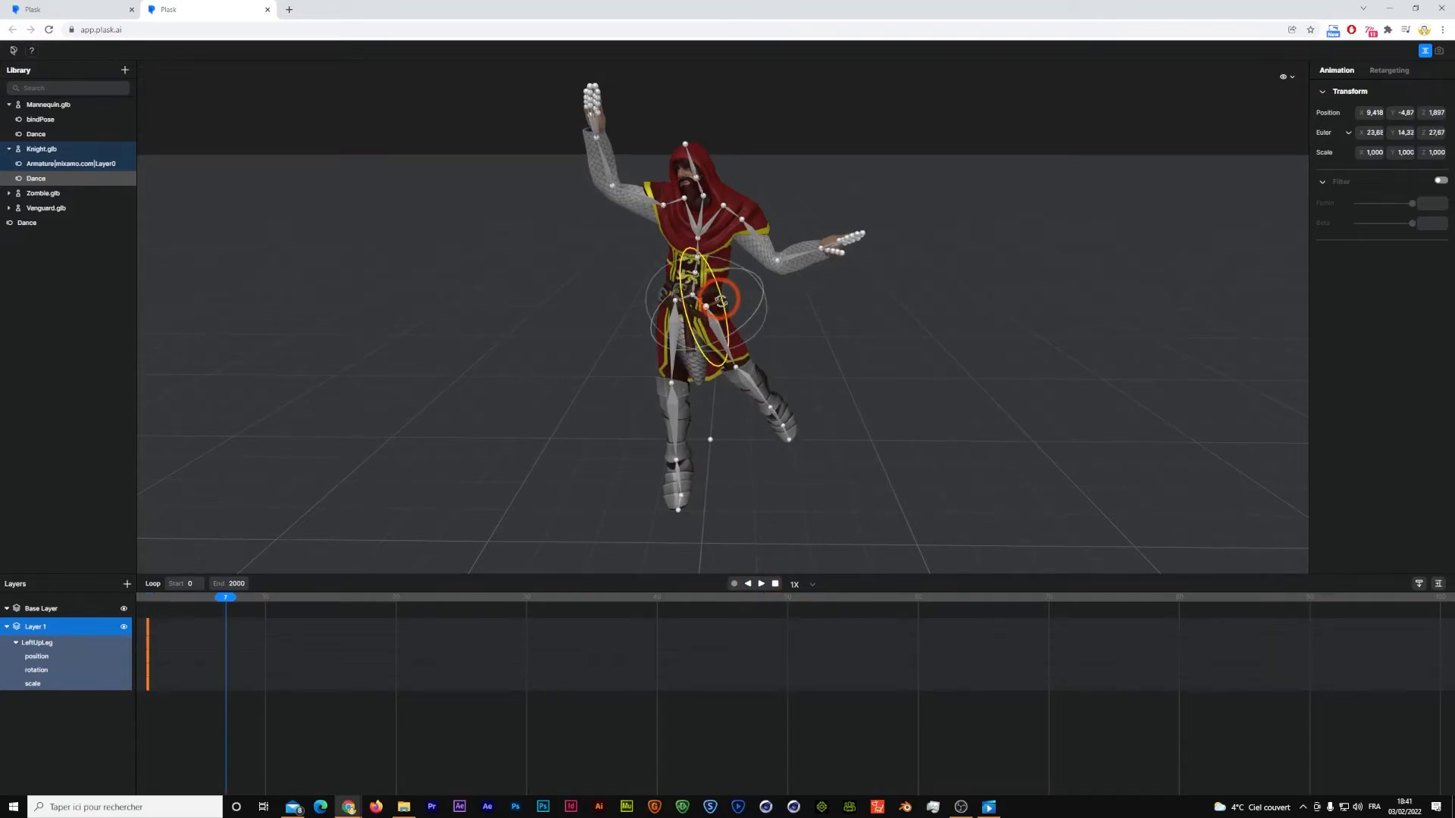
{"action": "left_click_drag", "start_coordinate": [722, 322], "coordinate": [741, 305]}
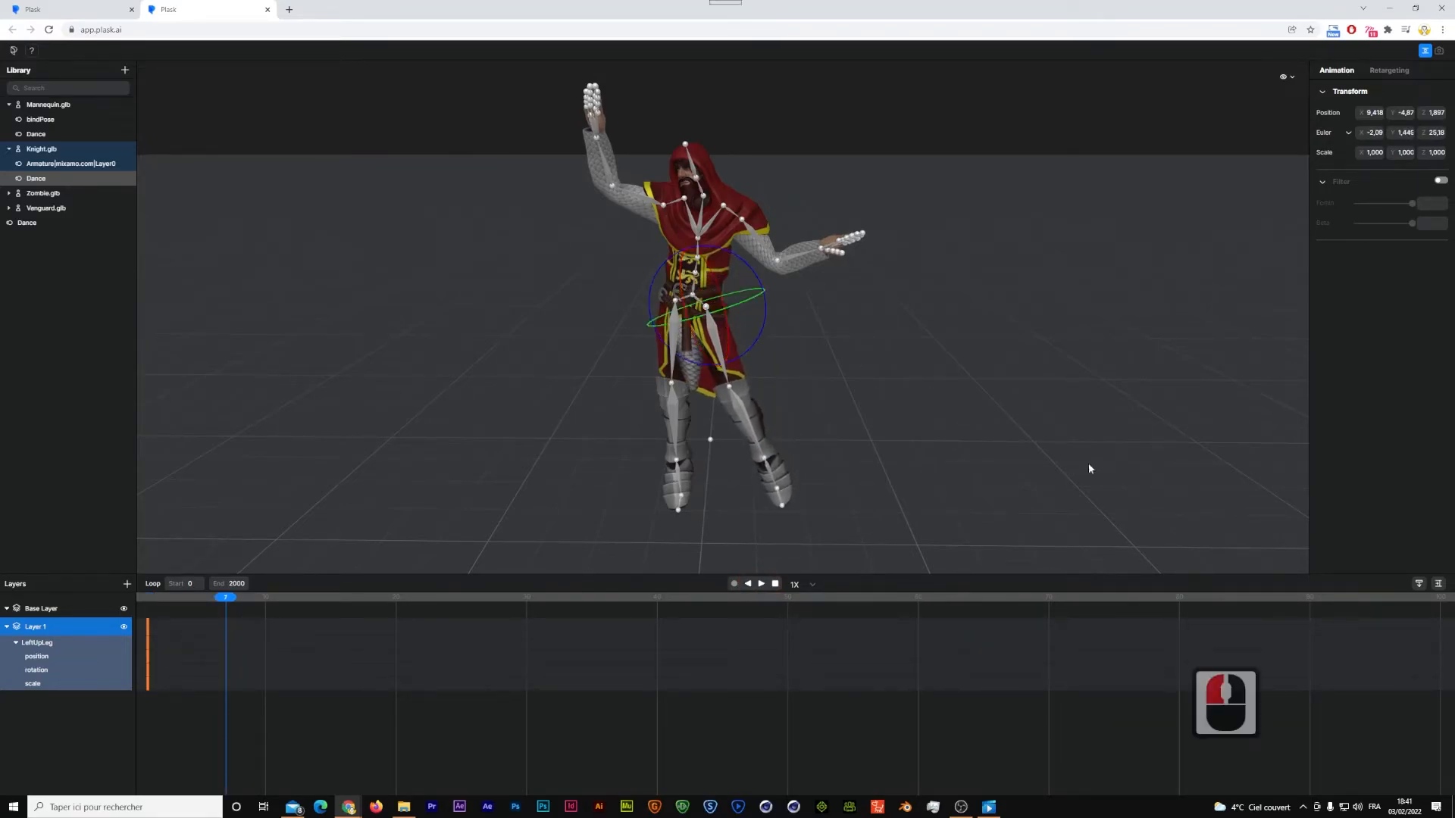
{"action": "left_click", "coordinate": [1438, 584]}
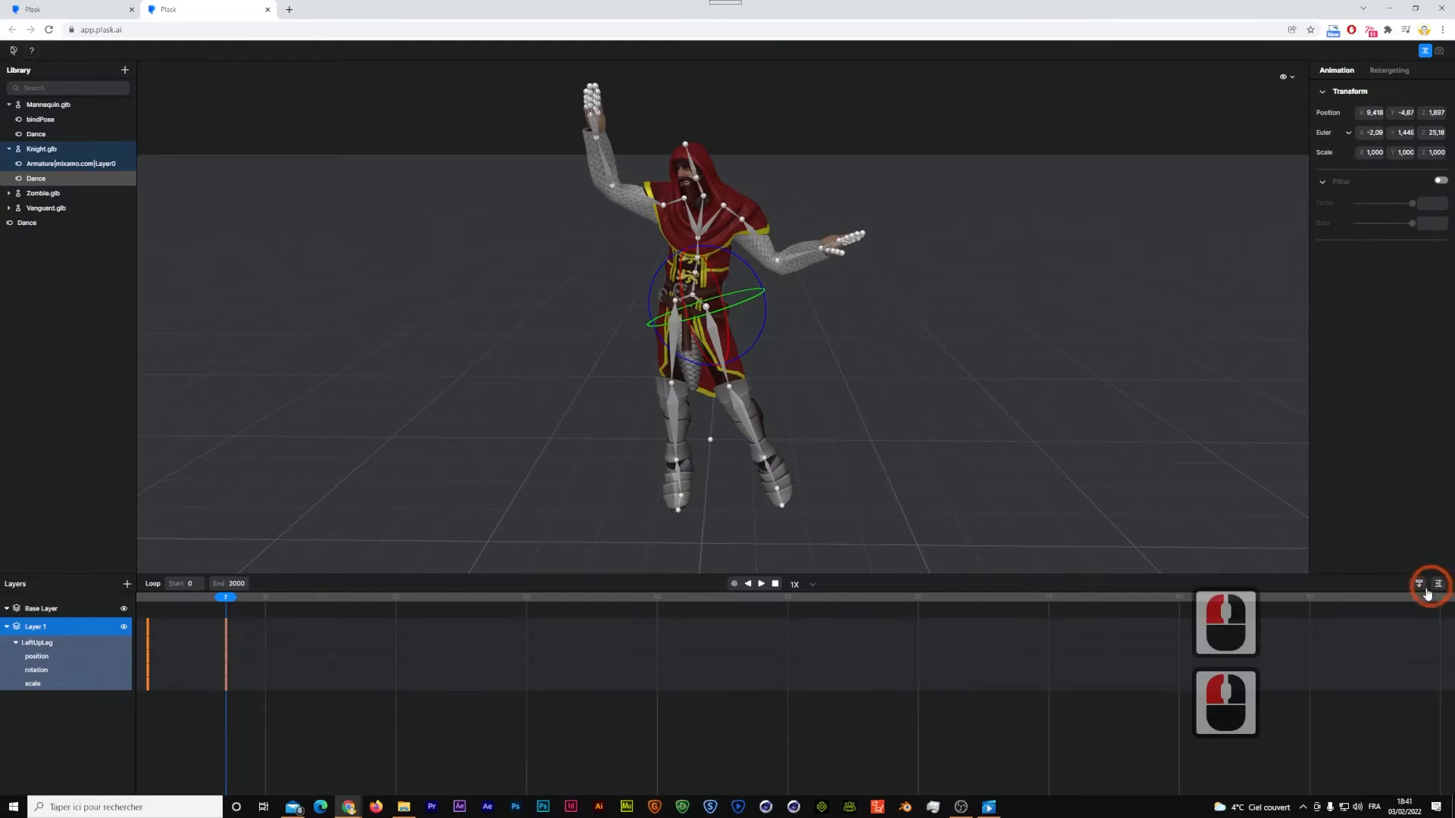
- Return to frame 1 and hide Layer 1 to examine the Base Layer's original leg pose and keyframes, then show Layer 1 again
{"action": "left_click_drag", "start_coordinate": [228, 598], "coordinate": [147, 611]}
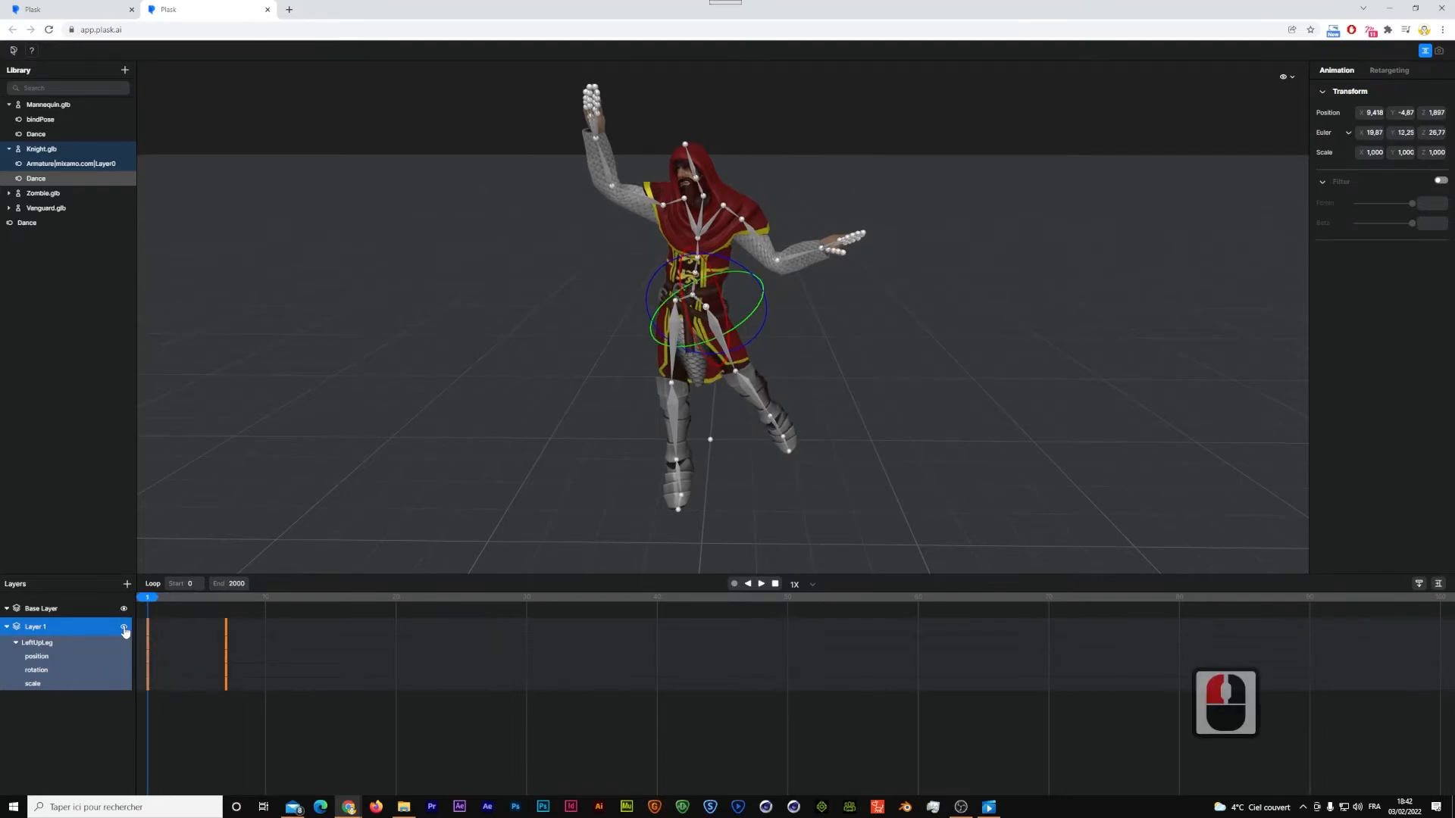
{"action": "left_click", "coordinate": [124, 629]}
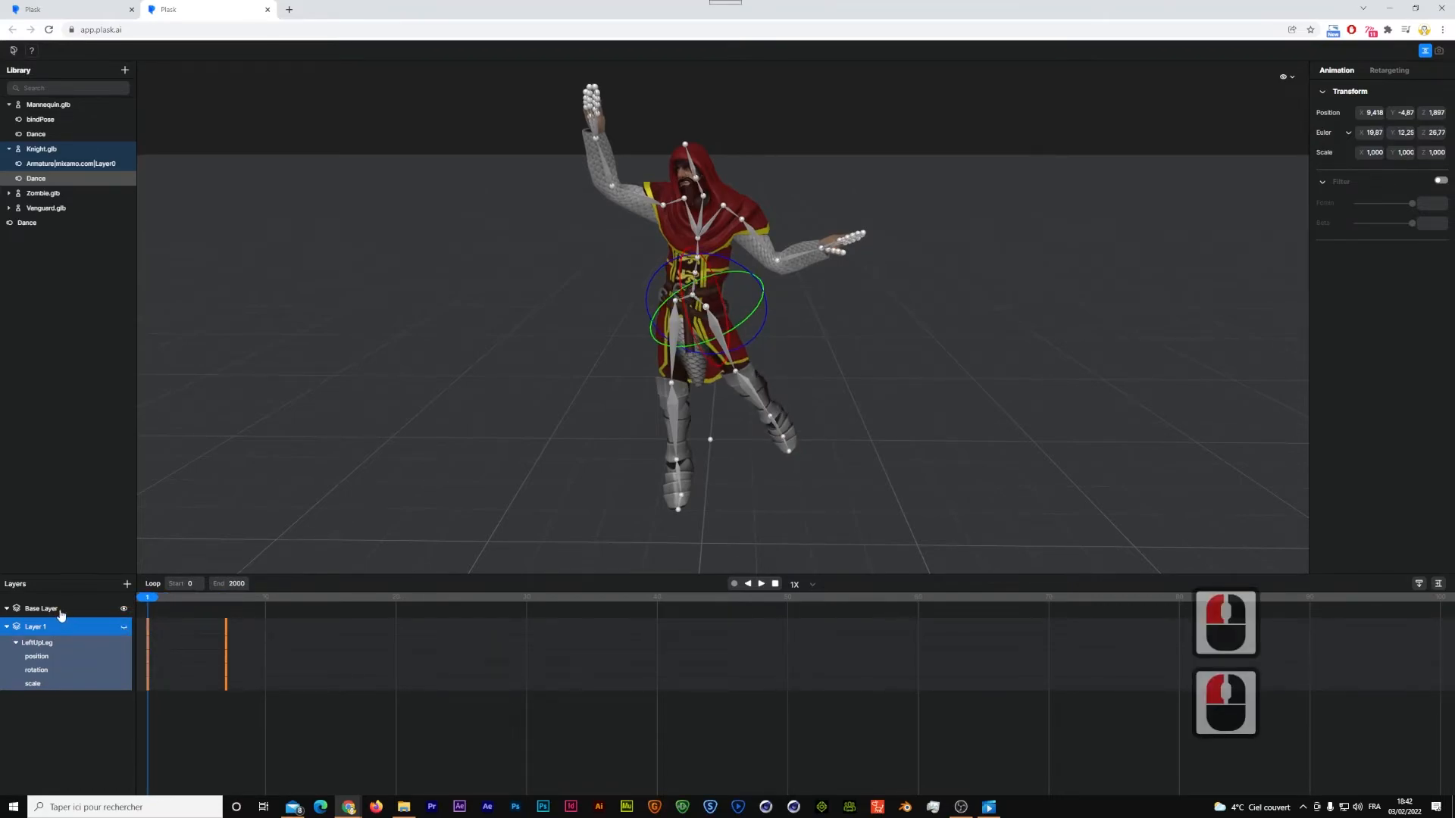
{"action": "left_click", "coordinate": [57, 610]}
{"action": "left_click", "coordinate": [7, 610]}
{"action": "left_click_drag", "start_coordinate": [148, 597], "coordinate": [149, 646]}
{"action": "left_click", "coordinate": [141, 648]}
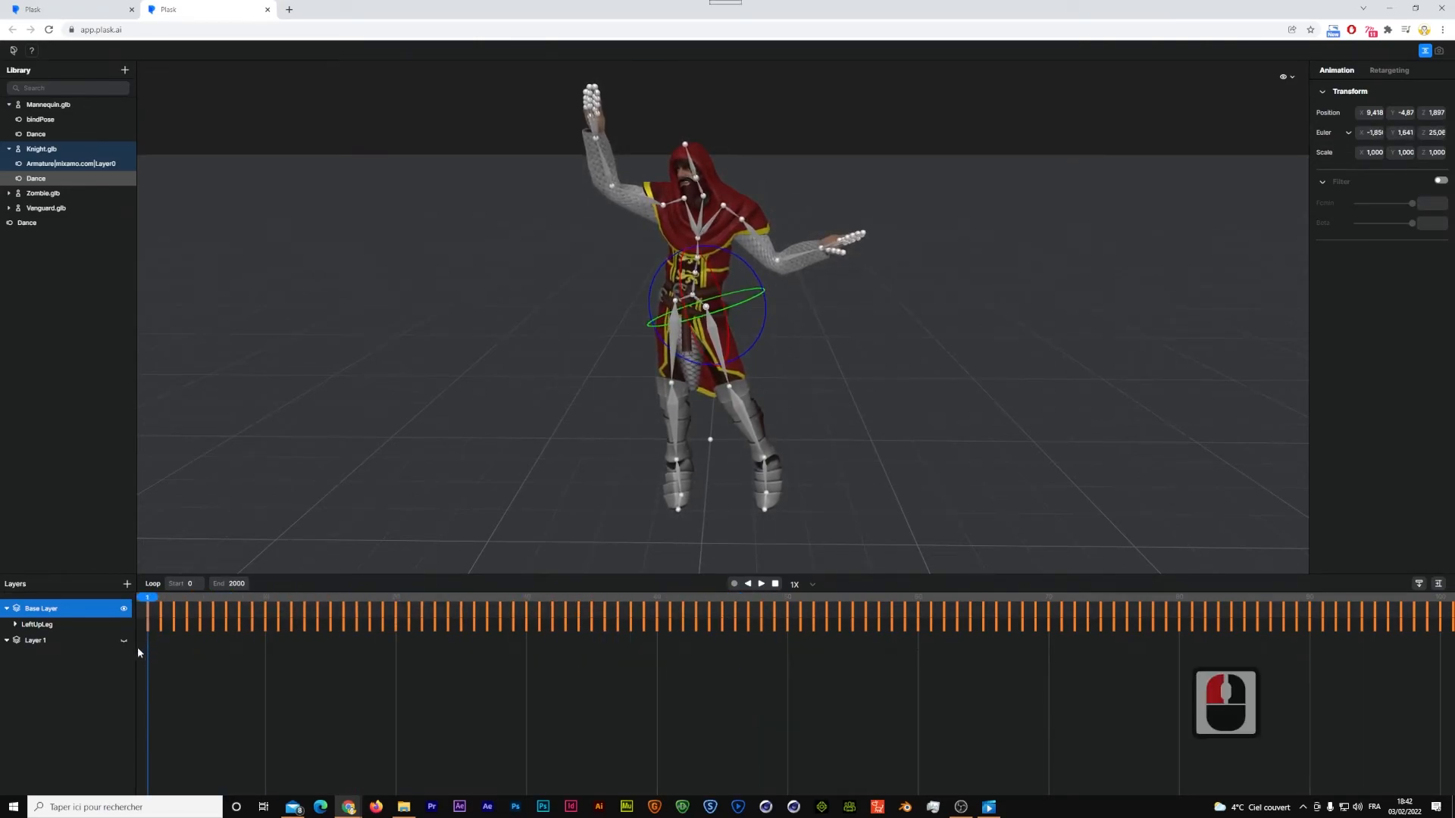
{"action": "left_click", "coordinate": [125, 644]}
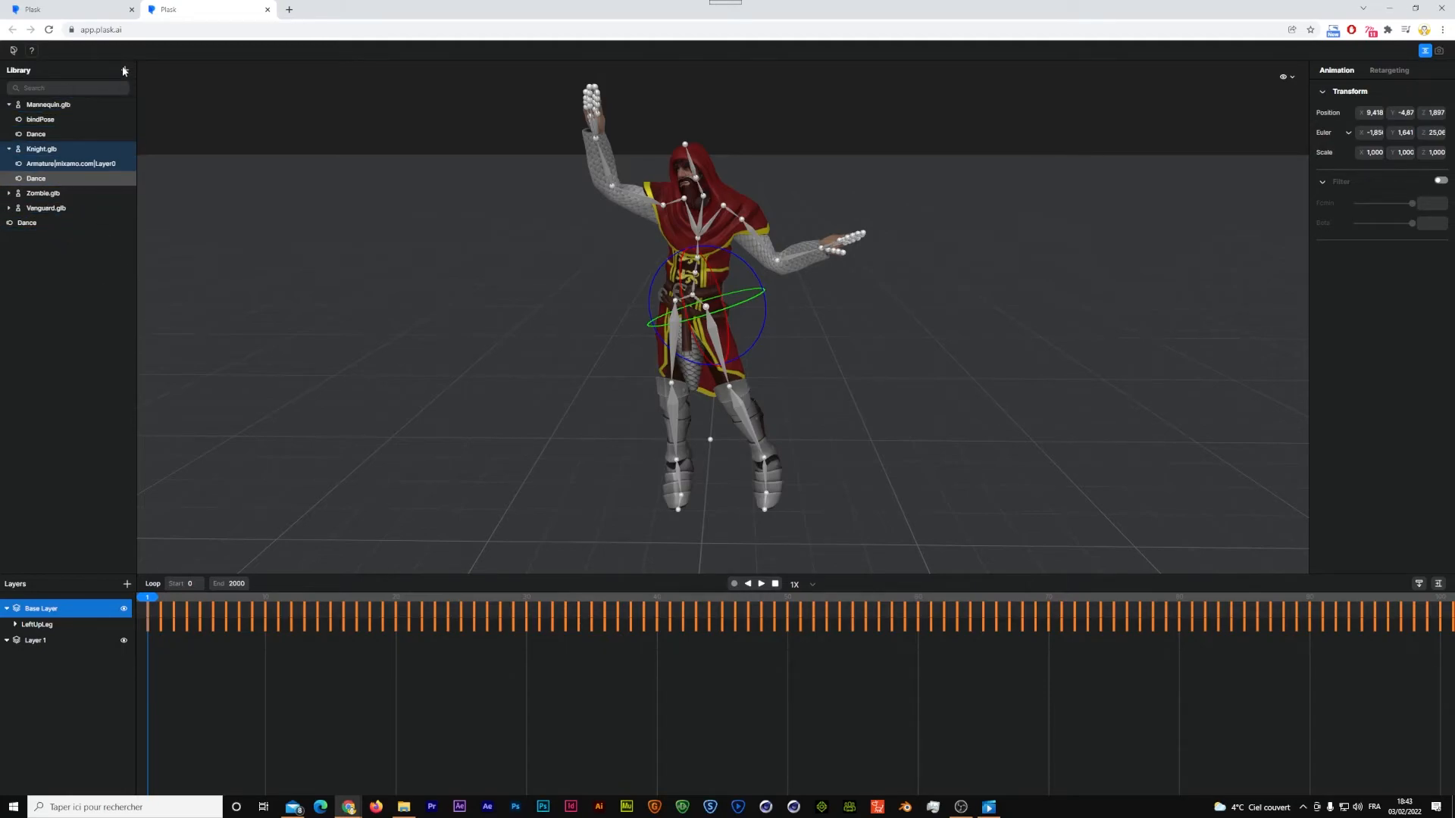
- Examine the available export formats for Knight.glb with the Dance motion, and close the export settings without exporting
{"action": "left_click", "coordinate": [48, 179]}
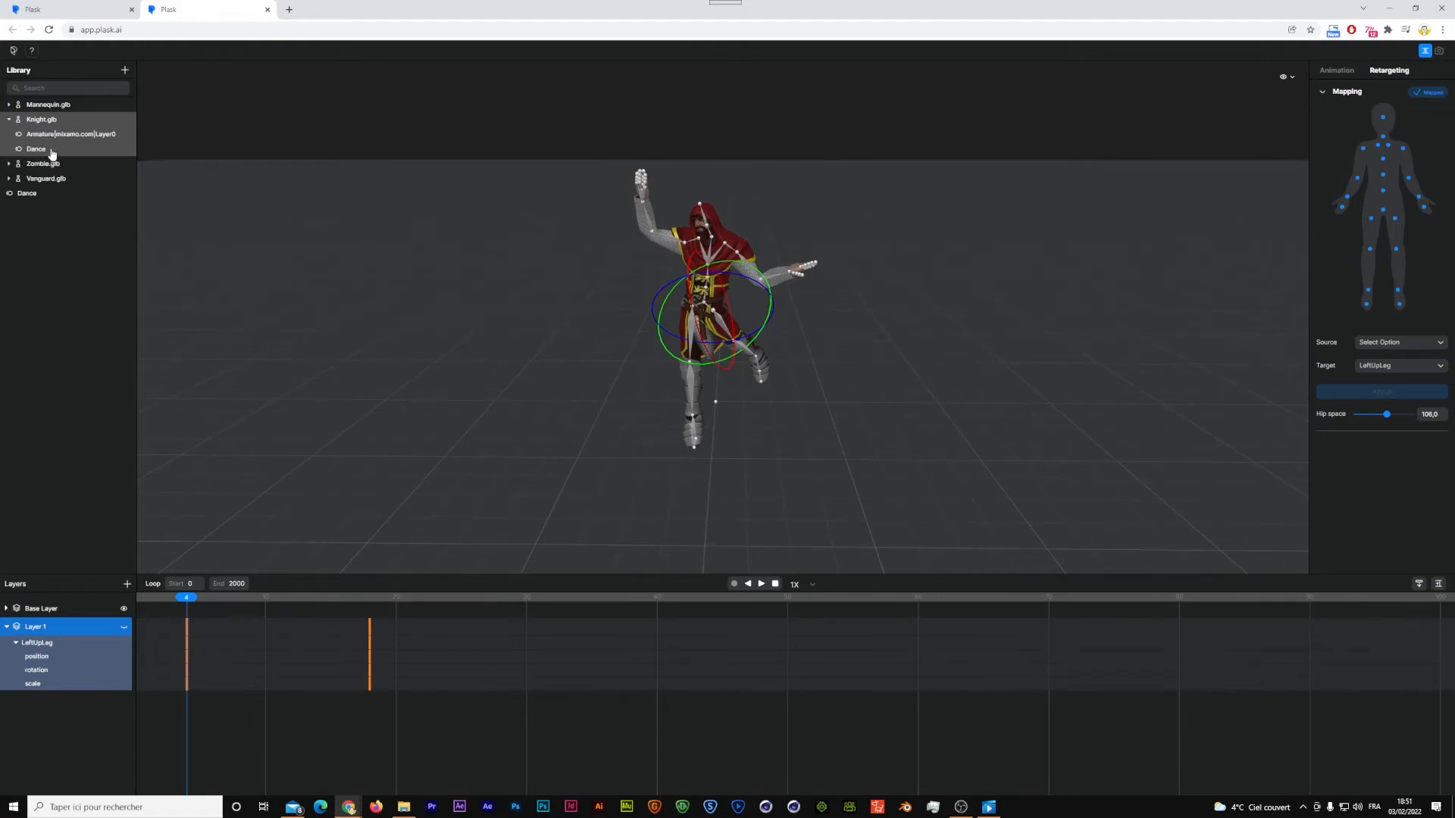
{"action": "right_click", "coordinate": [52, 128]}
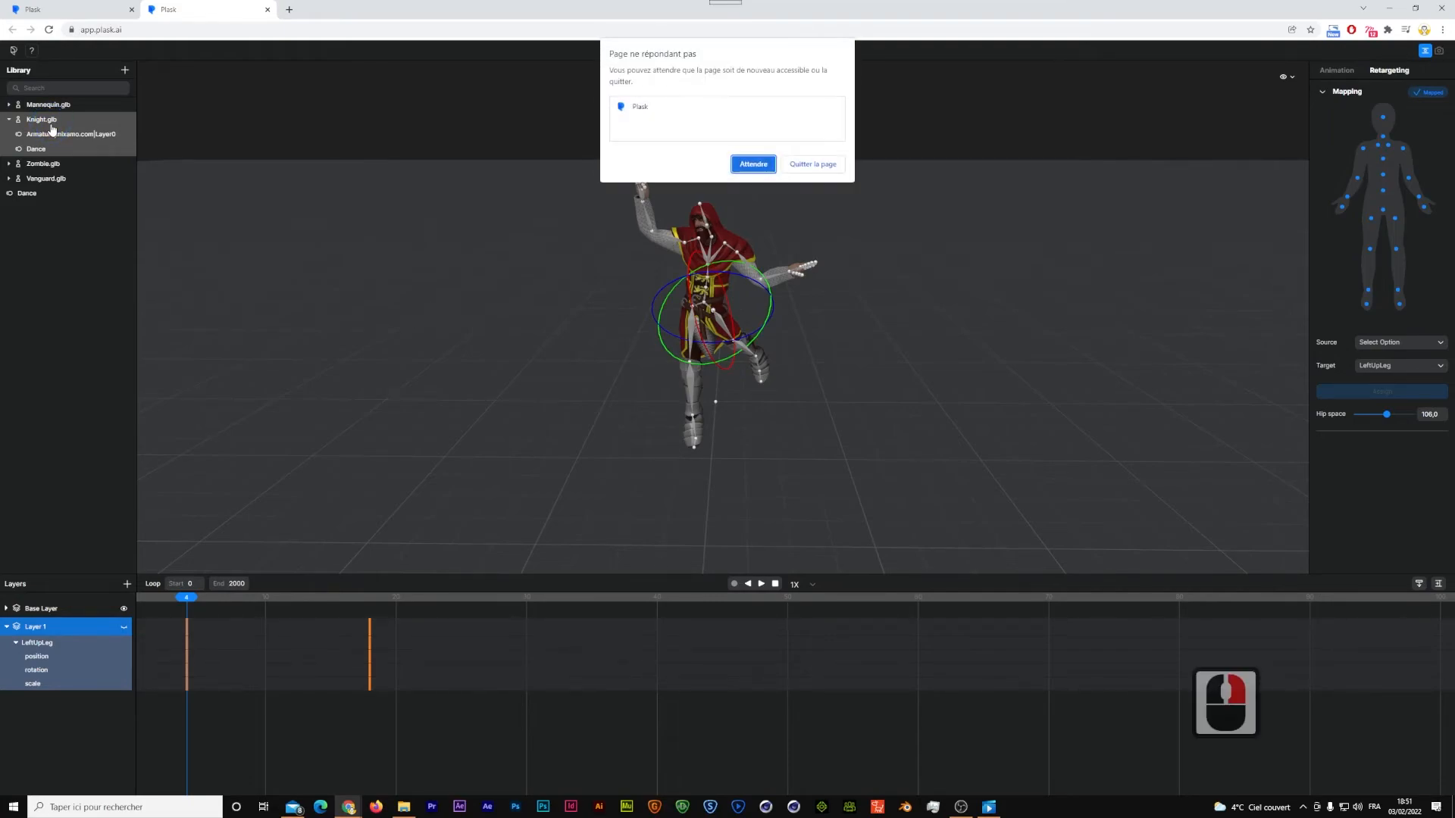
{"action": "left_click", "coordinate": [737, 161]}
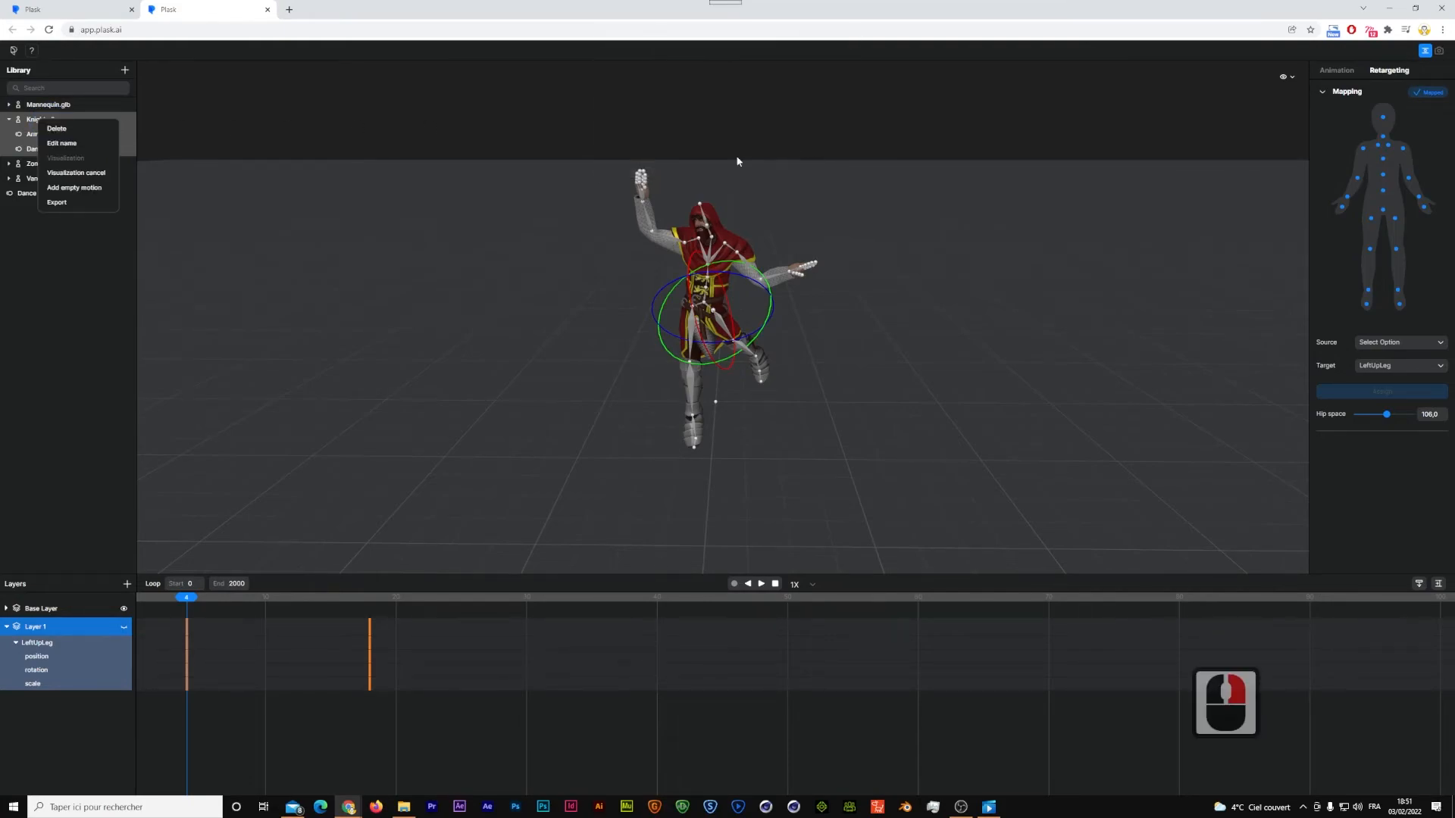
{"action": "left_click", "coordinate": [80, 202]}
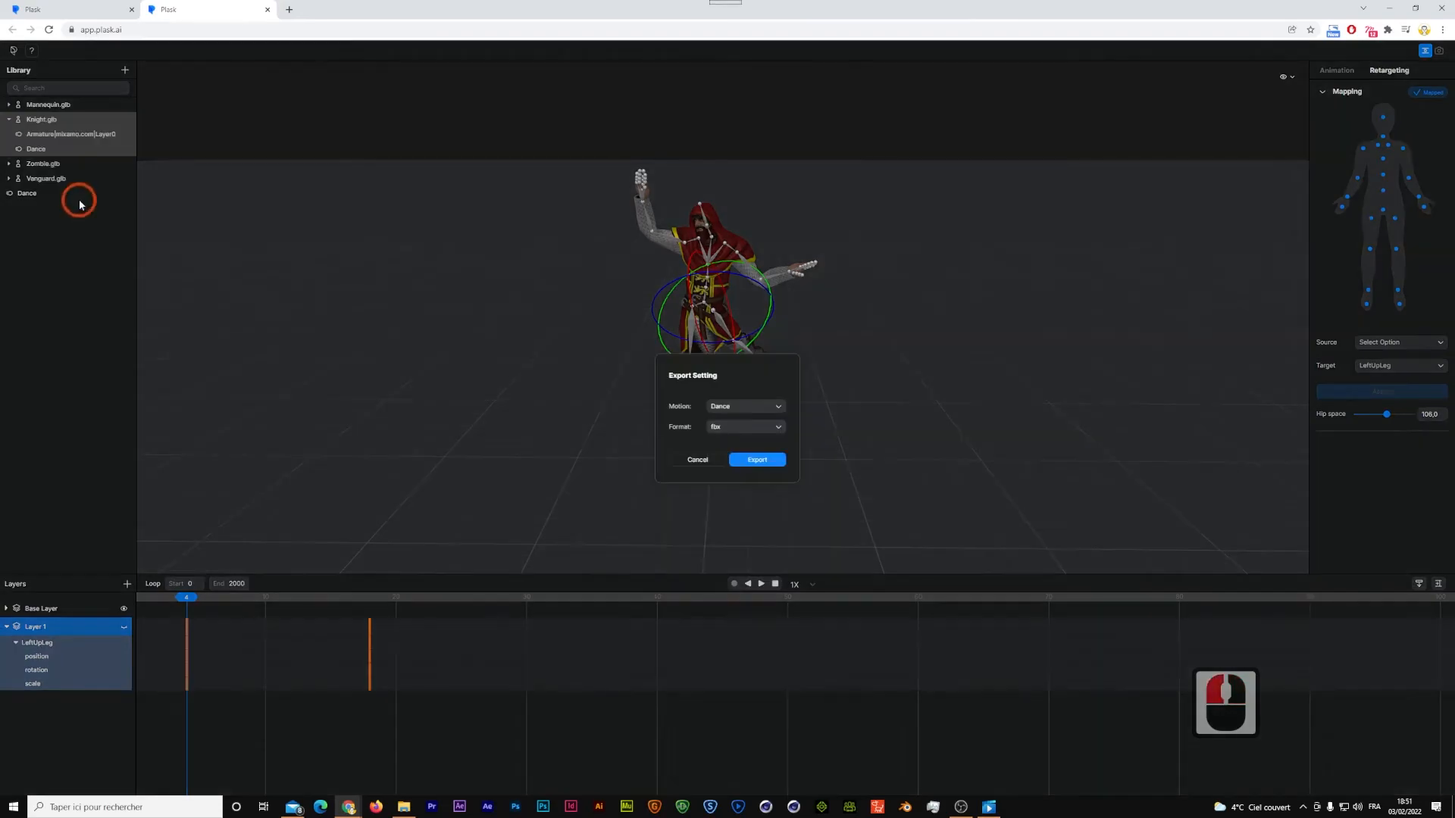
{"action": "left_click", "coordinate": [777, 429]}
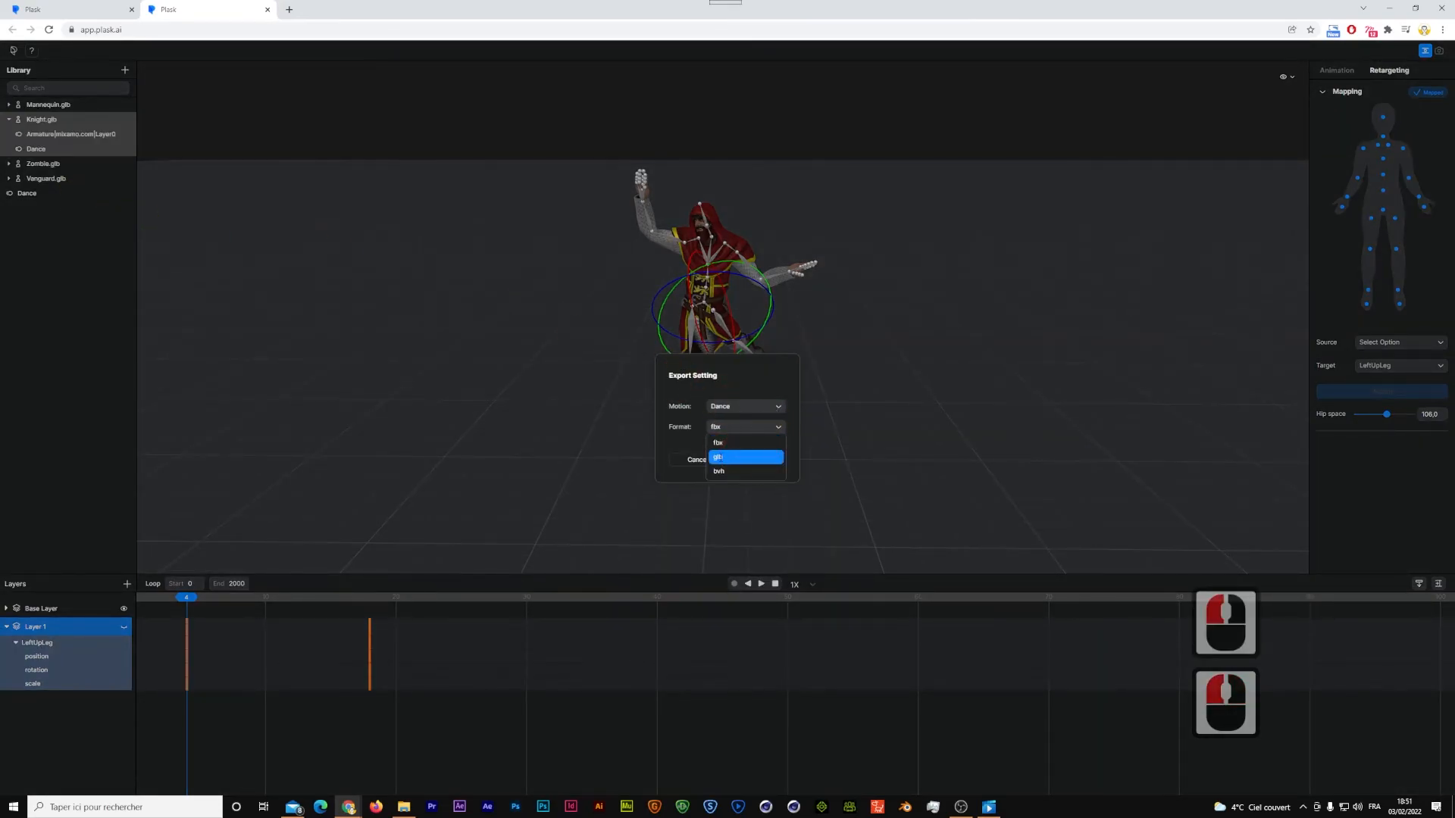
{"action": "left_click", "coordinate": [676, 438]}
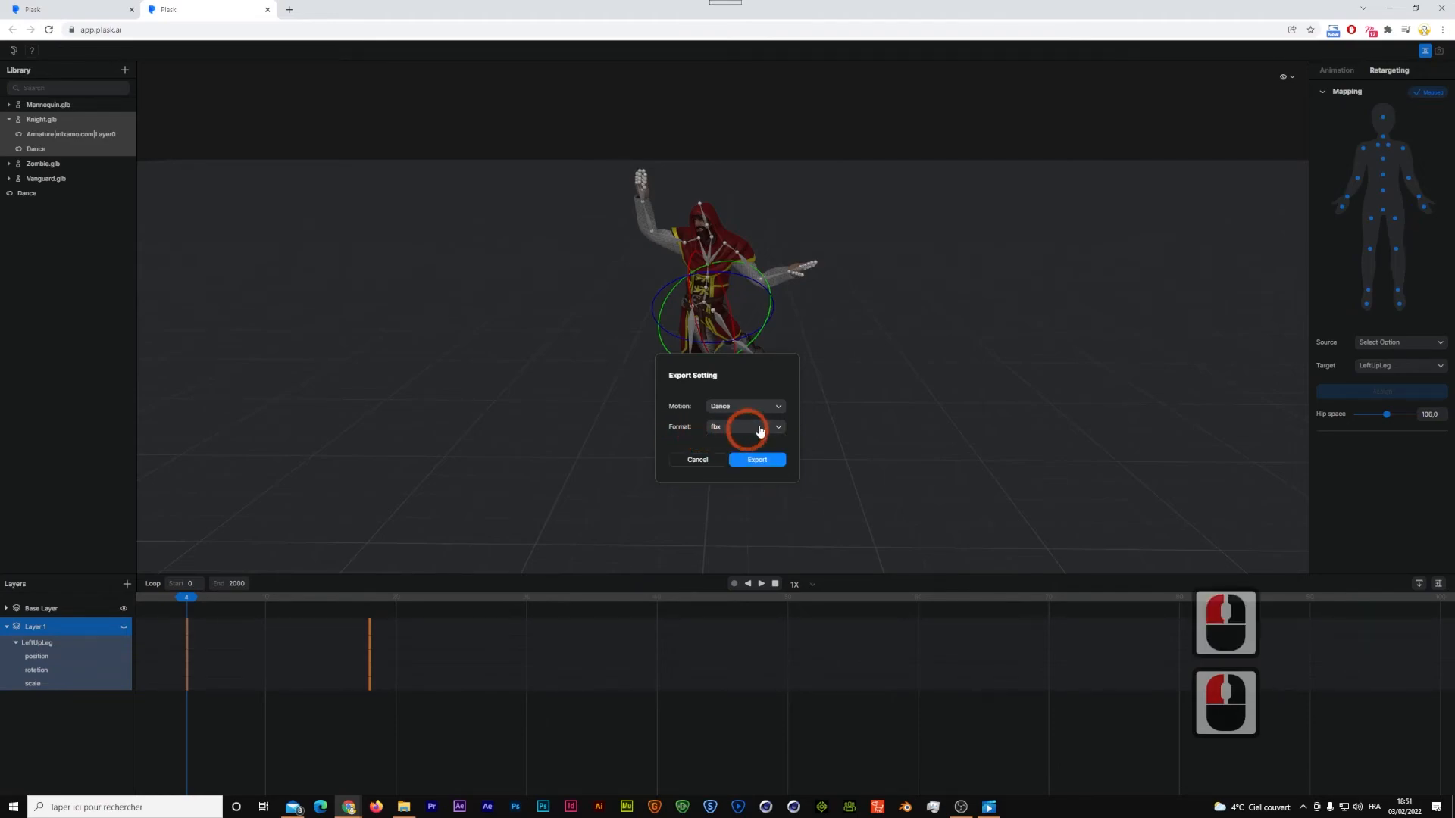
{"action": "left_click", "coordinate": [697, 460]}
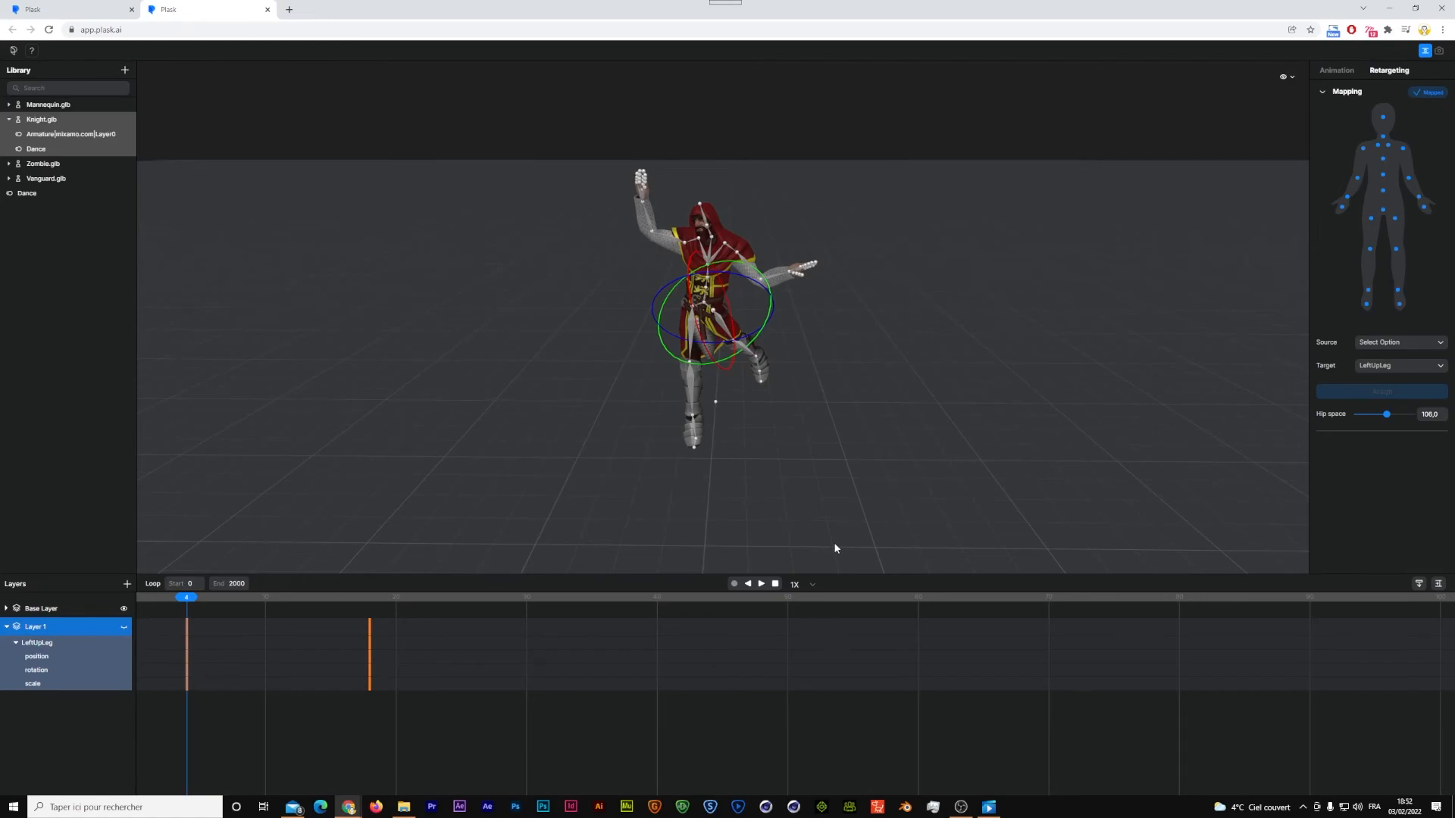
- Switch to the media player, play a few seconds of the original dance video, pause it and show its volume control
{"action": "left_click", "coordinate": [990, 809]}
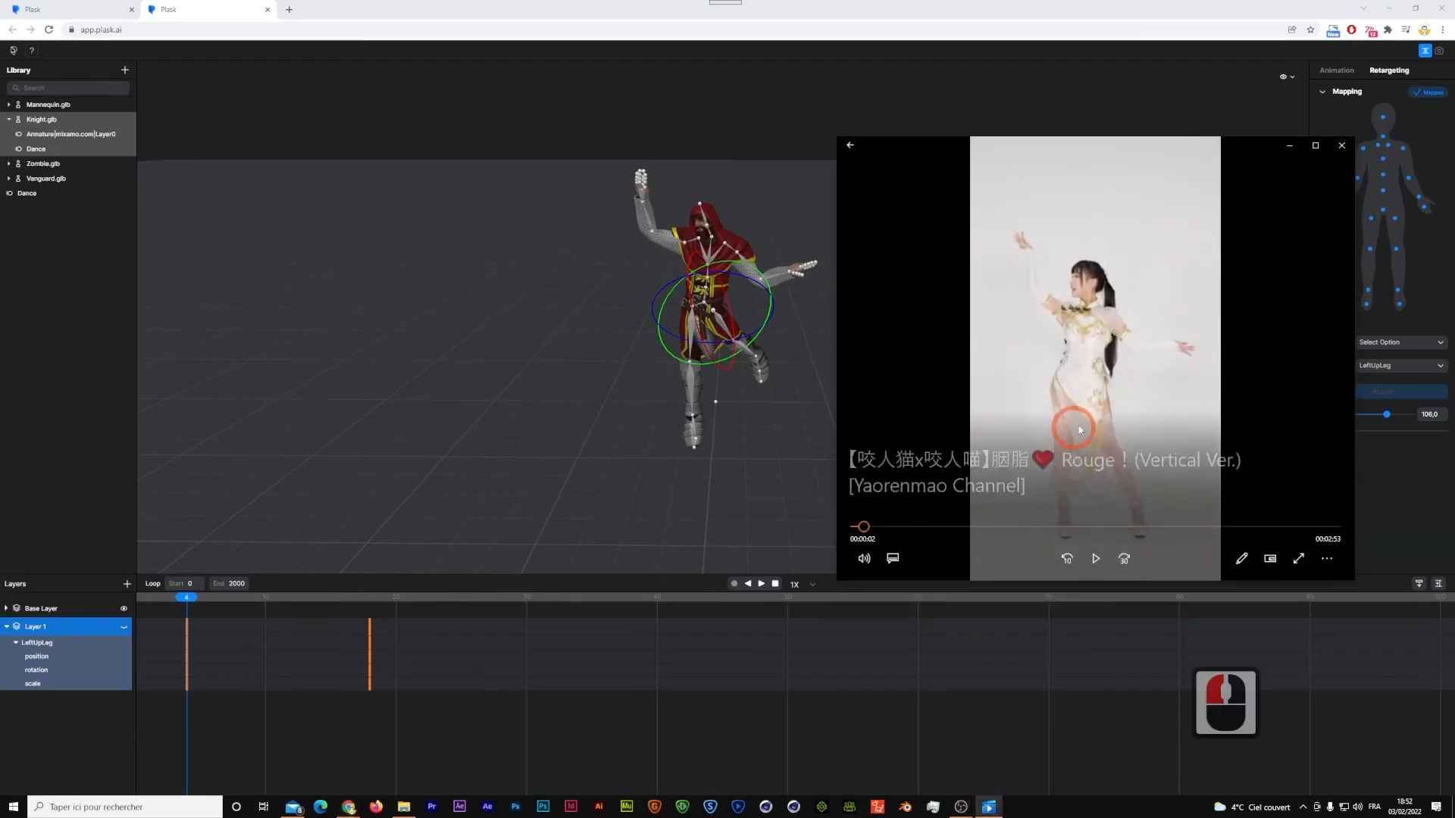
{"action": "left_click", "coordinate": [1096, 560]}
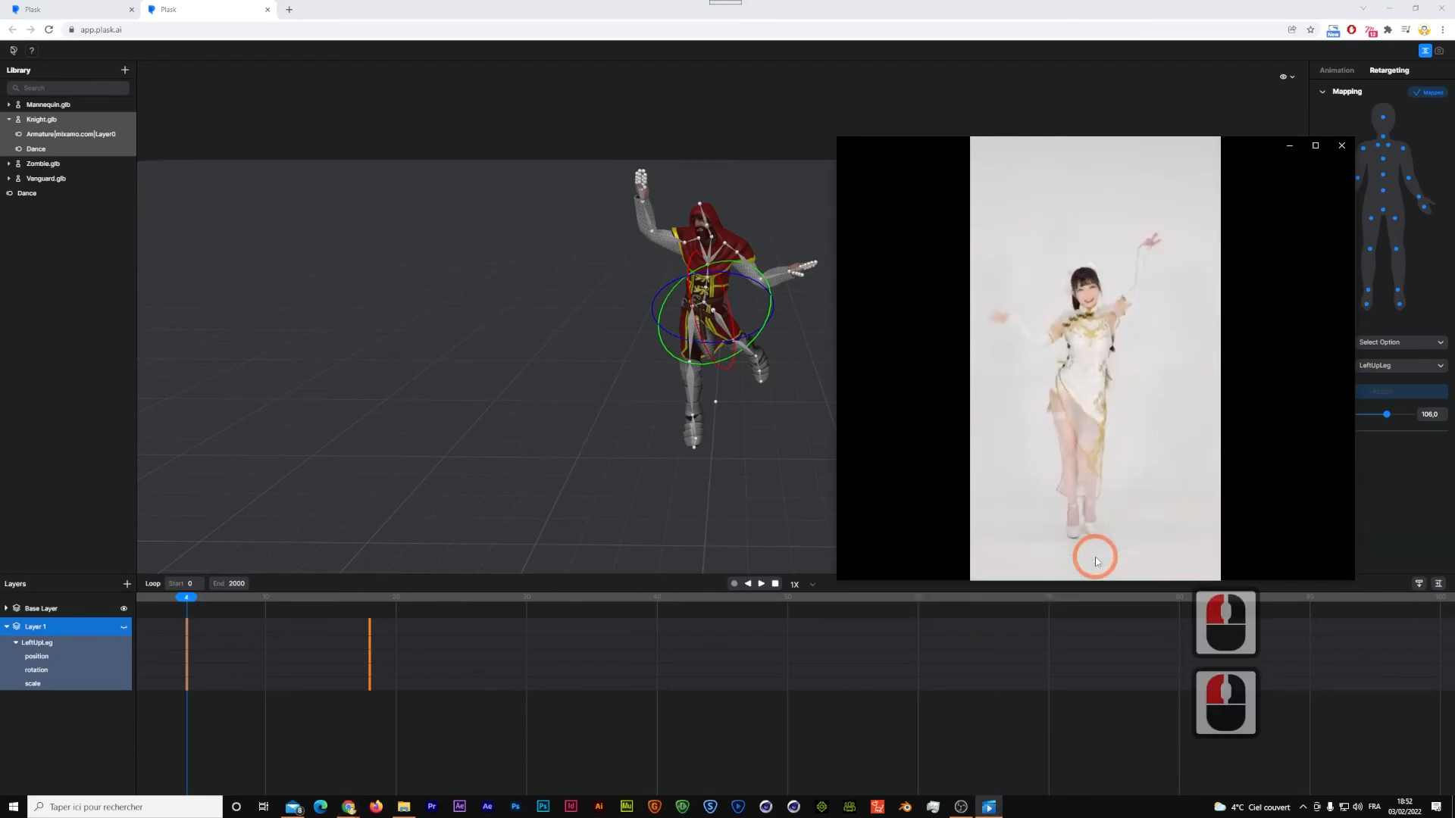
{"action": "left_click", "coordinate": [588, 632]}
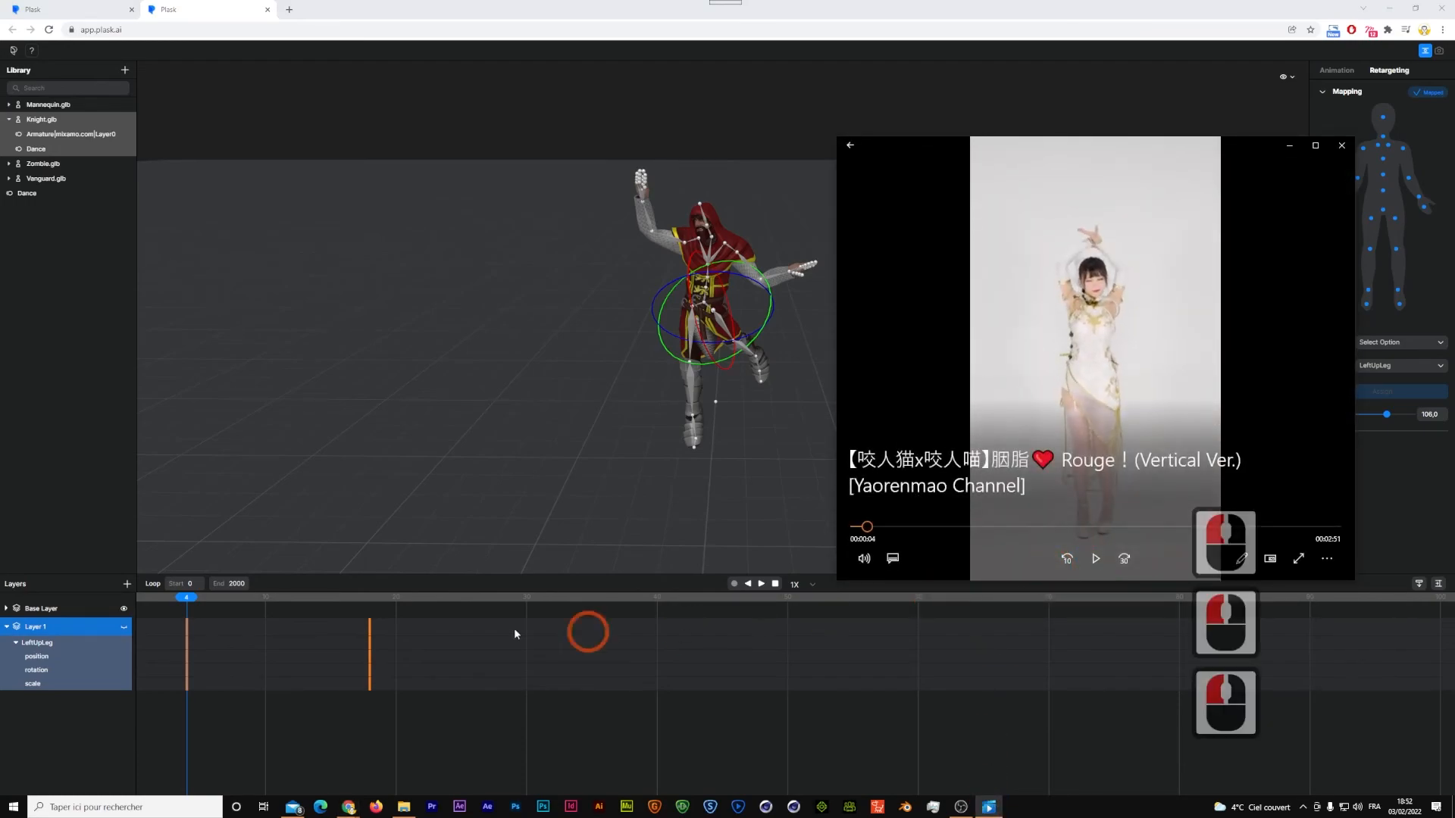
{"action": "left_click", "coordinate": [864, 559]}
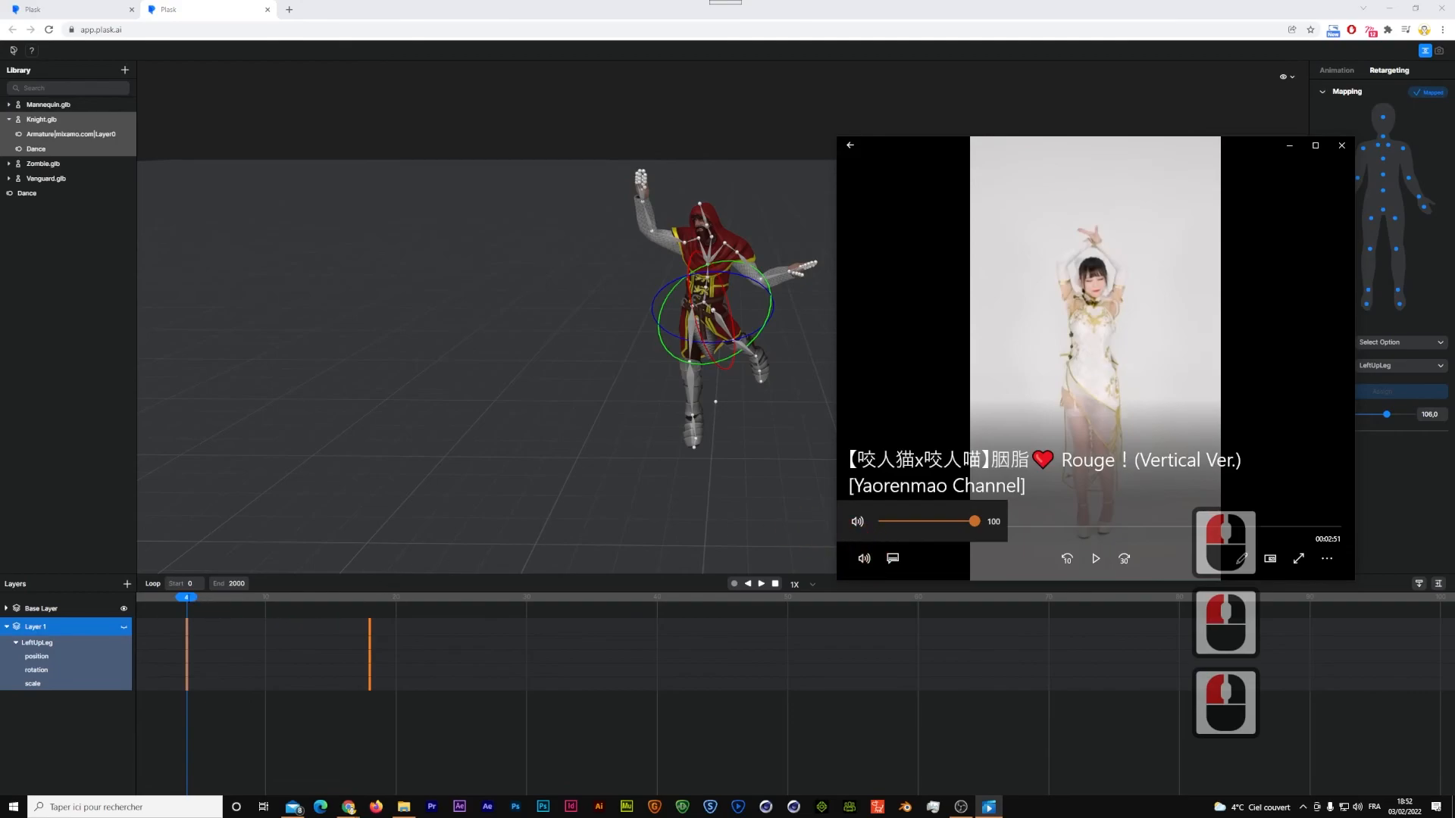
- Play the knight's animation alongside the muted dance video to compare their movements, and pause the video
{"action": "left_click", "coordinate": [188, 599]}
{"action": "left_click", "coordinate": [759, 585]}
{"action": "left_click", "coordinate": [991, 808]}
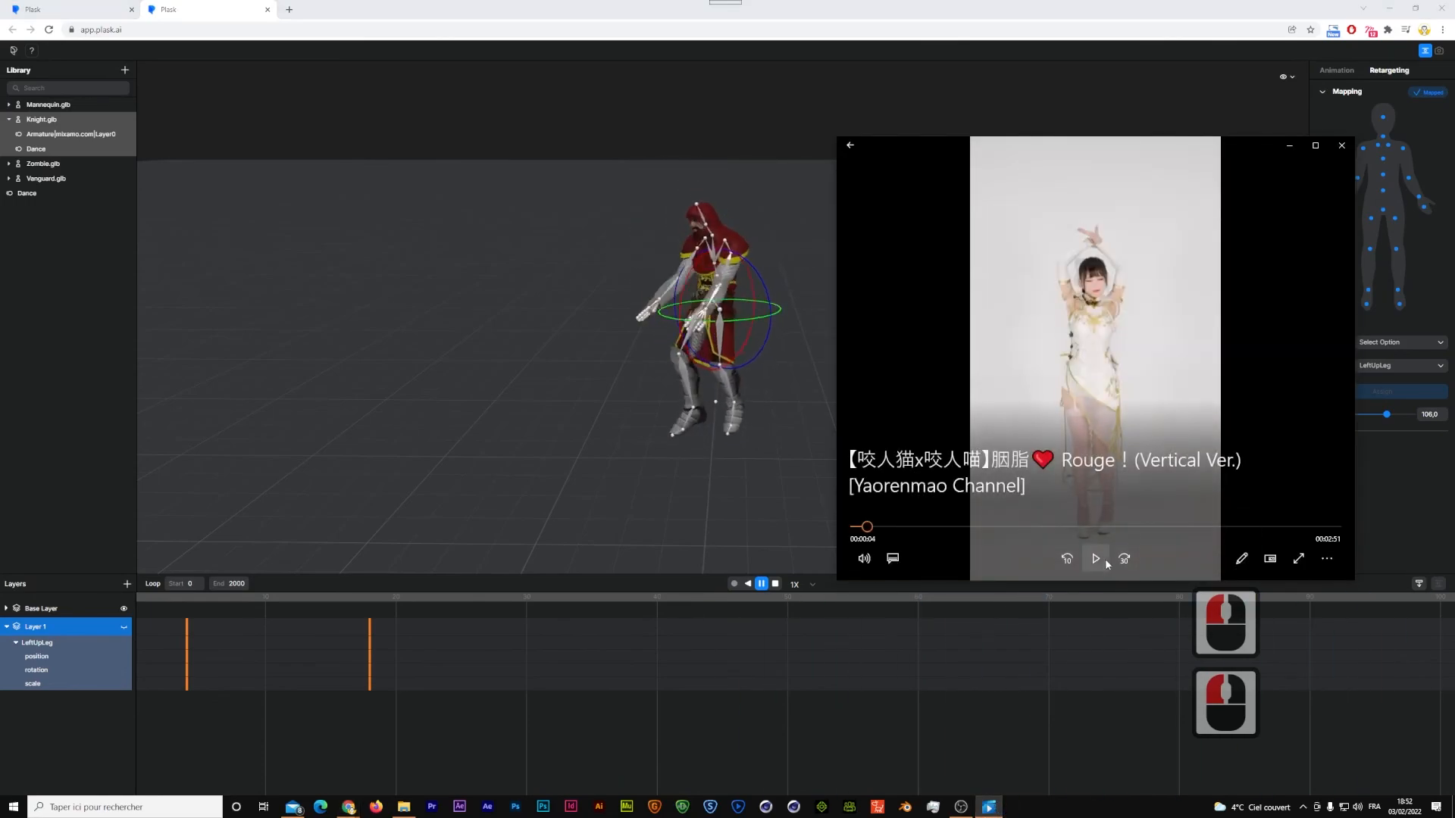
{"action": "left_click", "coordinate": [1096, 559]}
{"action": "left_click", "coordinate": [862, 559]}
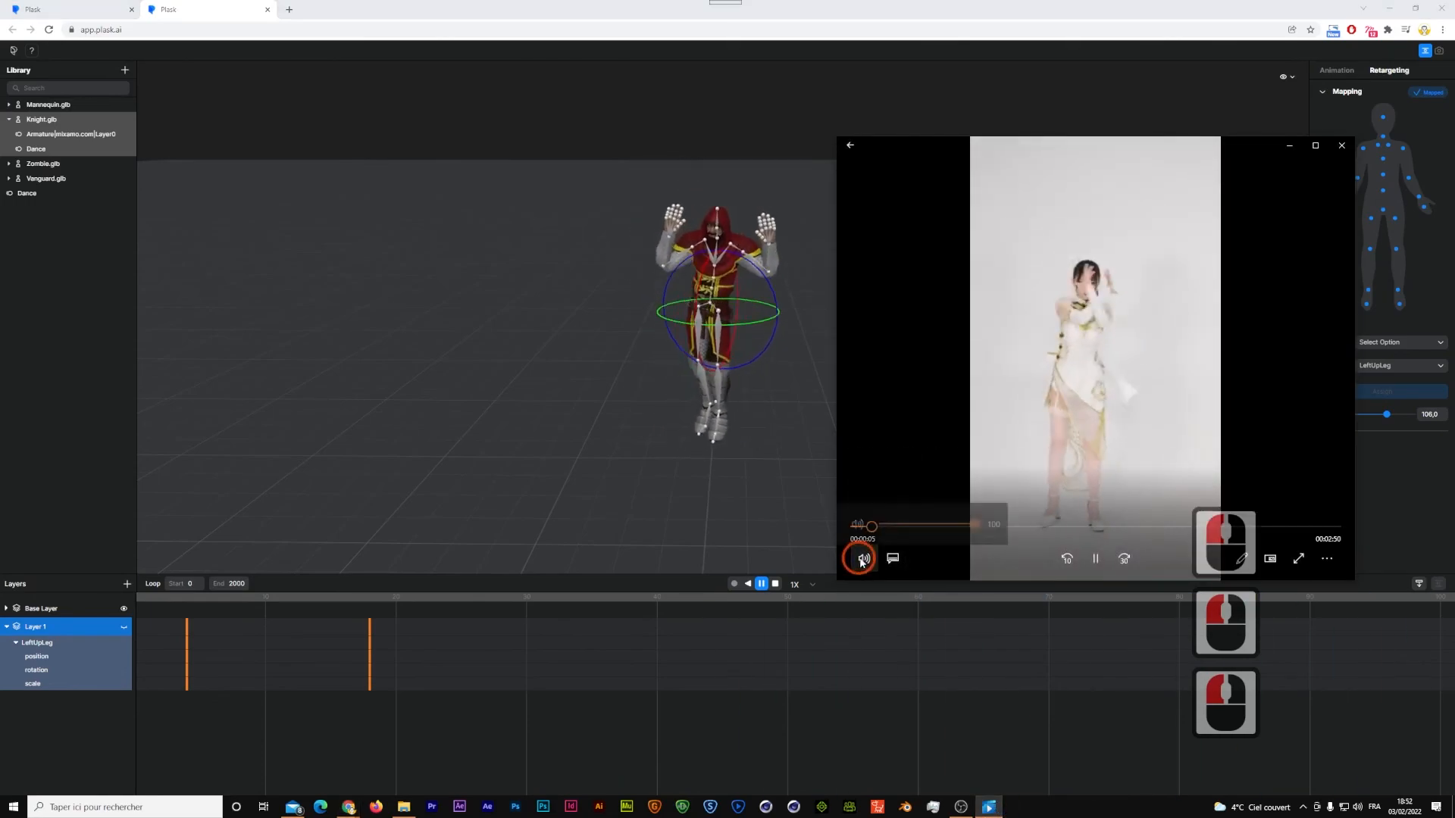
{"action": "left_click", "coordinate": [856, 522]}
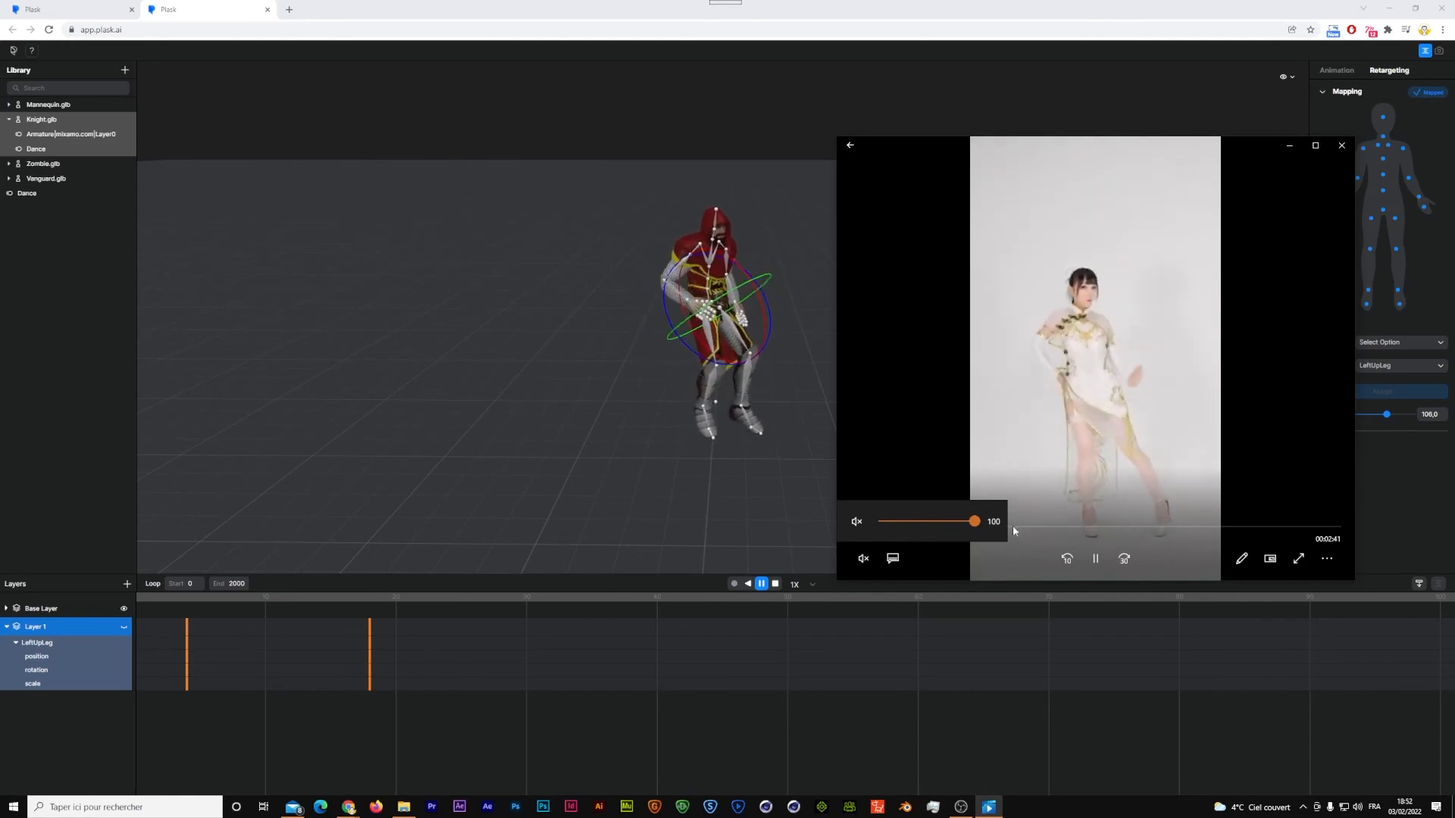
{"action": "left_click", "coordinate": [1020, 558]}
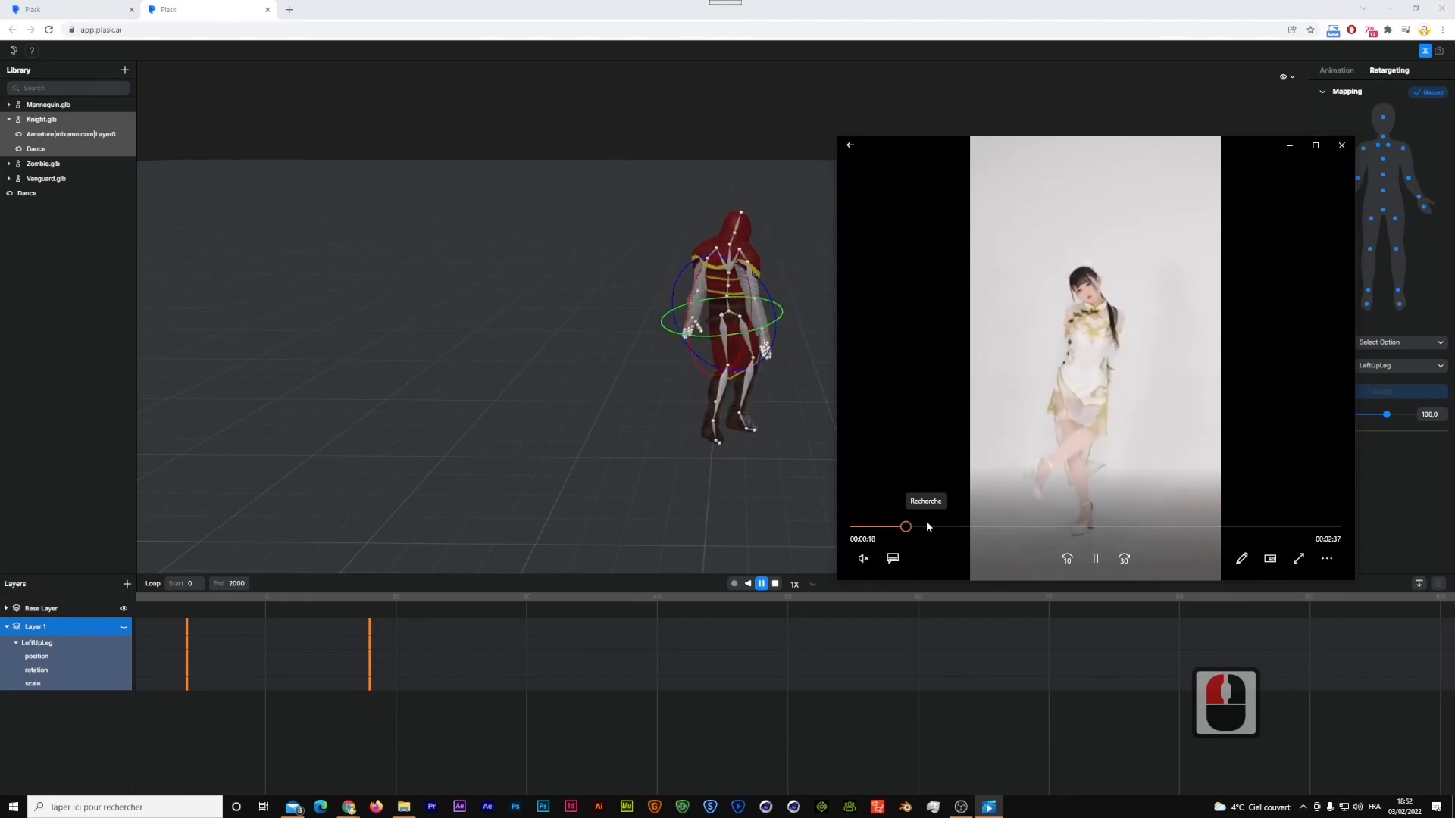
{"action": "left_click", "coordinate": [1093, 558]}
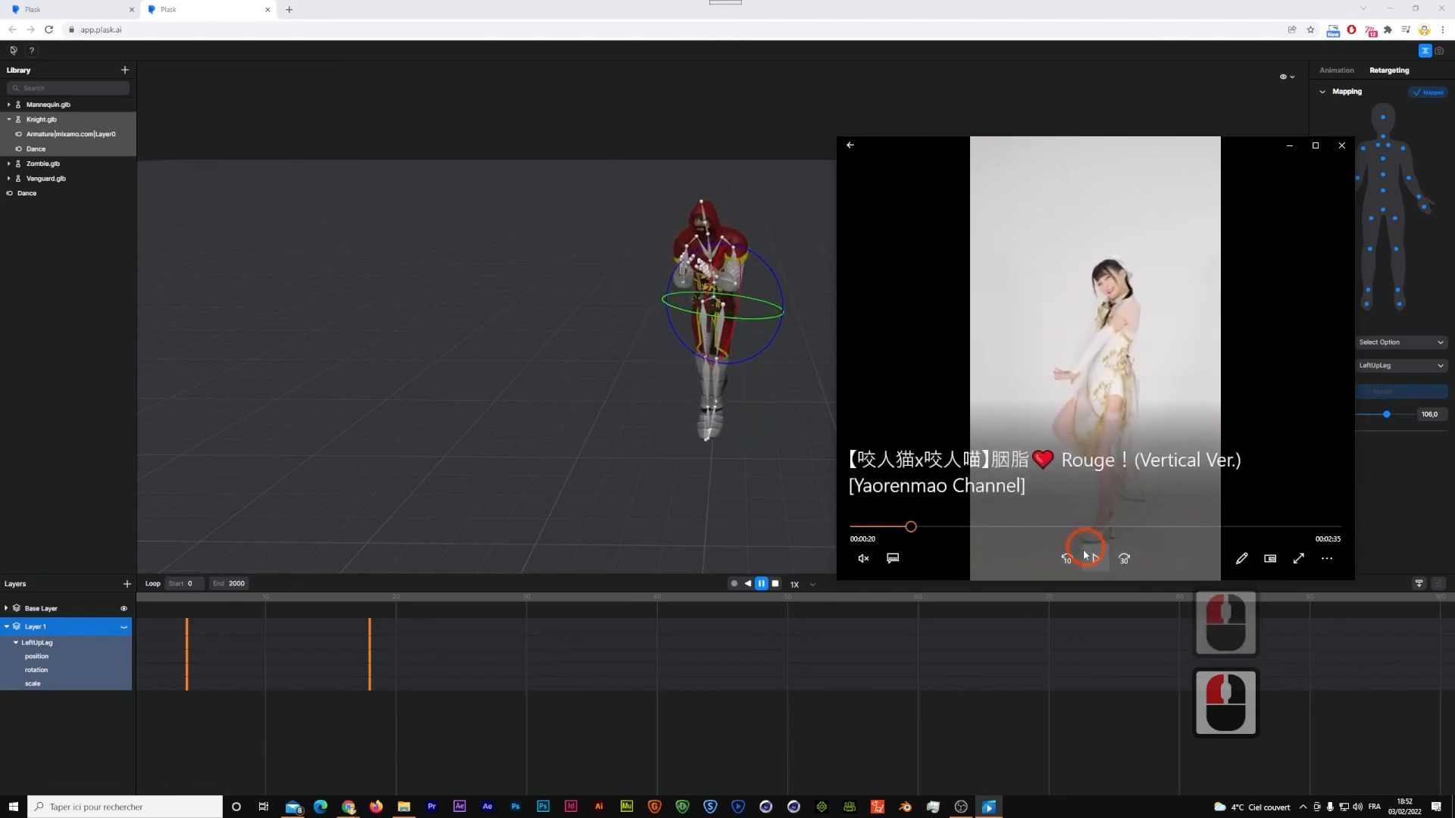